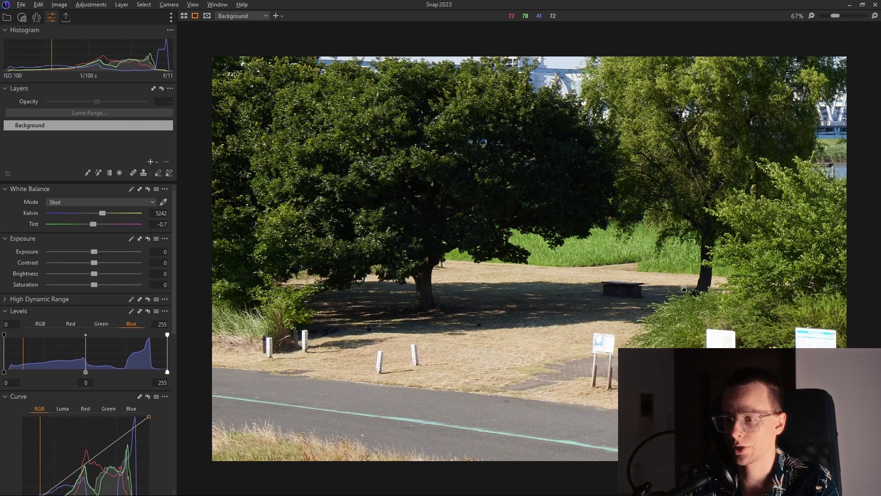
# Zoom and pan around the riverside photo to inspect the tree, bridge, field and river
pyautogui.scroll(-3, 645, 280)
pyautogui.scroll(2, 510, 262)
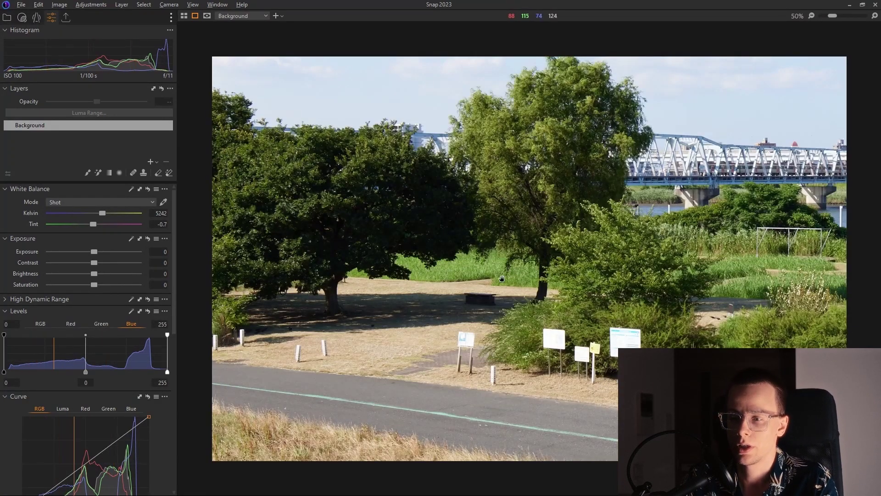
pyautogui.scroll(1, 490, 298)
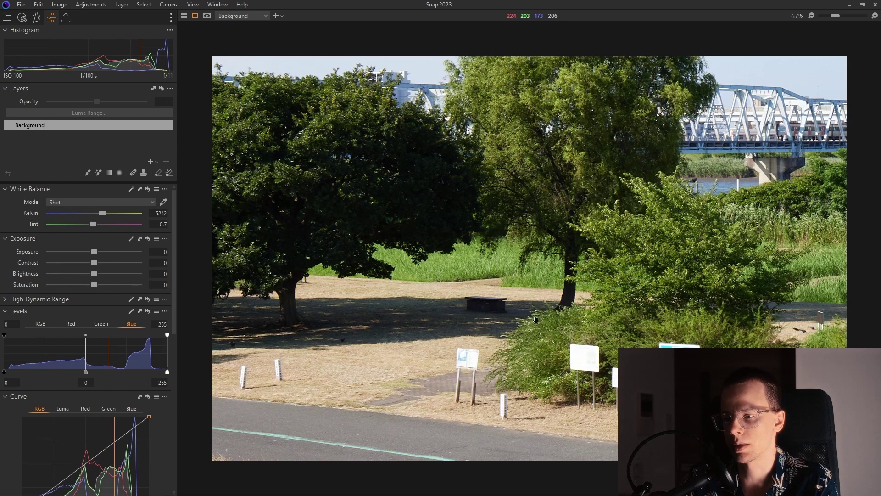
pyautogui.hotkey('ctrl', '0')
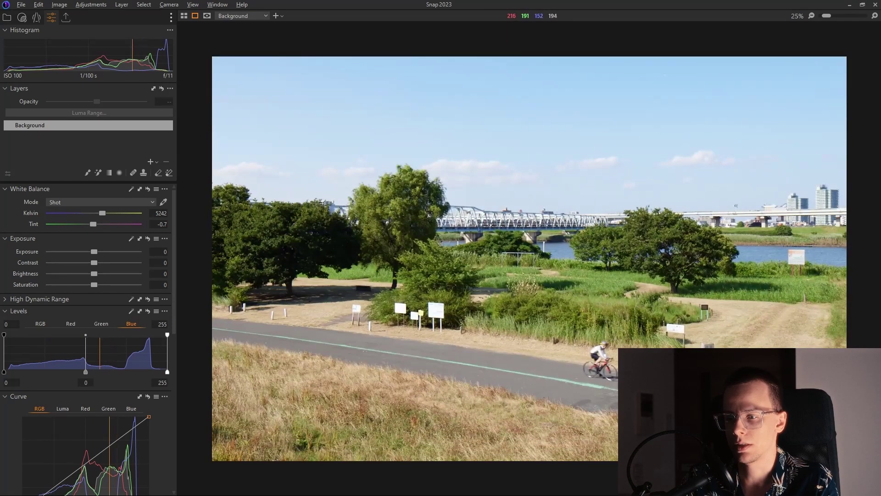
pyautogui.scroll(2, 663, 371)
pyautogui.moveTo(466, 77); pyautogui.dragTo(757, 298)
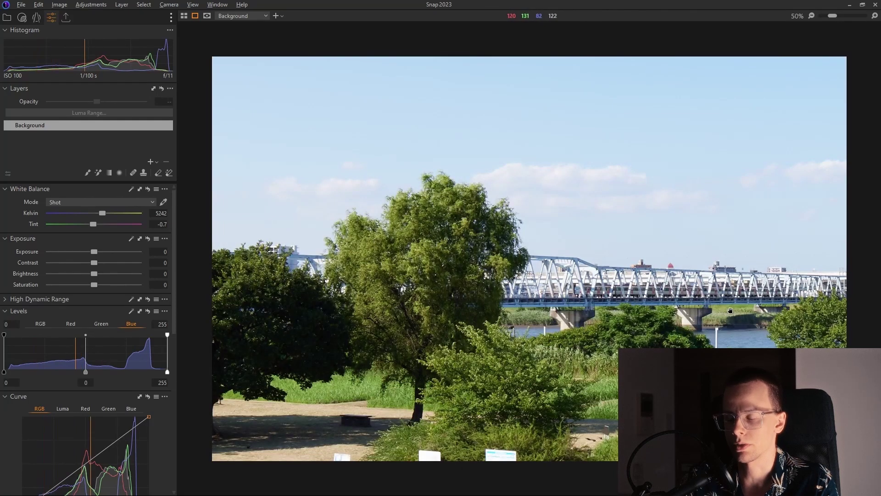
pyautogui.moveTo(757, 298); pyautogui.dragTo(486, 298)
pyautogui.scroll(-3, 486, 298)
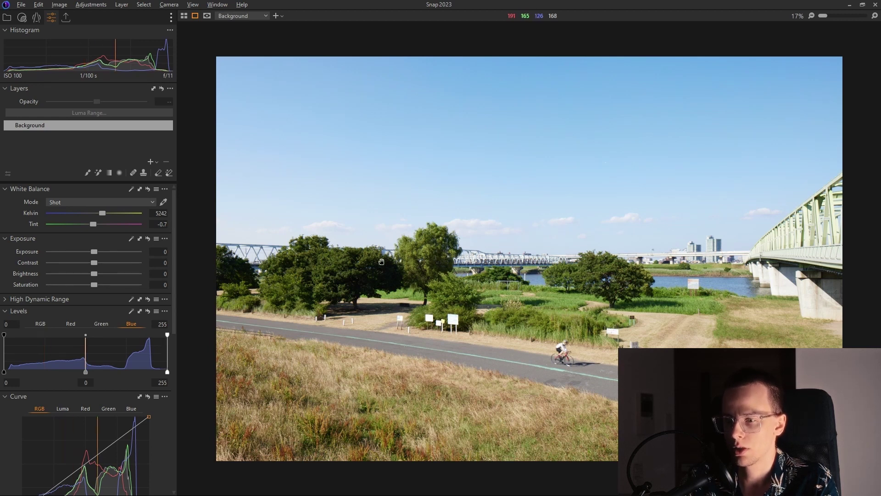
pyautogui.scroll(4, 517, 221)
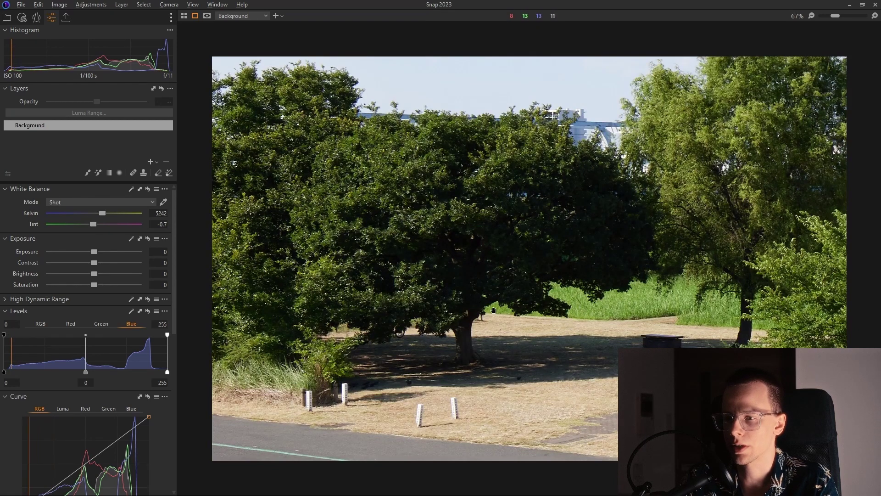
pyautogui.hscroll(3, 499, 256)
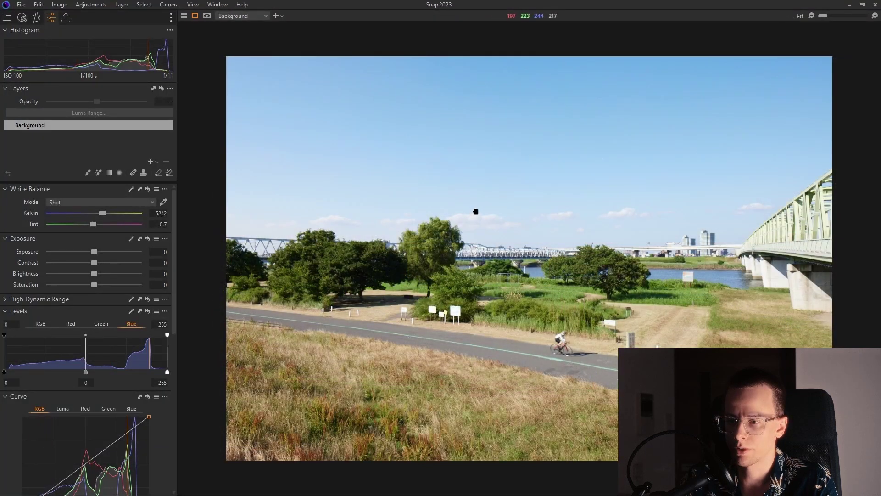
pyautogui.scroll(3, 475, 211)
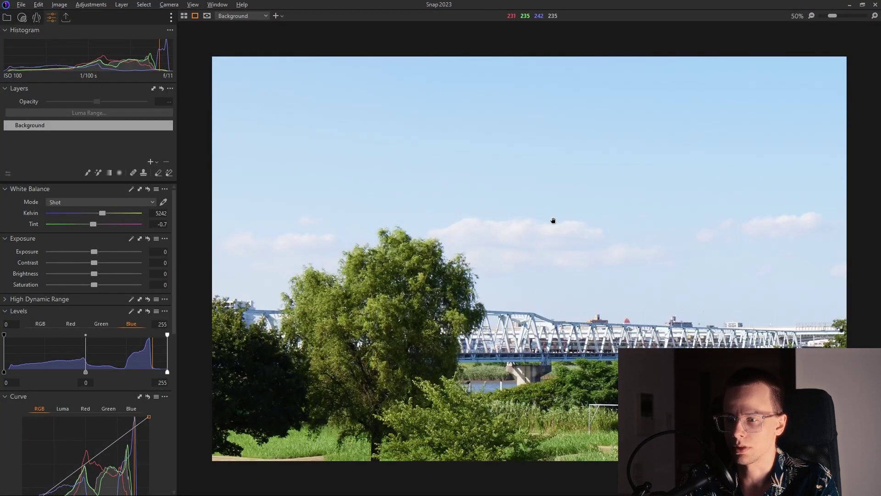
pyautogui.scroll(2, 574, 225)
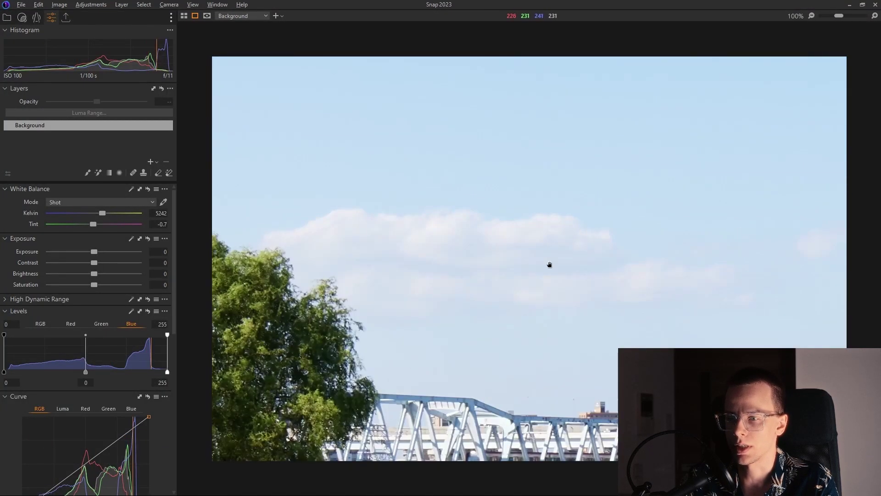
pyautogui.scroll(-3, 570, 276)
pyautogui.scroll(2, 748, 244)
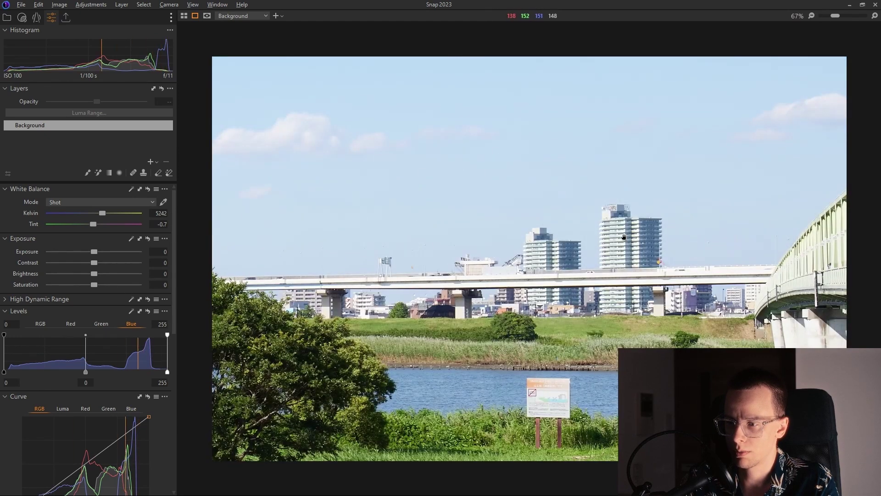
pyautogui.scroll(3, 625, 276)
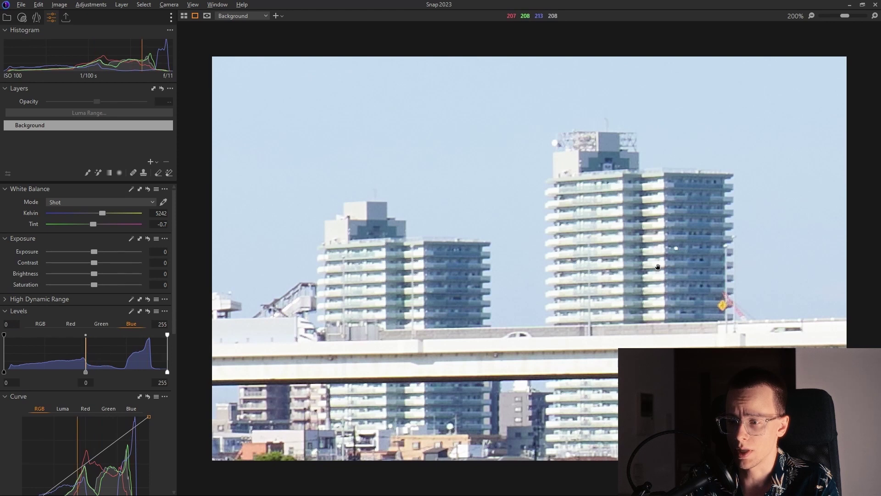
pyautogui.scroll(-2, 604, 249)
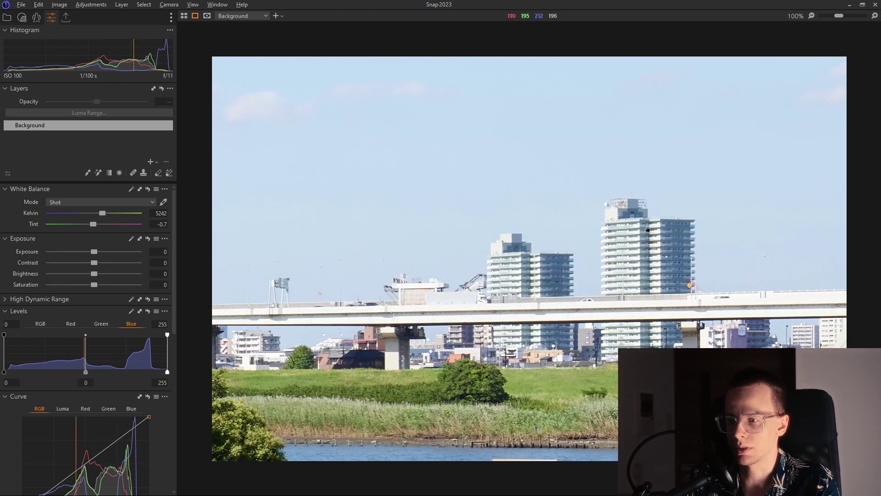
pyautogui.scroll(2, 658, 274)
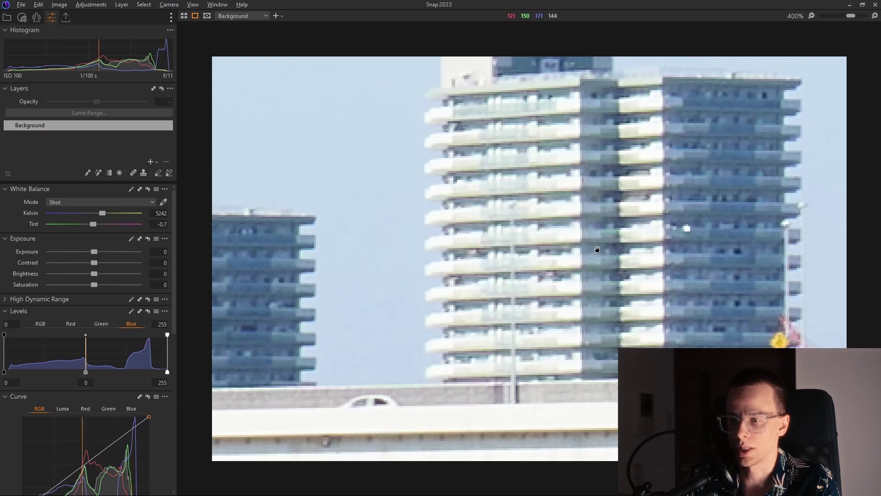
pyautogui.scroll(-1, 580, 246)
pyautogui.scroll(-1, 580, 247)
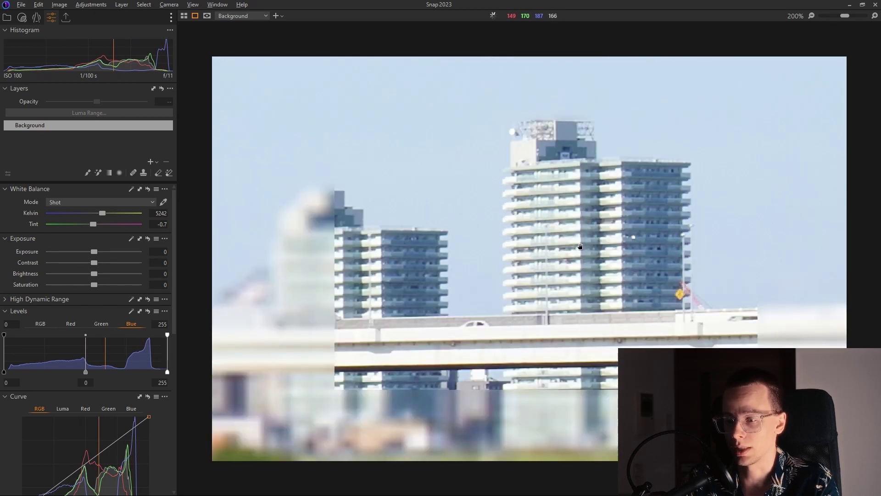
pyautogui.scroll(-1, 588, 287)
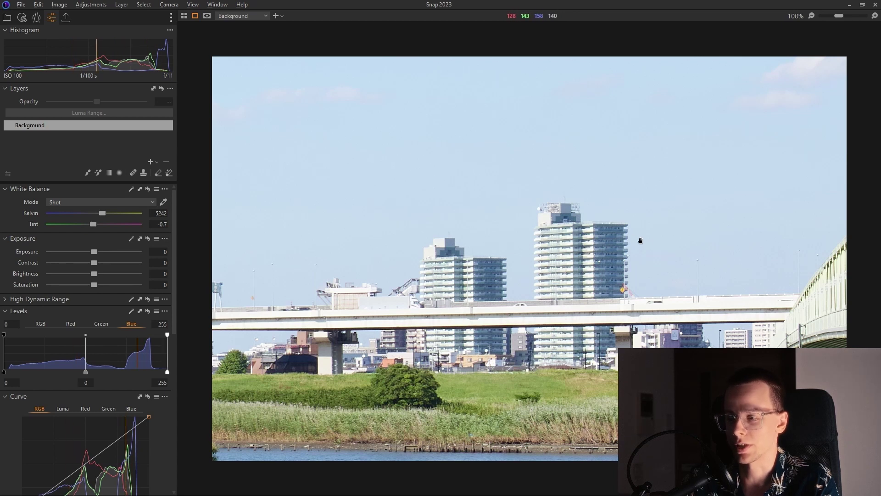
pyautogui.hotkey('ctrl', '0')
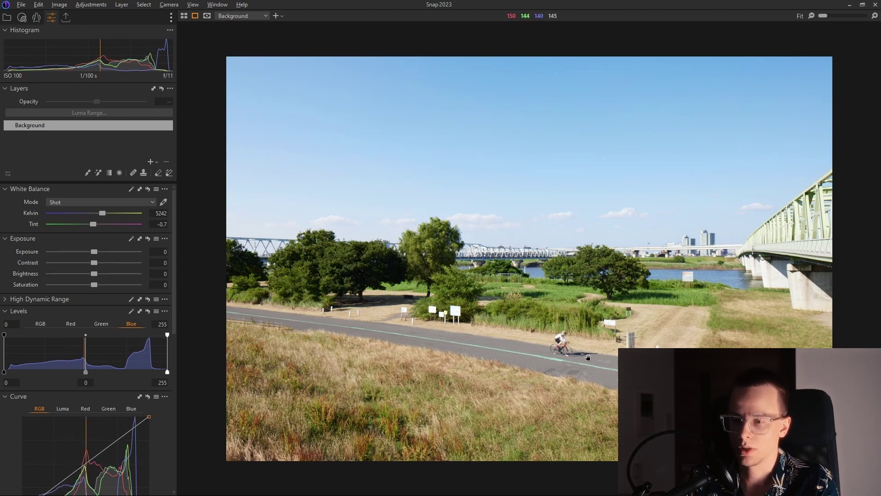
pyautogui.moveTo(781, 328); pyautogui.dragTo(645, 339)
pyautogui.scroll(-3, 549, 242)
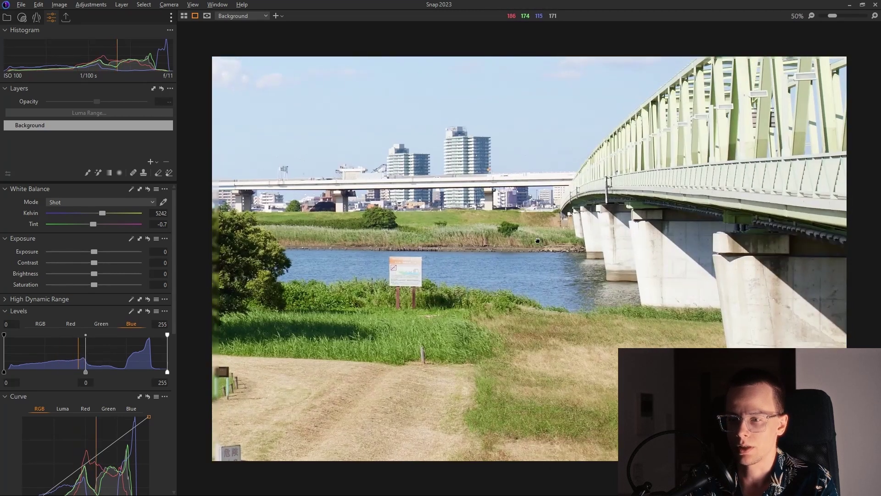
pyautogui.scroll(-2, 549, 242)
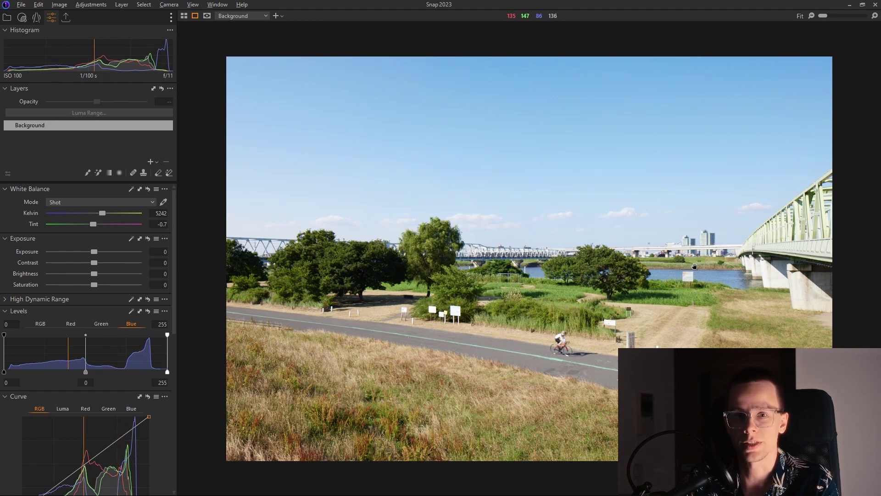
# Show Base Characteristics with the Canon EOS R5 Generic ICC profile and Auto curve
pyautogui.click(36, 18)
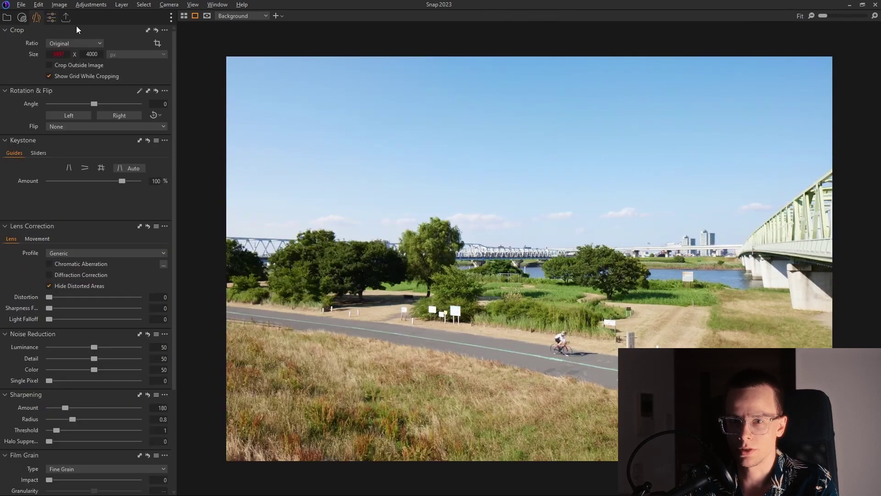
pyautogui.click(23, 18)
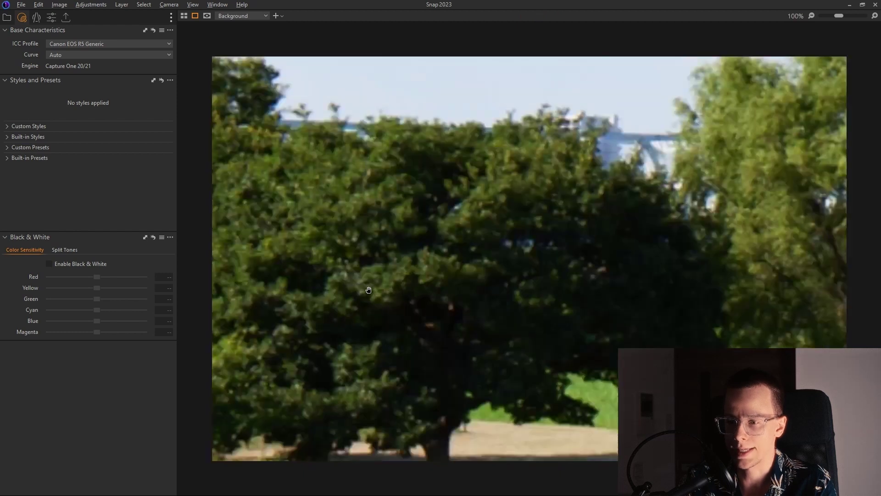
pyautogui.click(372, 288)
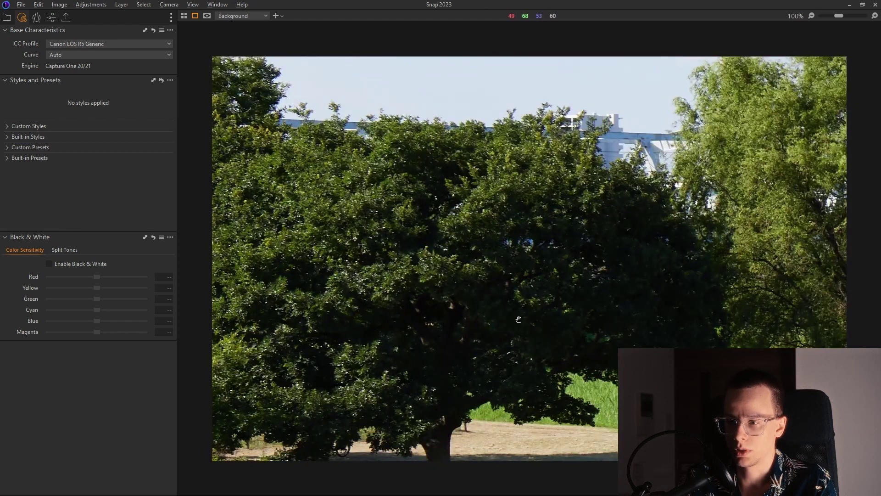
pyautogui.click(658, 344)
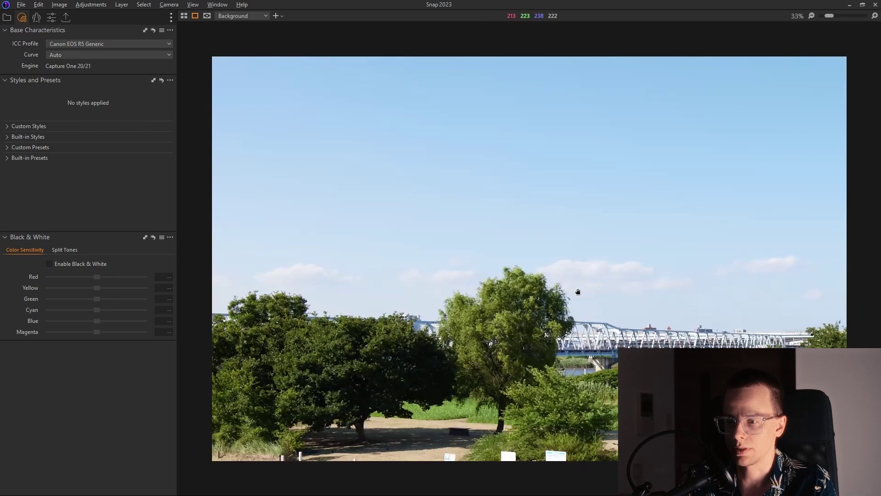
# Step through the cyclist burst frames, then return to the original riverside photo
pyautogui.press('Right')
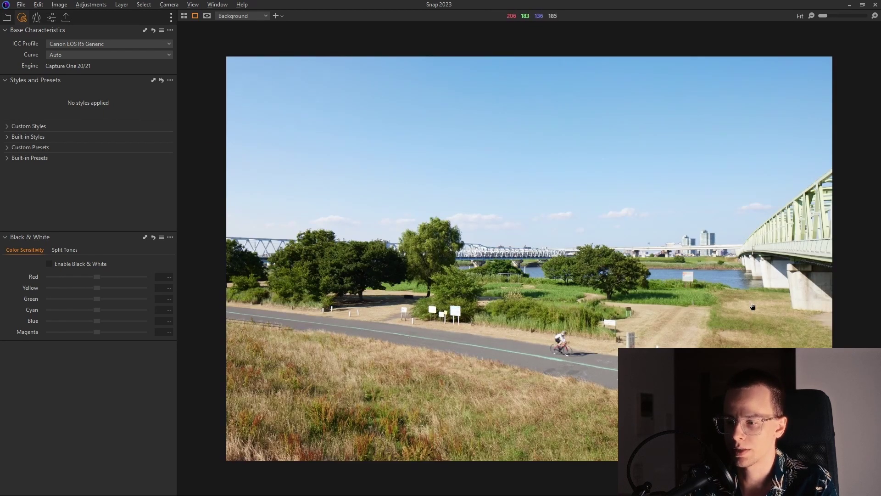
pyautogui.press('Right')
pyautogui.press('Right')
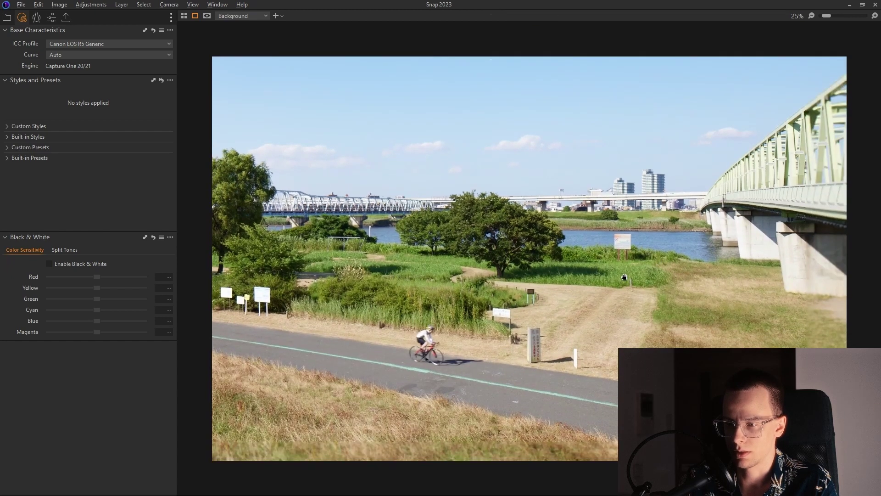
pyautogui.press('Right')
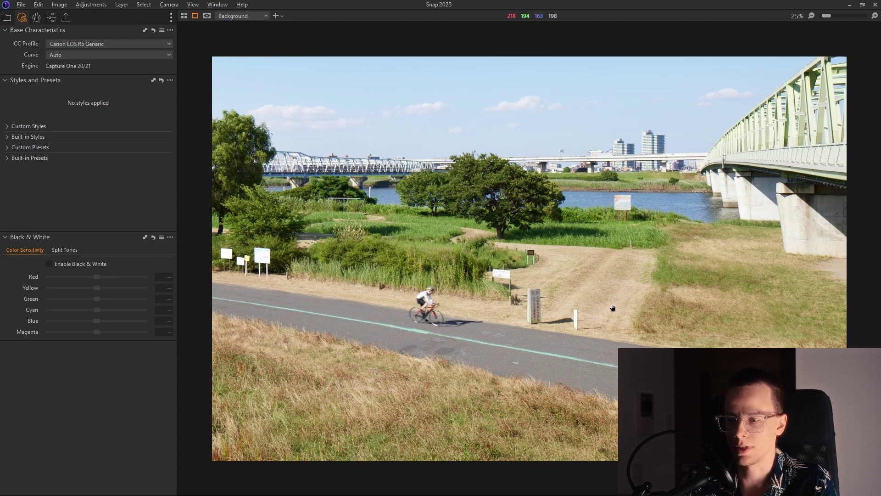
pyautogui.press('Right')
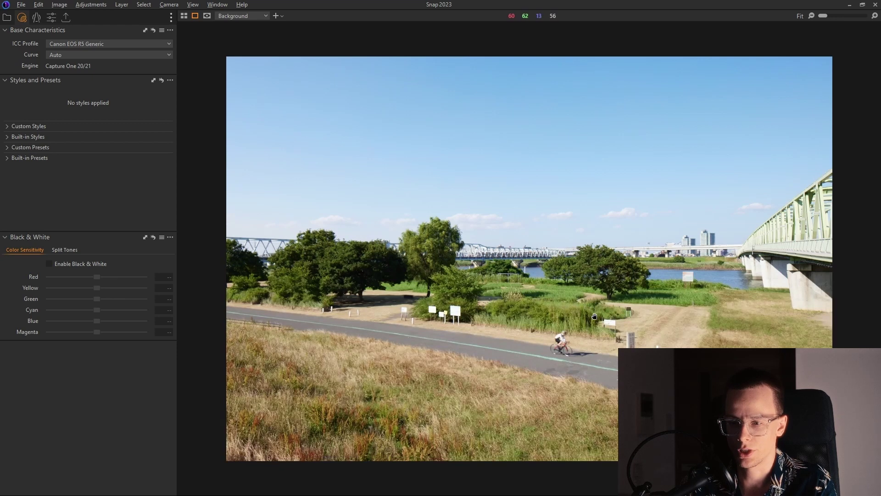
# Try ProStandard, keep the Canon EOS R5 Generic profile, and set the curve to Film Extra Shadow
pyautogui.click(87, 45)
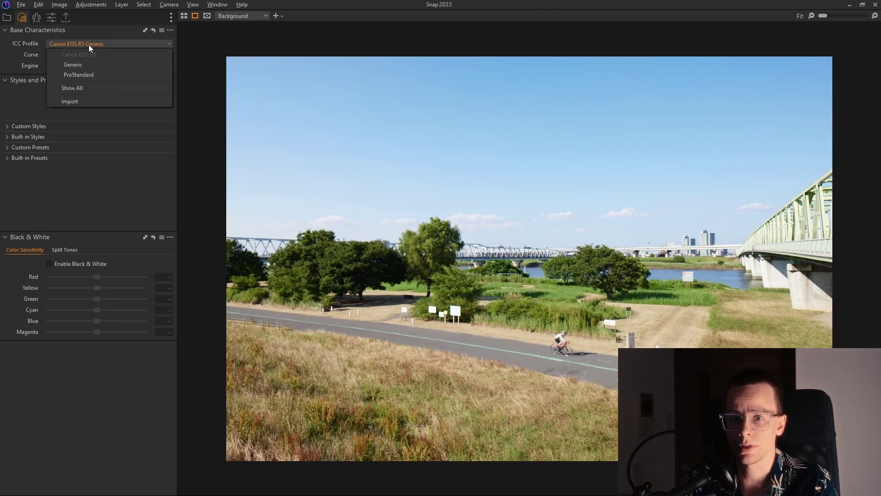
pyautogui.click(98, 75)
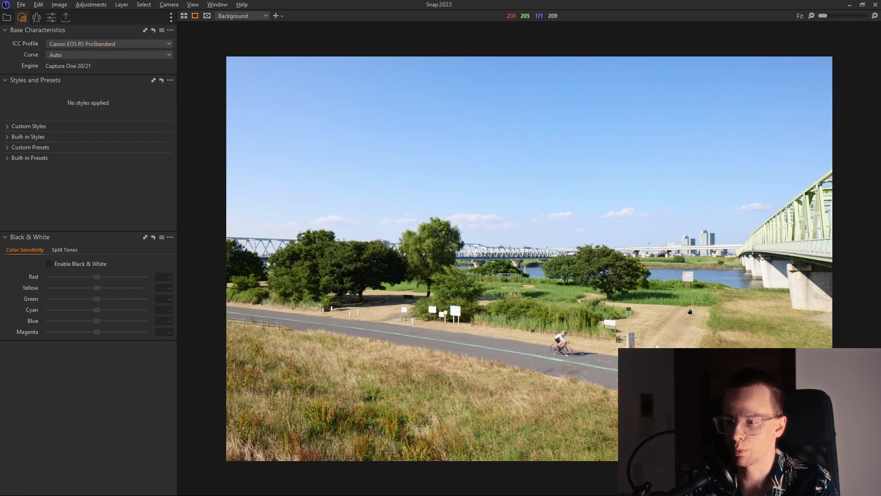
pyautogui.click(85, 45)
pyautogui.click(72, 67)
pyautogui.click(59, 55)
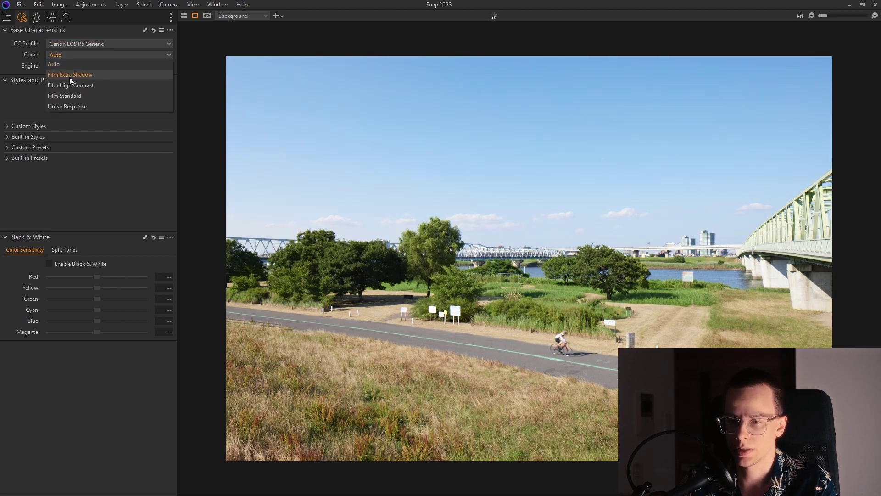
pyautogui.click(69, 76)
pyautogui.click(427, 273)
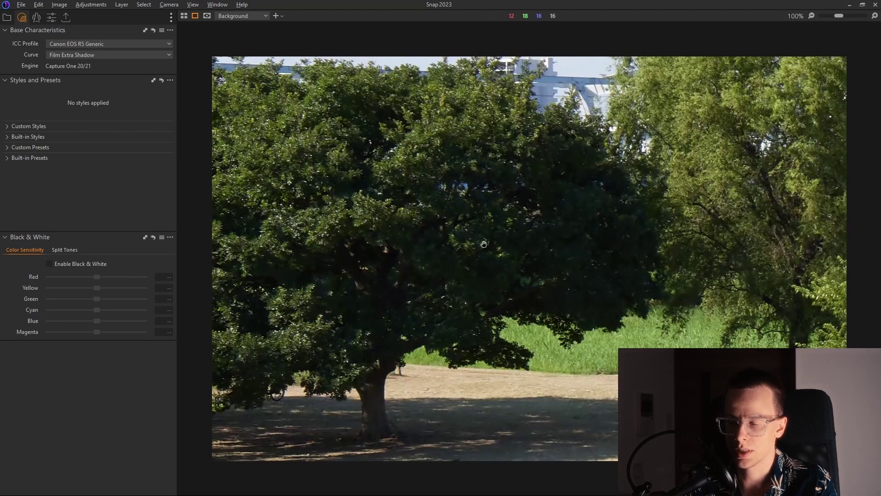
pyautogui.click(422, 307)
# Set noise reduction Luminance and Detail from 50 to 0
pyautogui.click(36, 17)
pyautogui.write('0')
pyautogui.doubleClick(157, 354)
pyautogui.write('0')
pyautogui.press('Return')
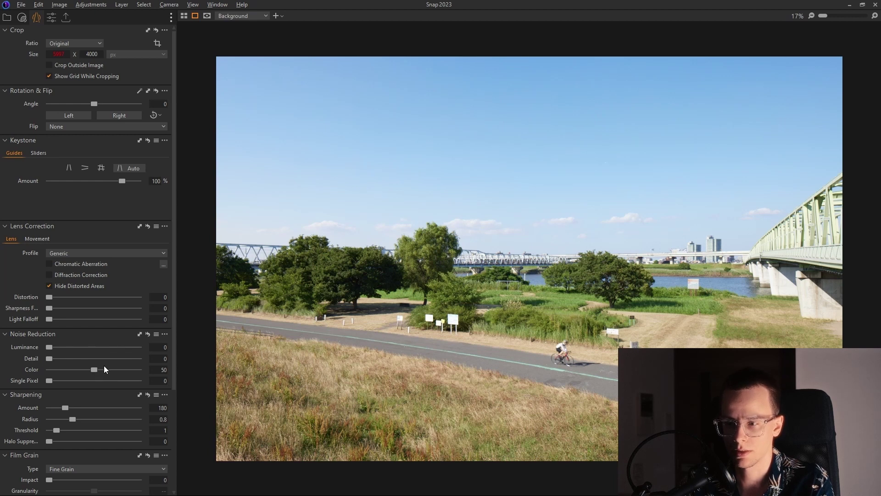
# Set Sharpening Amount to 0 and raise Exposure slightly to about 0.21
pyautogui.scroll(-1, 104, 365)
pyautogui.write('0')
pyautogui.press('Return')
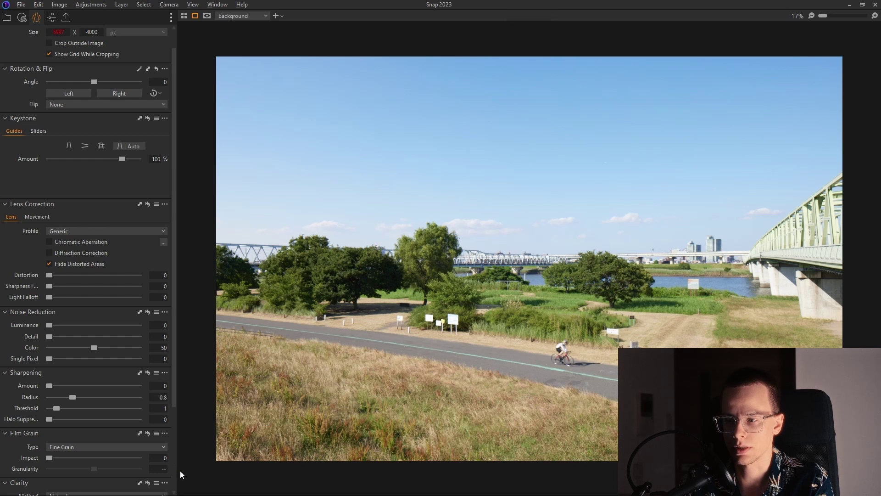
pyautogui.click(51, 17)
pyautogui.moveTo(96, 253); pyautogui.dragTo(99, 255)
# Try Exposure 0.4, then settle on 0.3 after checking sky, signs and bridge for clipping
pyautogui.click(482, 202)
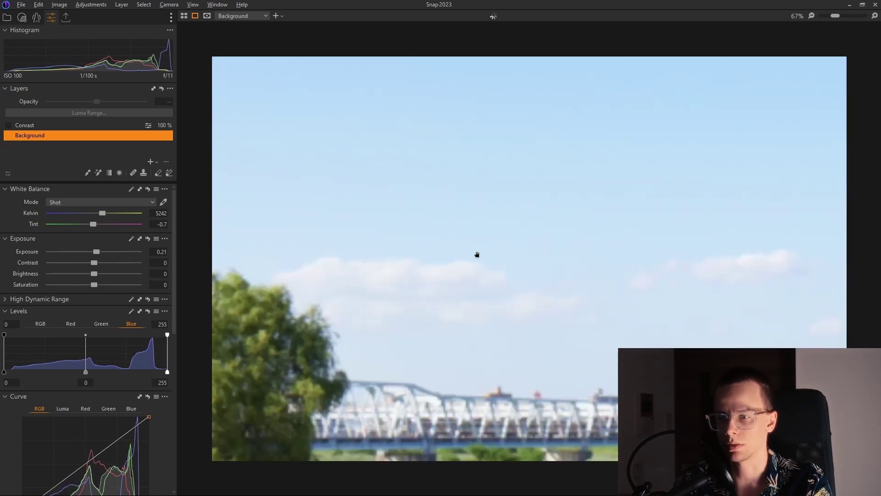
pyautogui.moveTo(95, 252); pyautogui.dragTo(97, 254)
pyautogui.click(161, 251)
pyautogui.write('0.4')
pyautogui.press('Return')
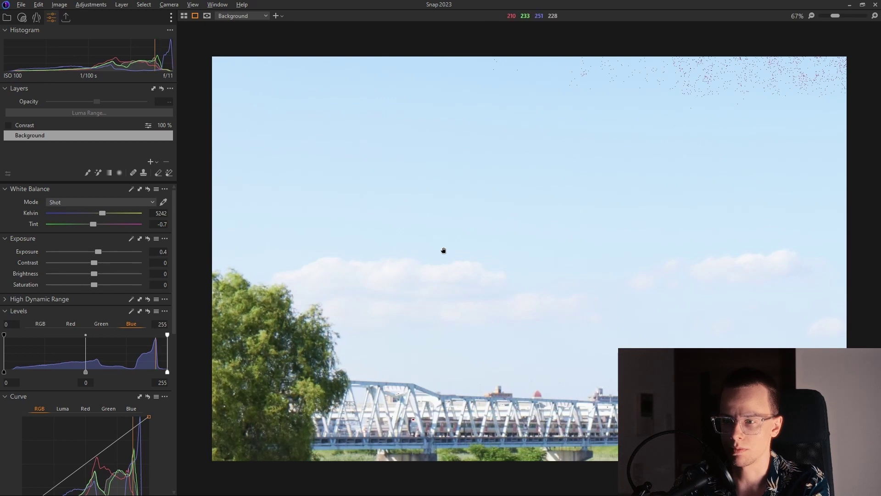
pyautogui.hotkey('ctrl', '0')
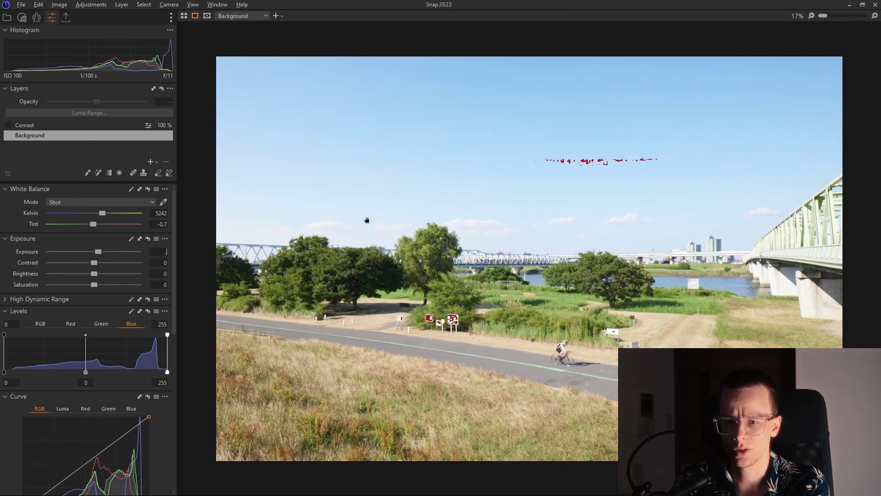
pyautogui.write('0.3')
pyautogui.press('Return')
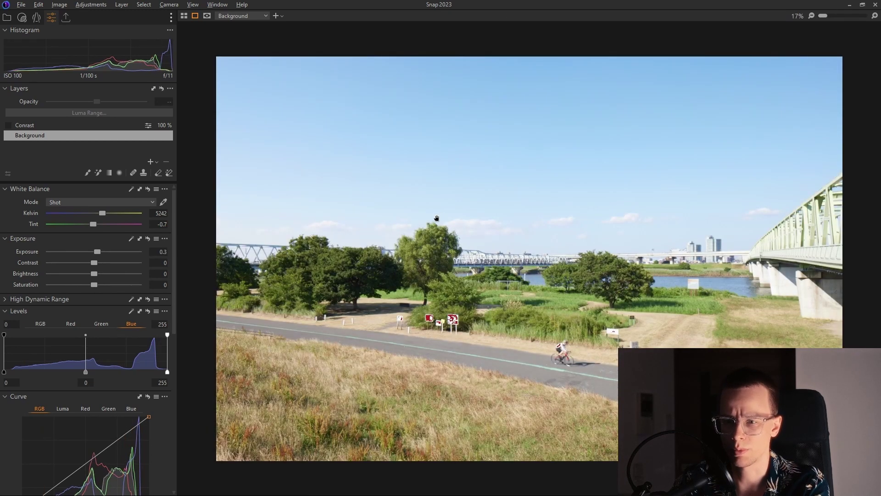
pyautogui.click(418, 335)
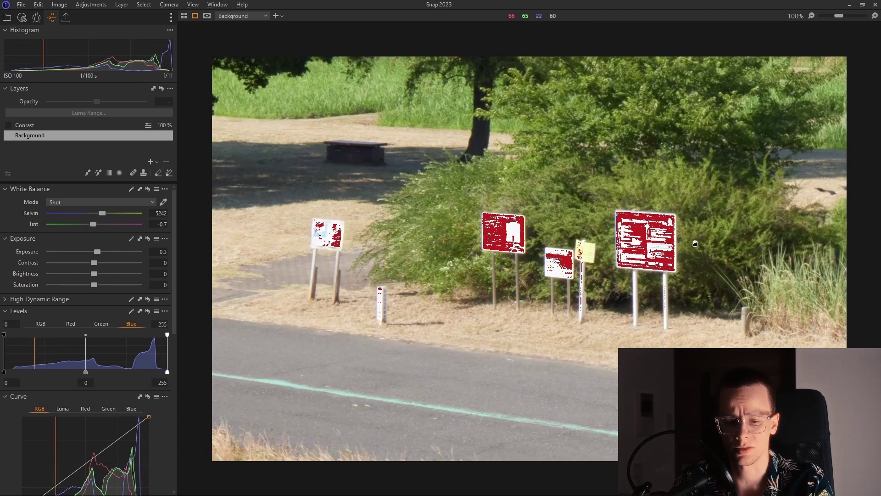
pyautogui.click(717, 239)
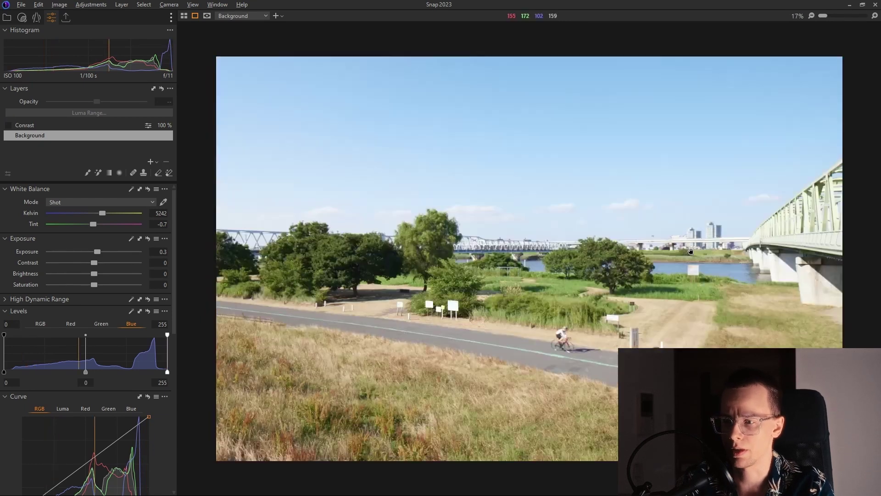
pyautogui.click(402, 259)
pyautogui.click(590, 261)
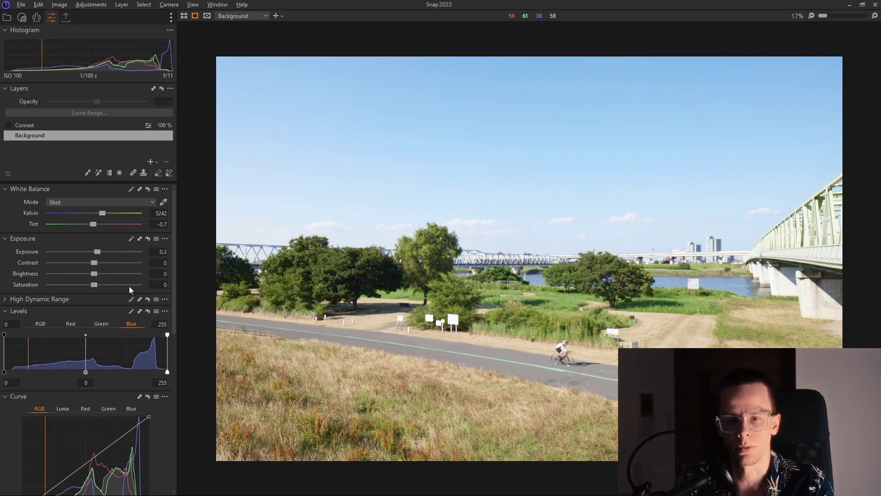
# Name the layer 'Contrast' and give its curve a slightly lowered midtone and lifted black point
pyautogui.click(22, 125)
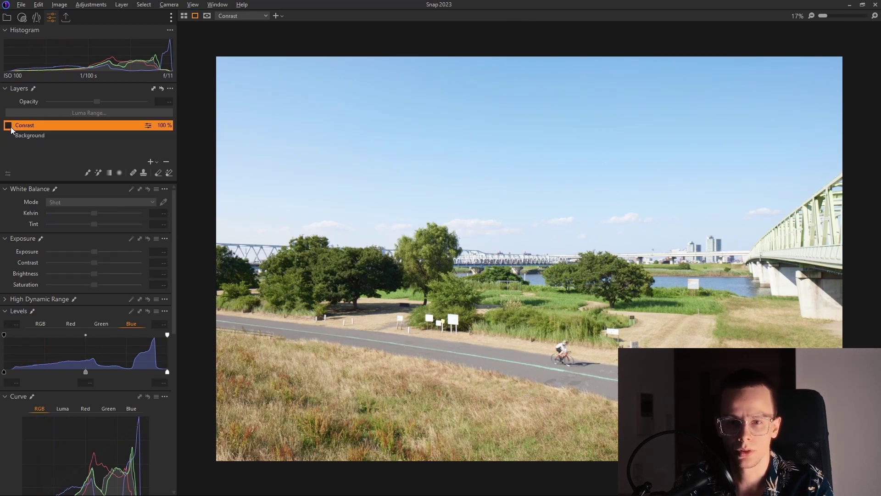
pyautogui.doubleClick(21, 125)
pyautogui.write('Cont')
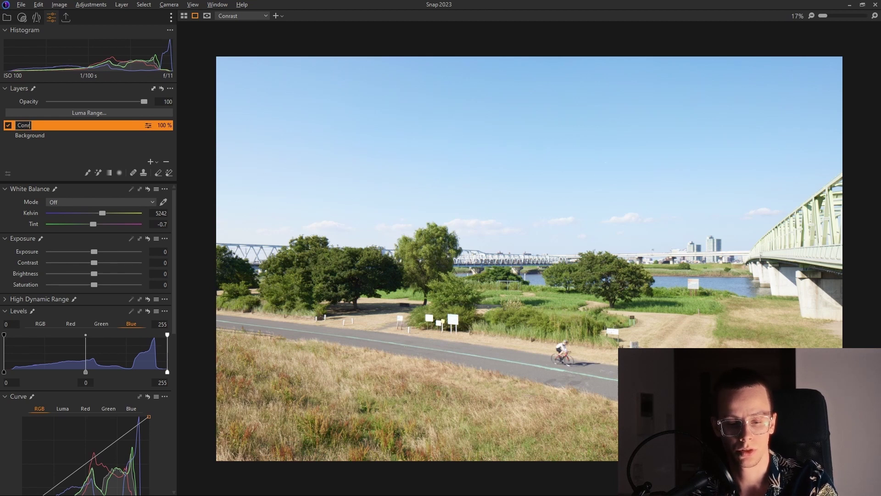
pyautogui.write('rast')
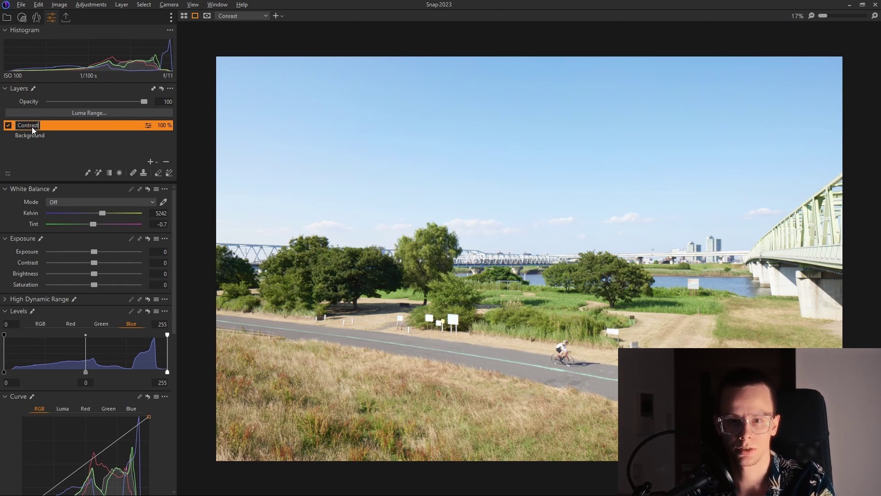
pyautogui.press('Return')
pyautogui.scroll(-2, 91, 322)
pyautogui.moveTo(115, 355); pyautogui.dragTo(115, 356)
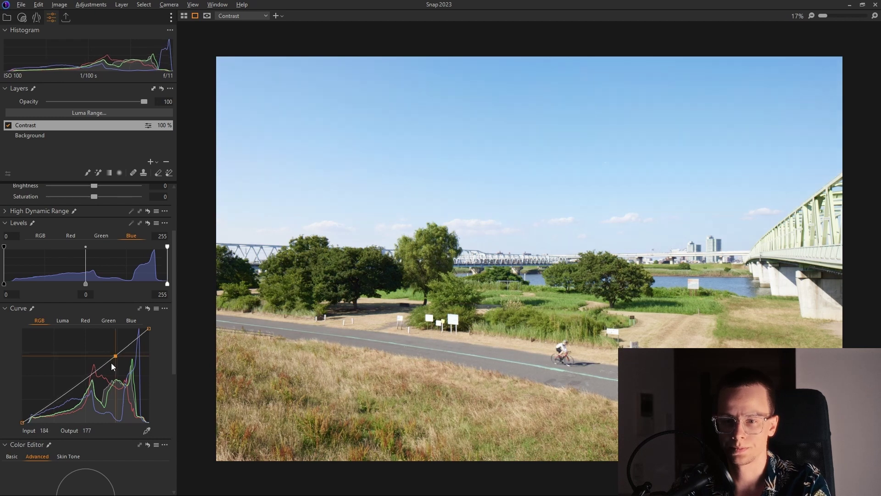
pyautogui.moveTo(22, 423); pyautogui.dragTo(17, 420)
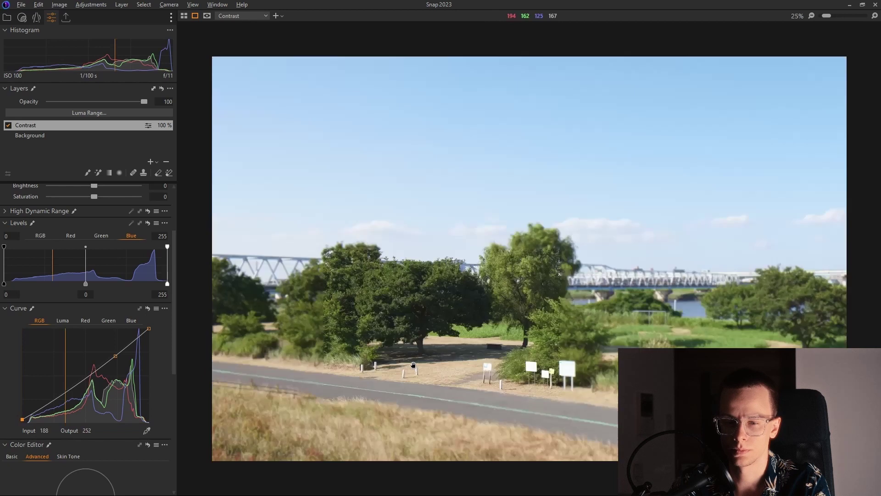
# Toggle the Contrast layer to compare before and after, then inspect the bridge and trees close up
pyautogui.hotkey('ctrl', '0')
pyautogui.click(8, 125)
pyautogui.click(9, 125)
pyautogui.click(8, 125)
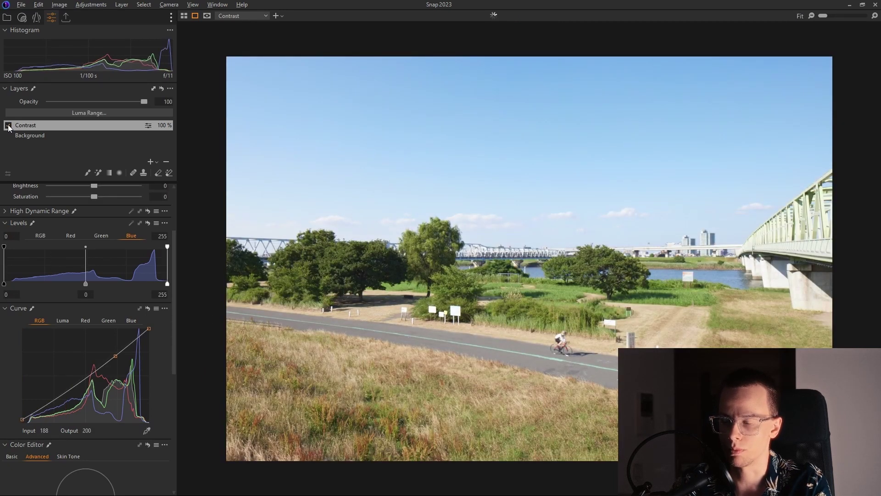
pyautogui.click(8, 126)
pyautogui.click(8, 126)
pyautogui.click(8, 125)
pyautogui.click(8, 125)
pyautogui.click(9, 125)
pyautogui.click(9, 125)
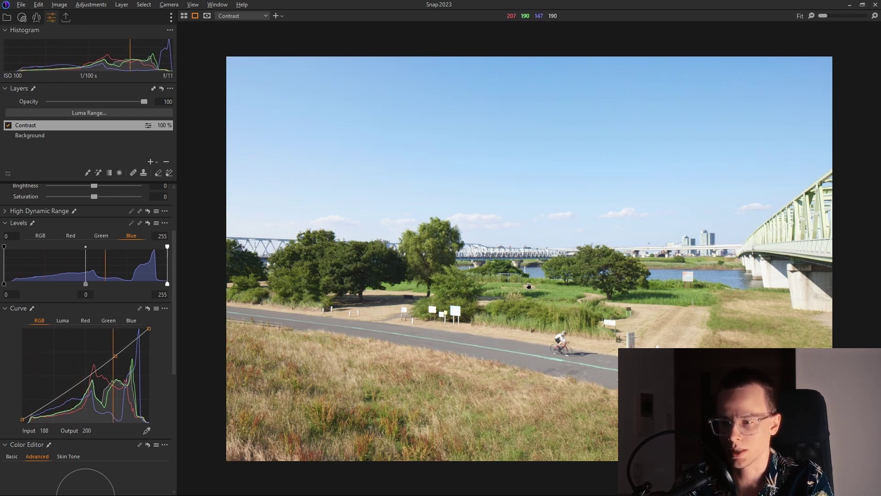
pyautogui.click(786, 296)
pyautogui.moveTo(786, 297); pyautogui.dragTo(630, 240)
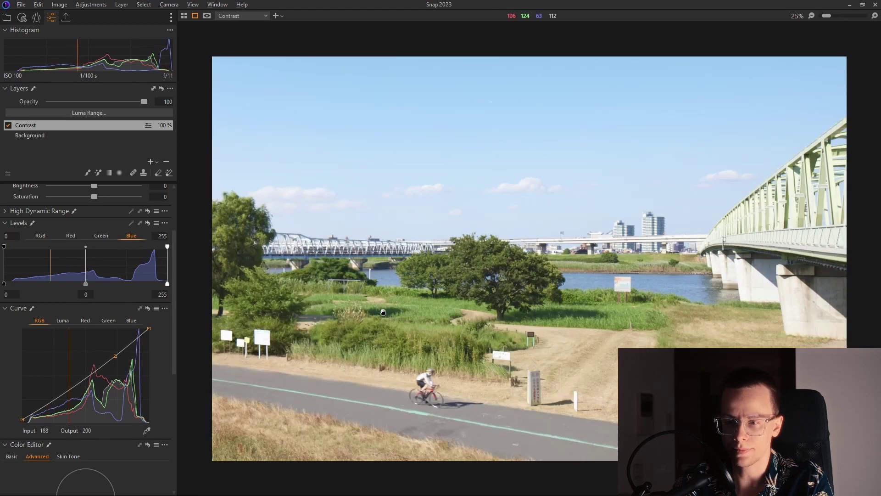
pyautogui.click(297, 279)
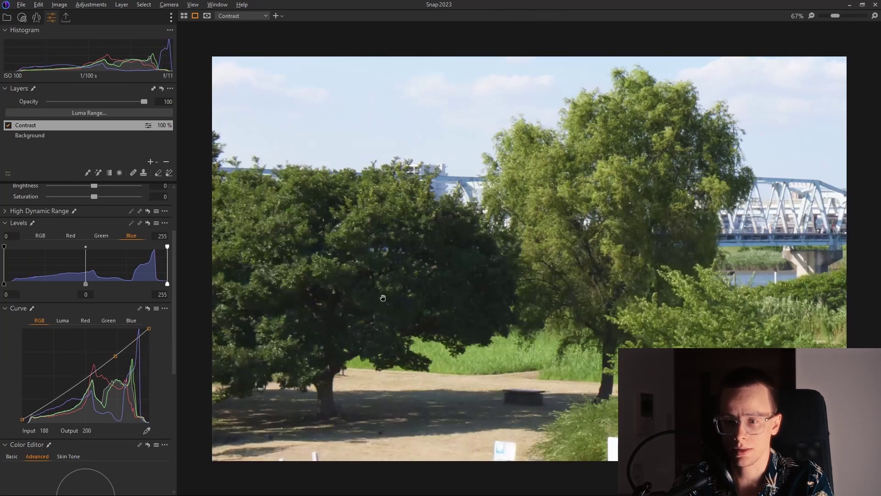
pyautogui.click(382, 297)
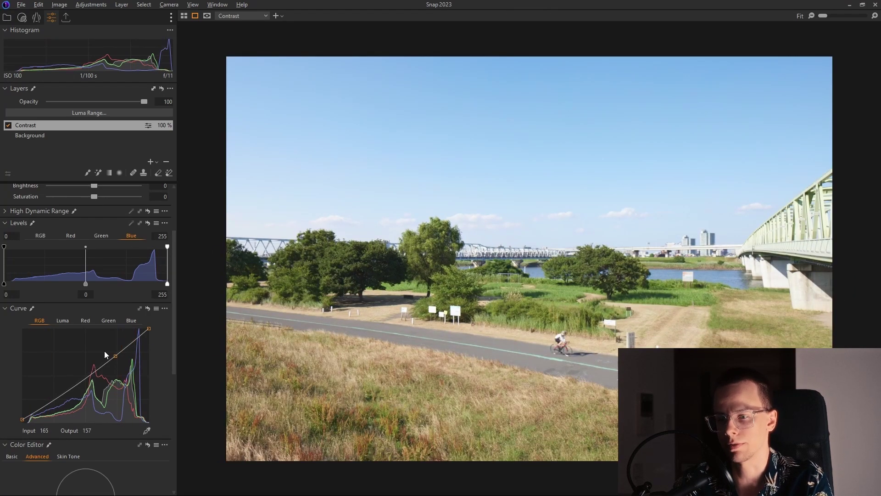
pyautogui.scroll(4, 88, 349)
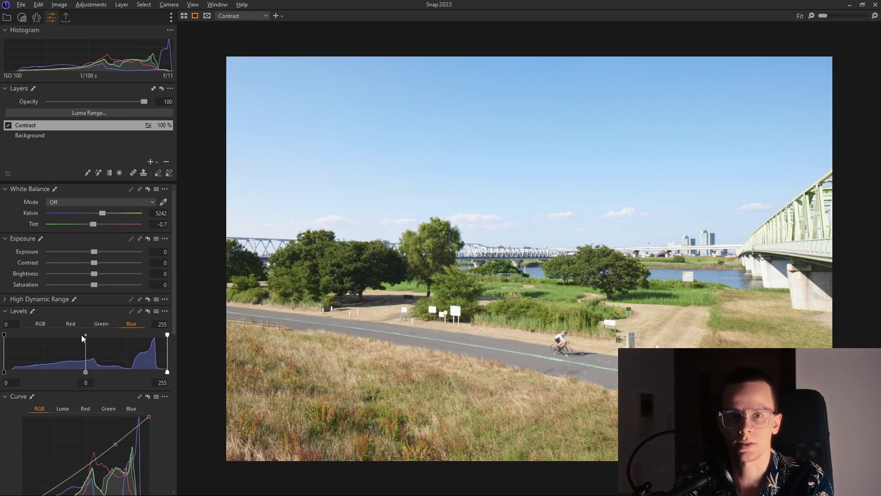
# Add a filled adjustment layer named 'Tone' at 50% opacity
pyautogui.click(156, 161)
pyautogui.click(173, 182)
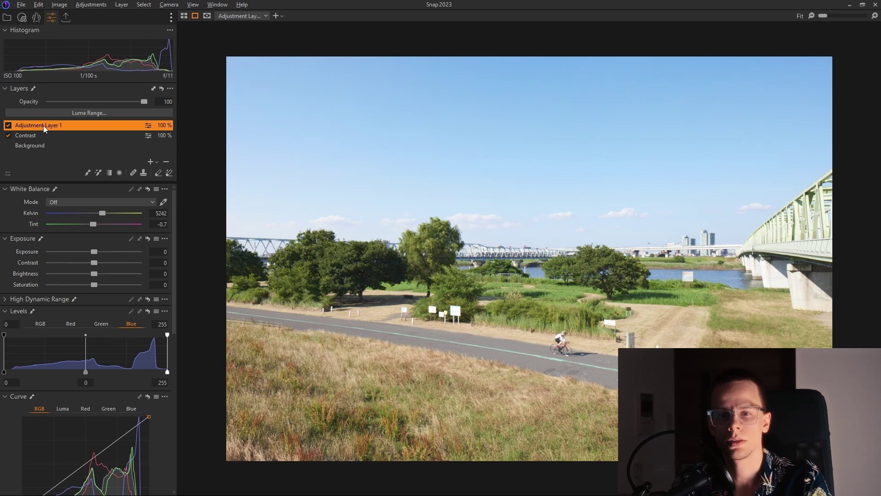
pyautogui.write('Tone')
pyautogui.press('Return')
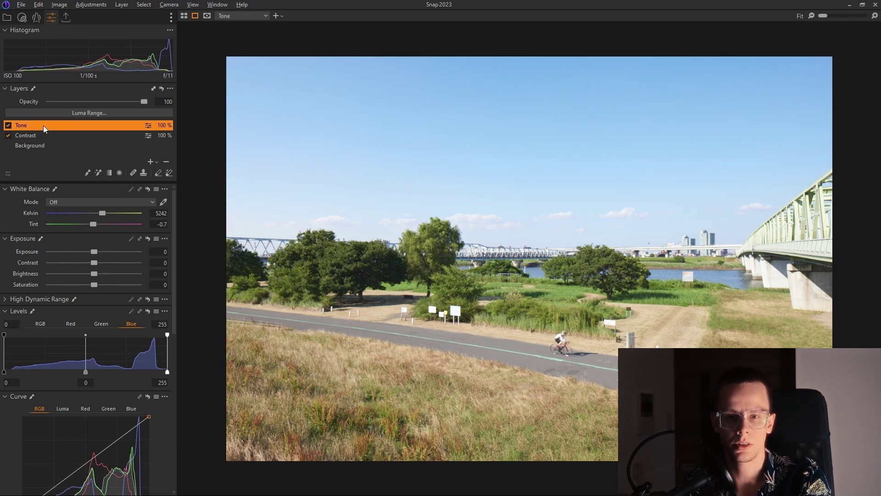
pyautogui.write('50')
pyautogui.press('Return')
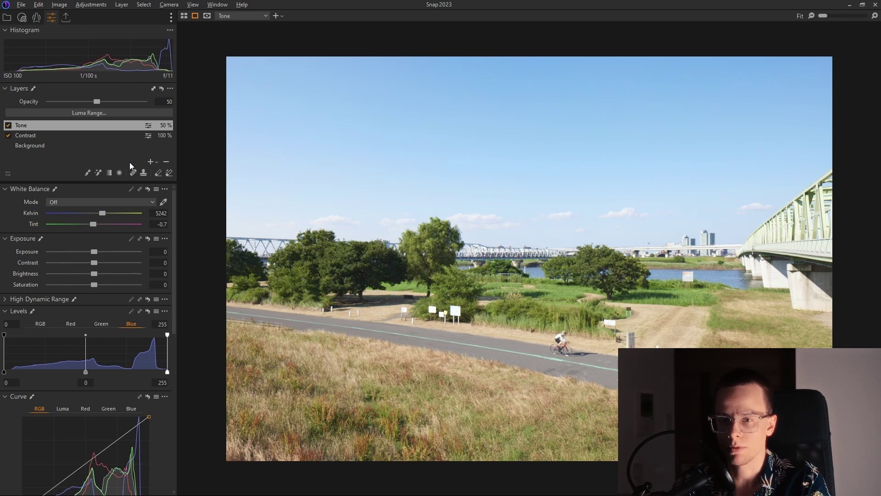
# Drag the Tone layer's red Levels midpoint to -0.02
pyautogui.scroll(-3, 84, 353)
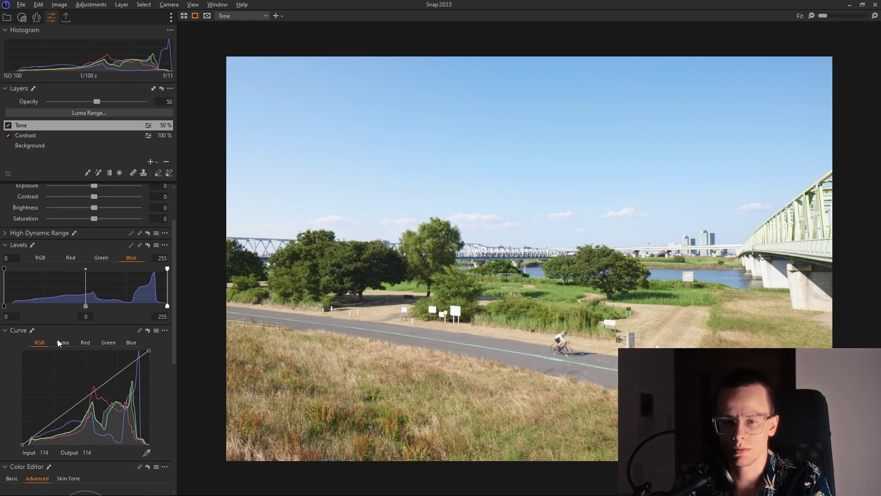
pyautogui.click(85, 343)
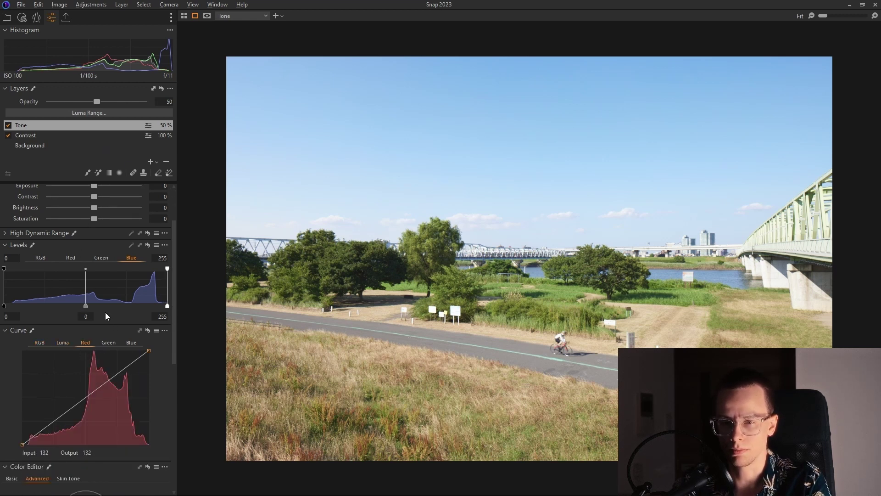
pyautogui.click(99, 257)
pyautogui.click(70, 256)
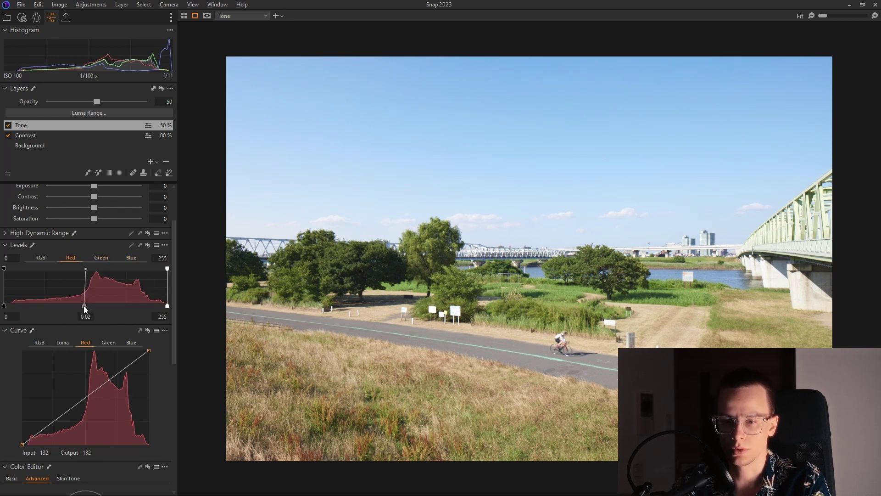
pyautogui.moveTo(85, 306); pyautogui.dragTo(87, 307)
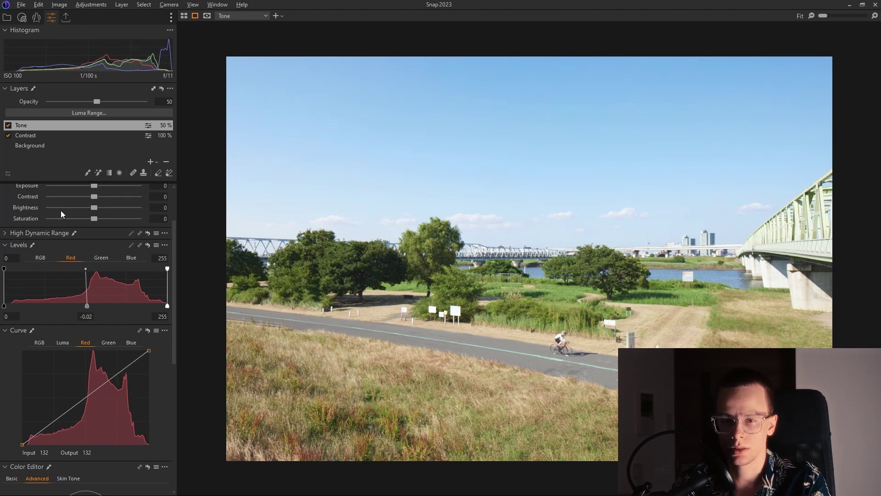
# Toggle the Tone layer on and off to compare its effect, including on the grassy riverbank
pyautogui.click(7, 126)
pyautogui.click(8, 126)
pyautogui.click(7, 127)
pyautogui.click(8, 127)
pyautogui.scroll(3, 455, 229)
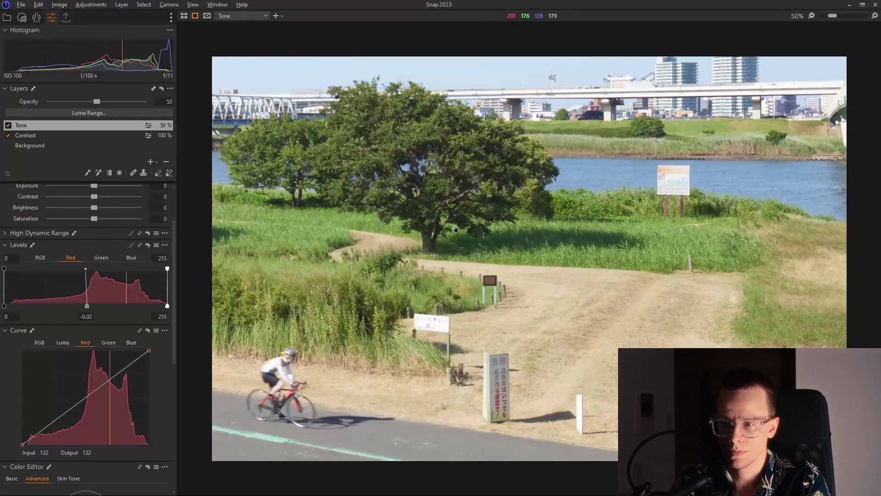
pyautogui.click(10, 126)
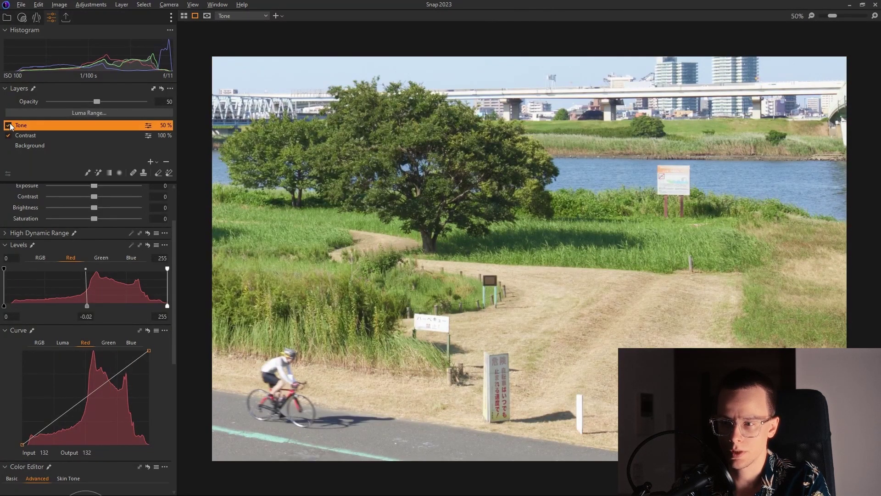
pyautogui.click(8, 126)
pyautogui.click(8, 125)
pyautogui.click(8, 126)
pyautogui.click(8, 125)
pyautogui.scroll(4, 665, 256)
pyautogui.scroll(-3, 643, 255)
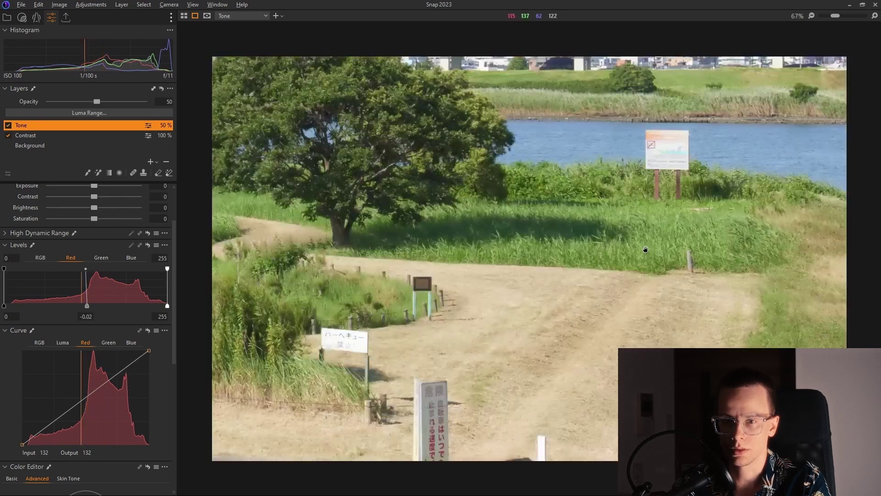
pyautogui.moveTo(584, 247)
pyautogui.mouseDown()
pyautogui.moveTo(638, 260)
pyautogui.moveTo(601, 242)
pyautogui.mouseUp()
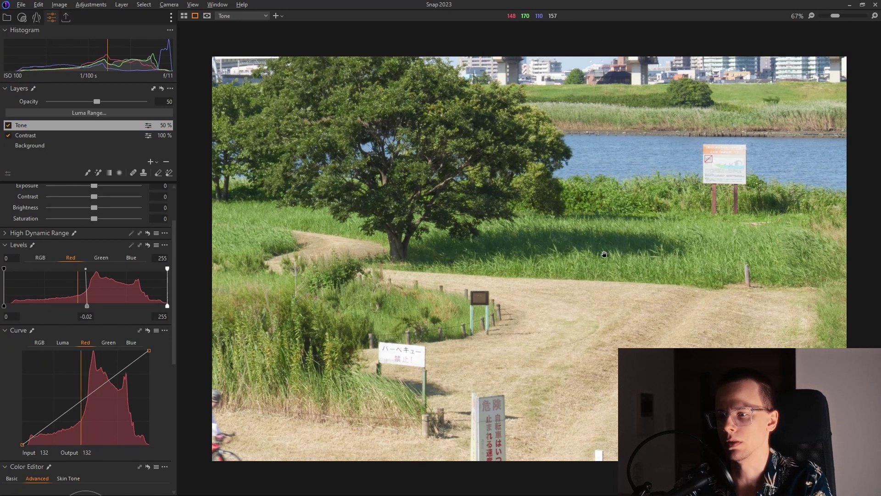
pyautogui.click(7, 125)
pyautogui.click(7, 125)
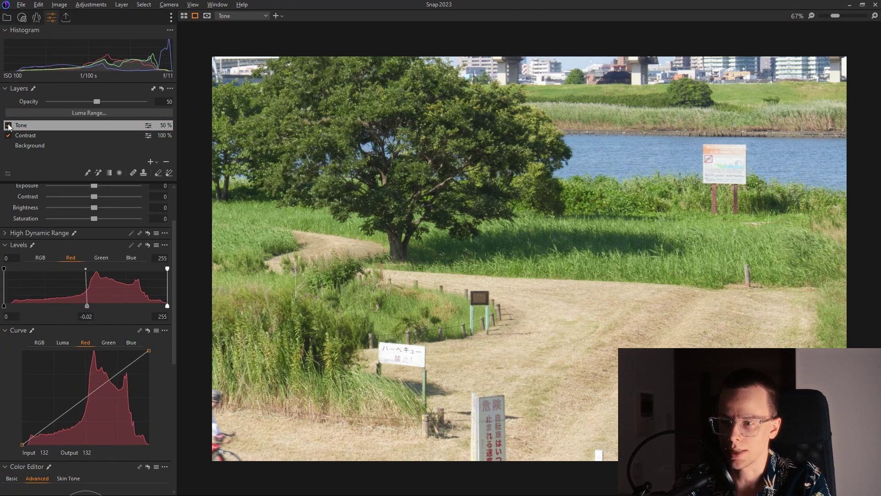
pyautogui.scroll(3, 734, 309)
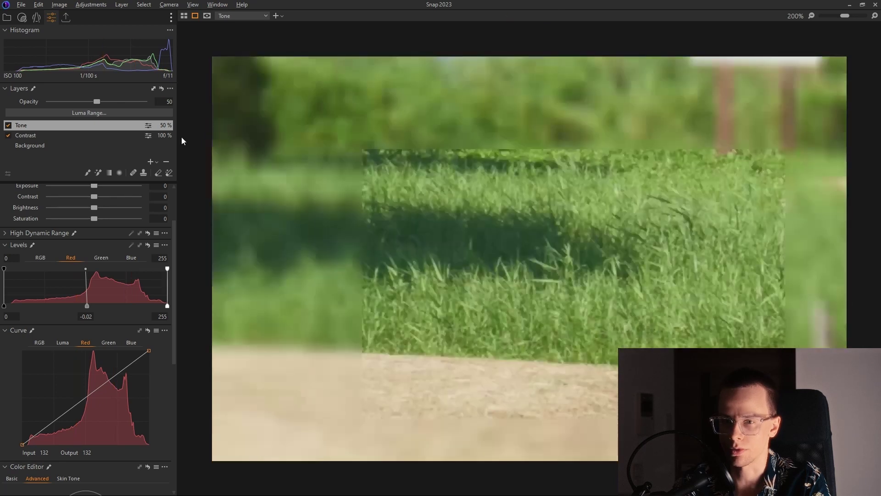
pyautogui.click(9, 126)
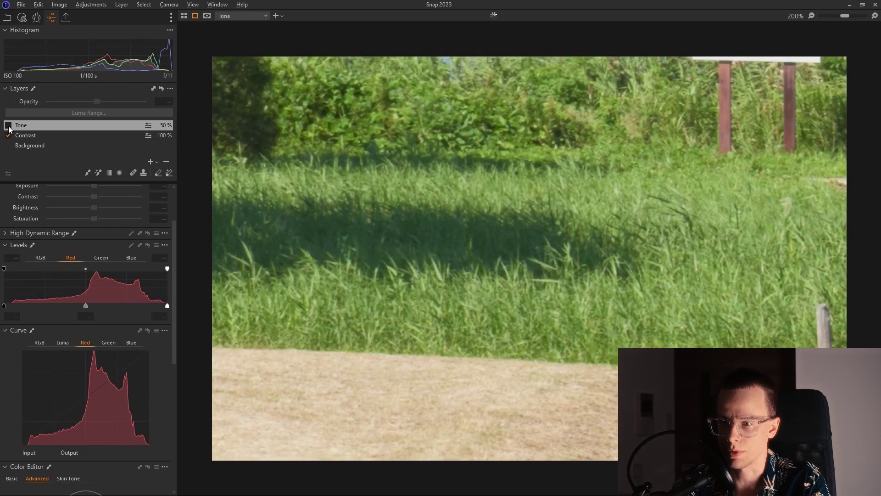
pyautogui.click(8, 125)
pyautogui.scroll(2, 102, 299)
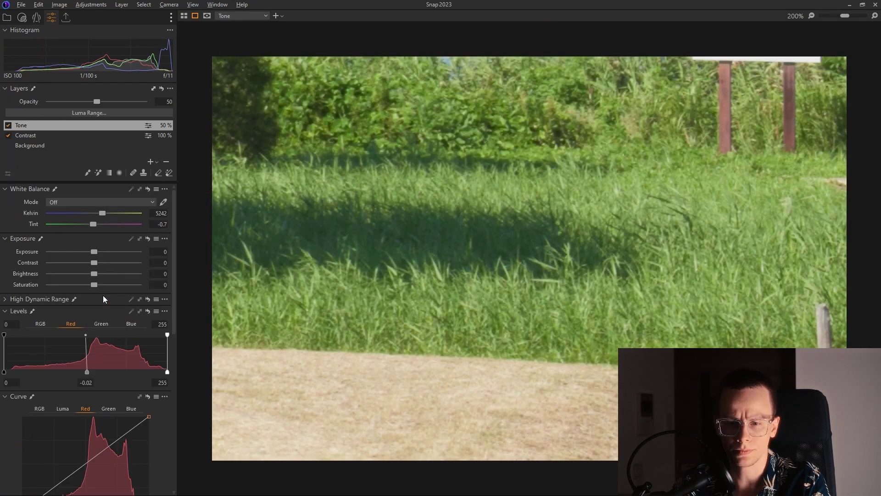
# Set the Tone layer's green Levels midpoint to 0.01
pyautogui.click(101, 323)
pyautogui.click(139, 323)
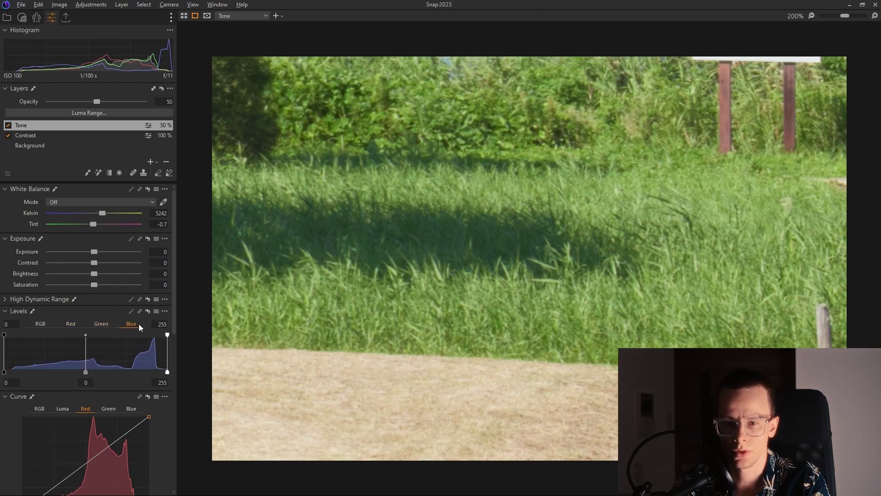
pyautogui.click(104, 324)
pyautogui.moveTo(85, 372); pyautogui.dragTo(84, 373)
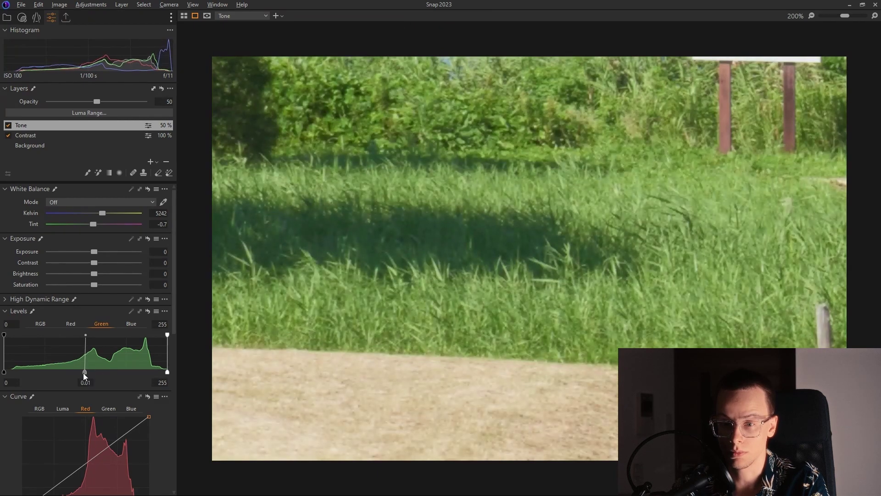
# Compare the Tone layer once more on the full photo, then go to the catalogue thumbnail grid
pyautogui.scroll(-1, 367, 223)
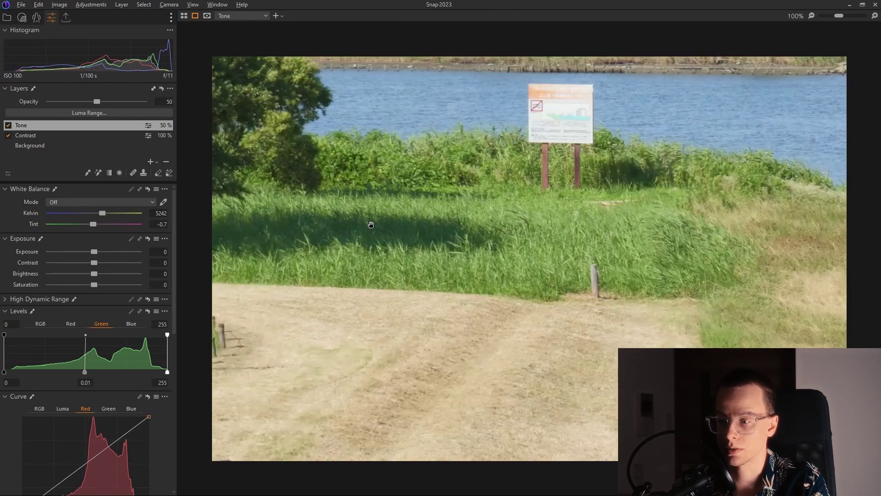
pyautogui.click(9, 125)
pyautogui.click(8, 126)
pyautogui.hotkey('ctrl', '0')
pyautogui.click(8, 125)
pyautogui.click(8, 125)
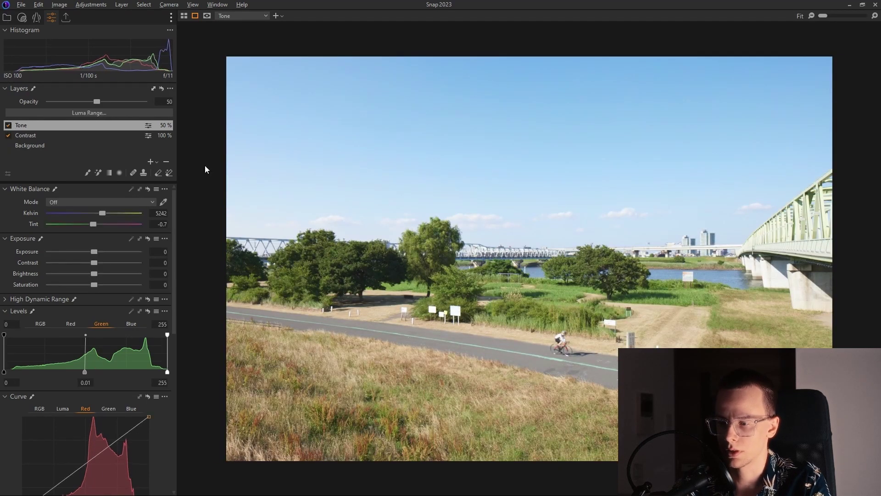
pyautogui.hotkey('ctrl', 'alt', 'v')
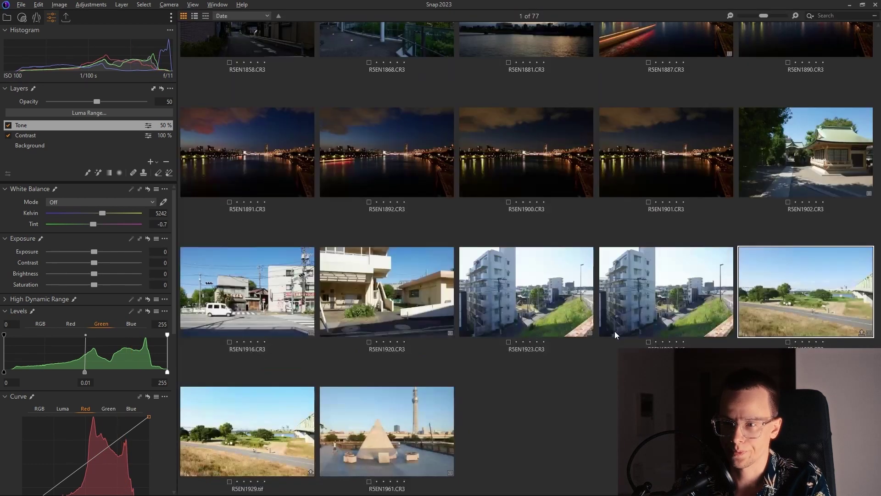
# Create a TIFF edit variant of the river photo with DehancerLightroom.exe as the external editor
pyautogui.rightClick(775, 288)
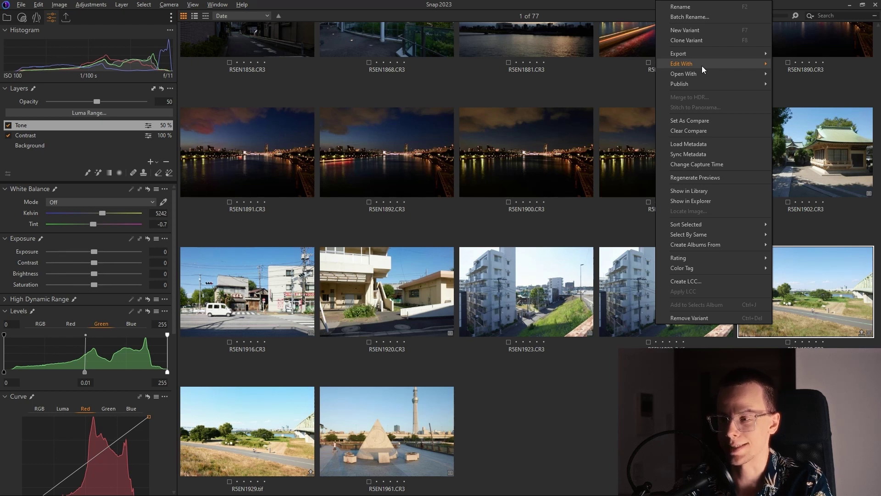
pyautogui.moveTo(702, 65)
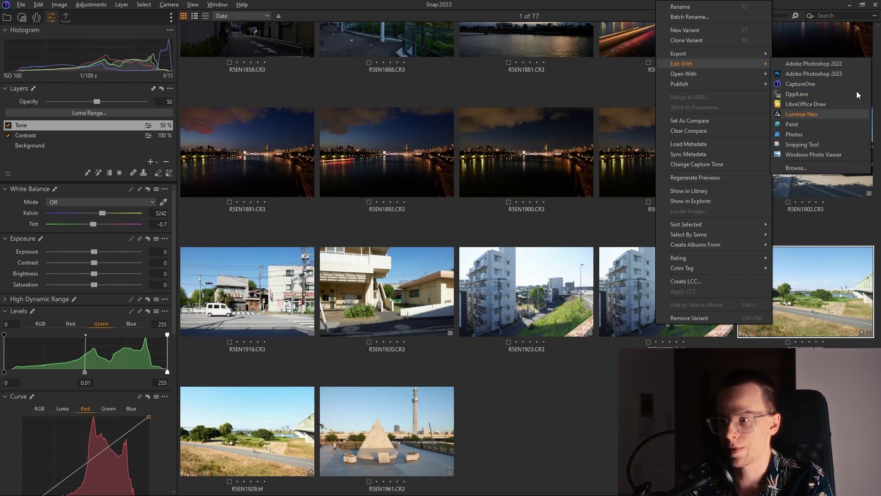
pyautogui.click(798, 169)
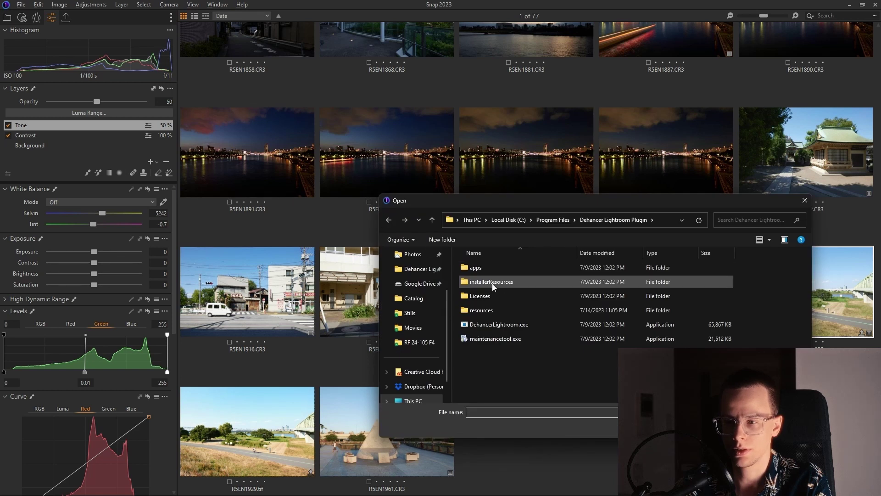
pyautogui.doubleClick(491, 329)
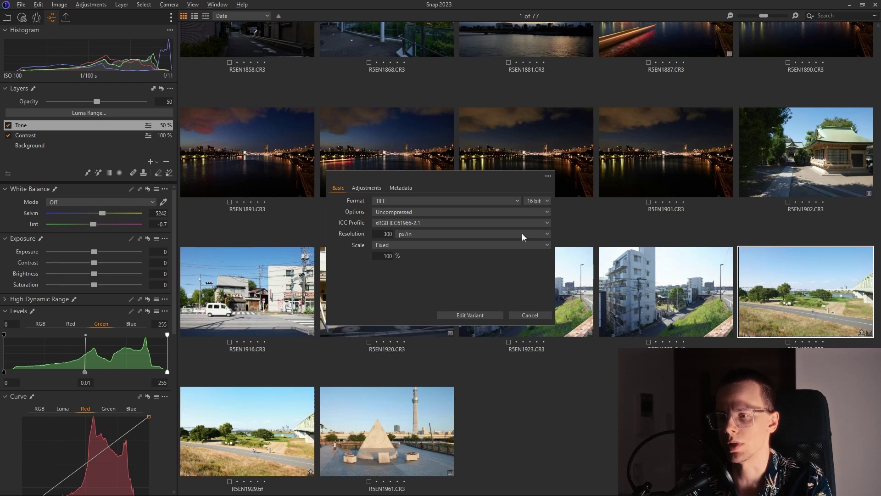
pyautogui.click(467, 316)
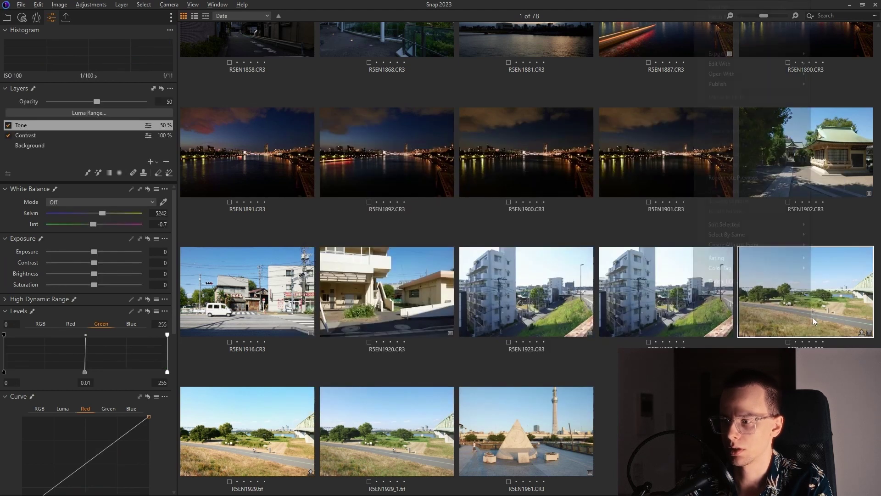
# Bring up the Dehancer Photo window holding the R5EN1929_1.tif variant
pyautogui.rightClick(813, 317)
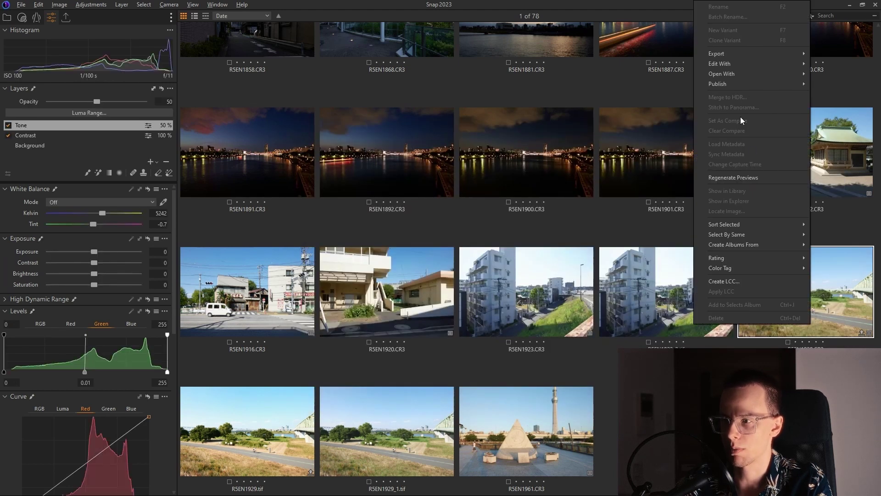
pyautogui.moveTo(731, 70)
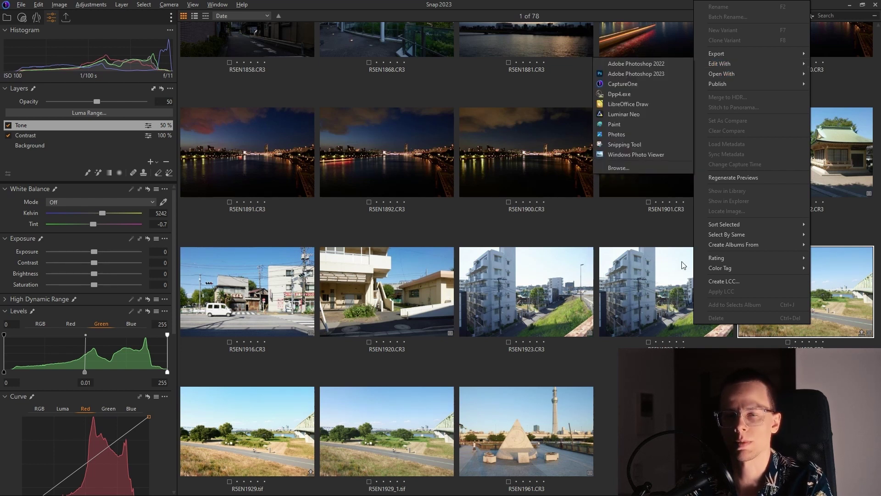
pyautogui.click(753, 300)
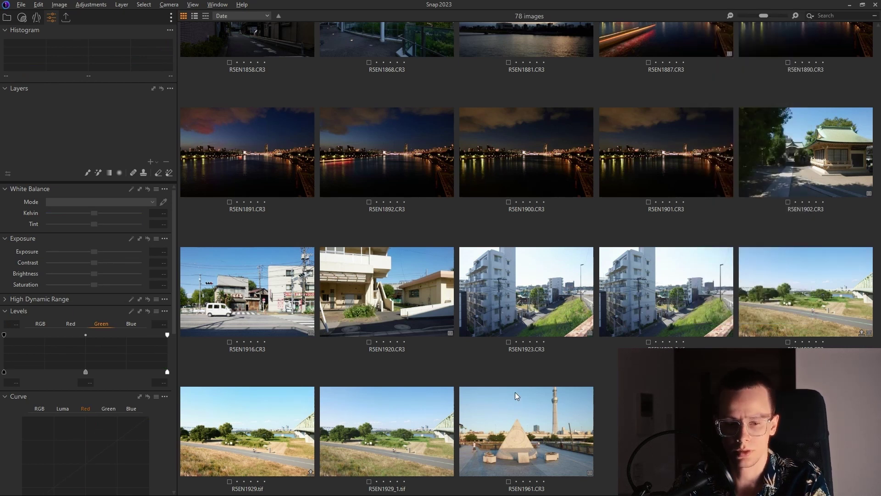
pyautogui.hotkey('alt', 'Tab')
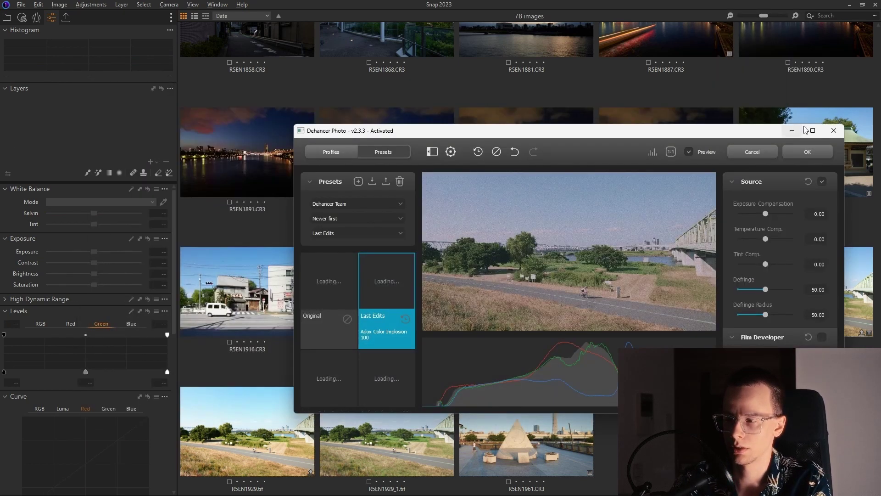
# Maximize the Dehancer Photo window and turn off fast preview in its settings
pyautogui.doubleClick(771, 122)
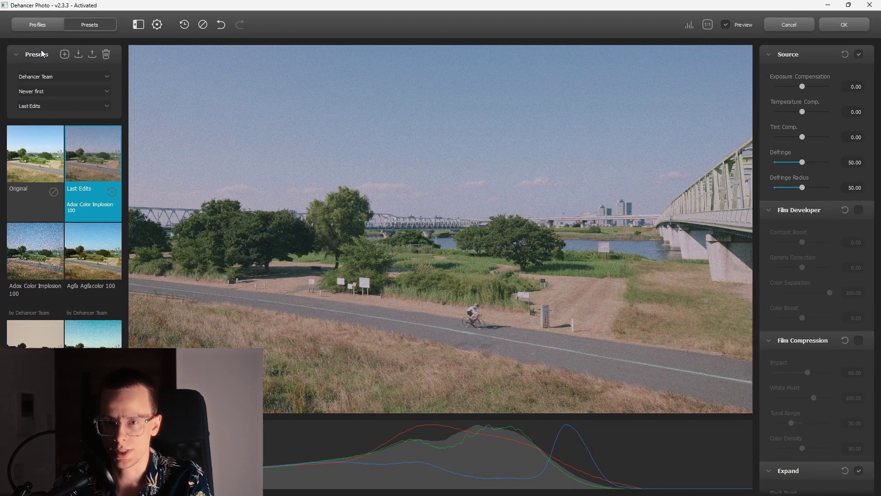
pyautogui.click(157, 25)
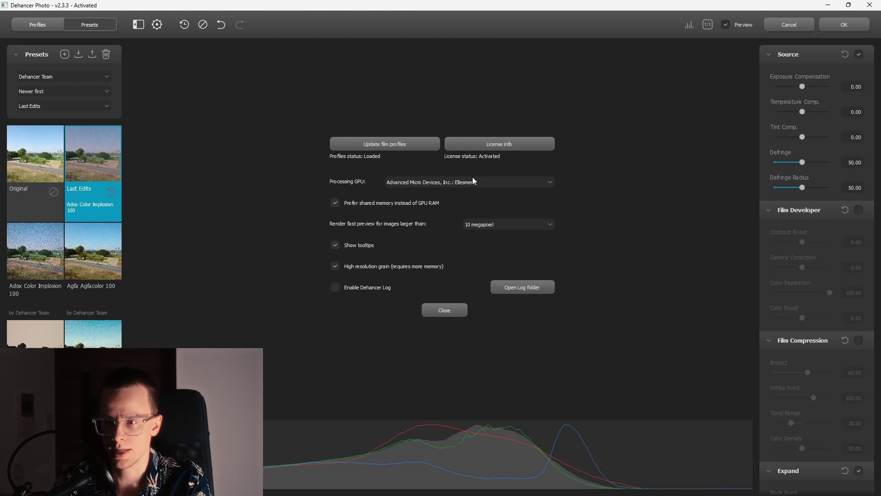
pyautogui.click(486, 225)
pyautogui.click(495, 256)
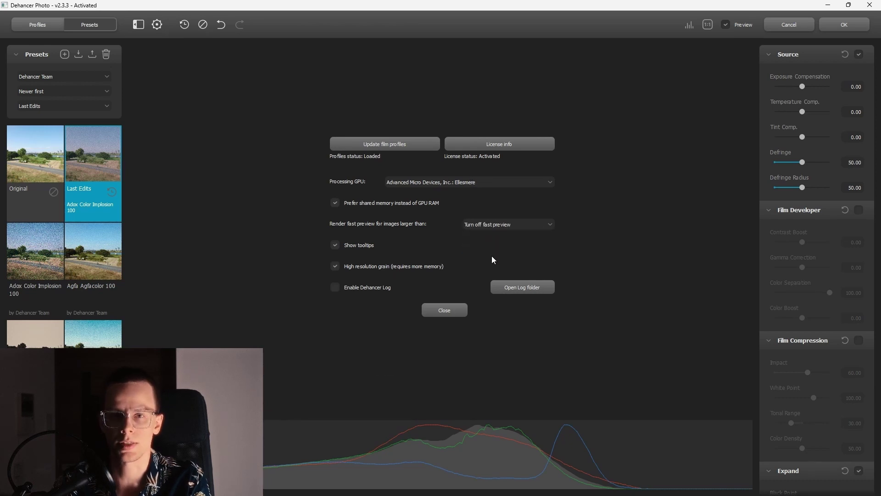
pyautogui.click(447, 312)
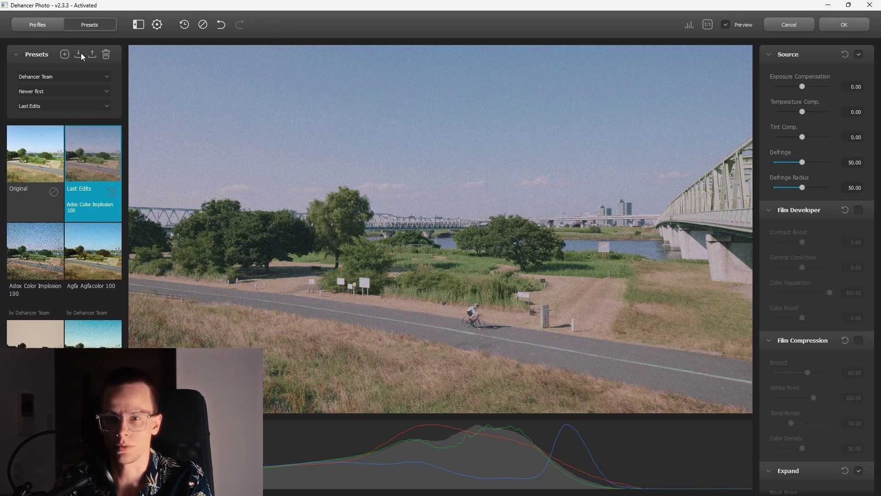
# Confirm fast preview stays turned off, then start importing a saved preset file
pyautogui.click(157, 24)
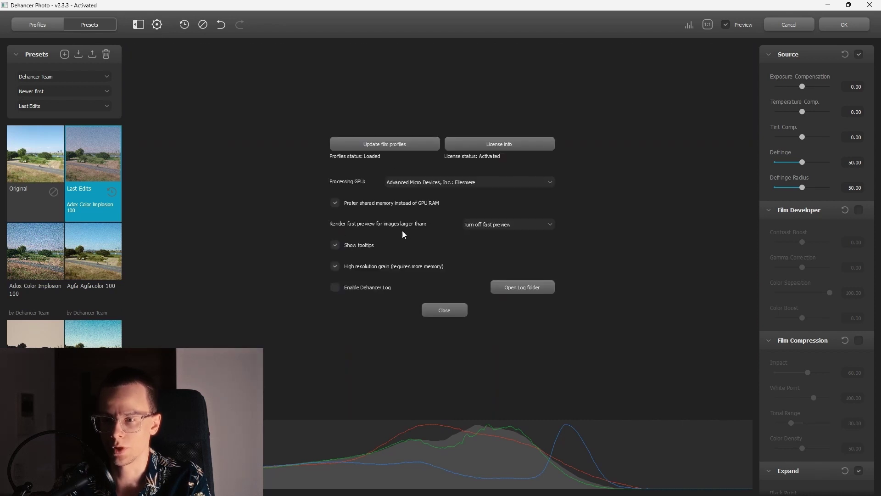
pyautogui.click(518, 227)
pyautogui.click(596, 216)
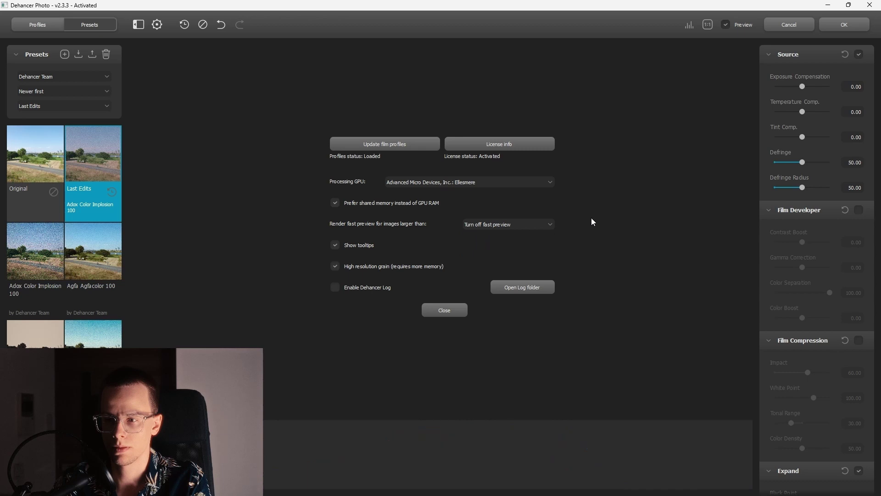
pyautogui.click(455, 311)
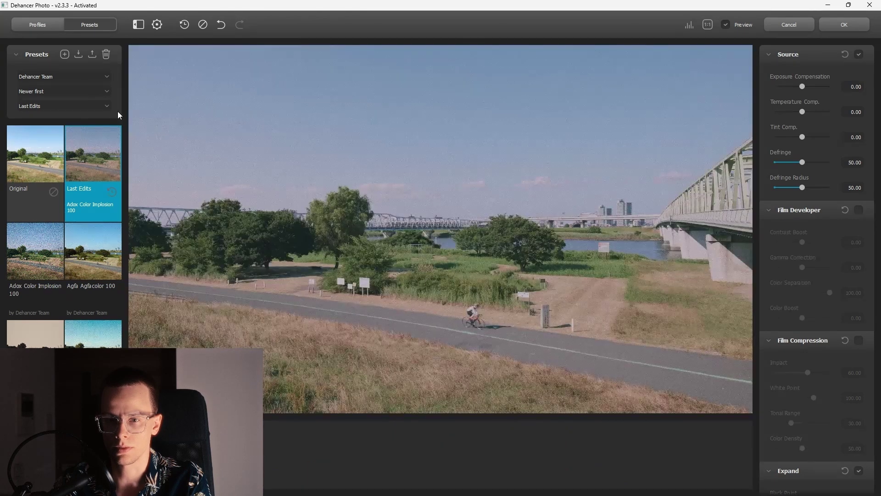
pyautogui.click(81, 53)
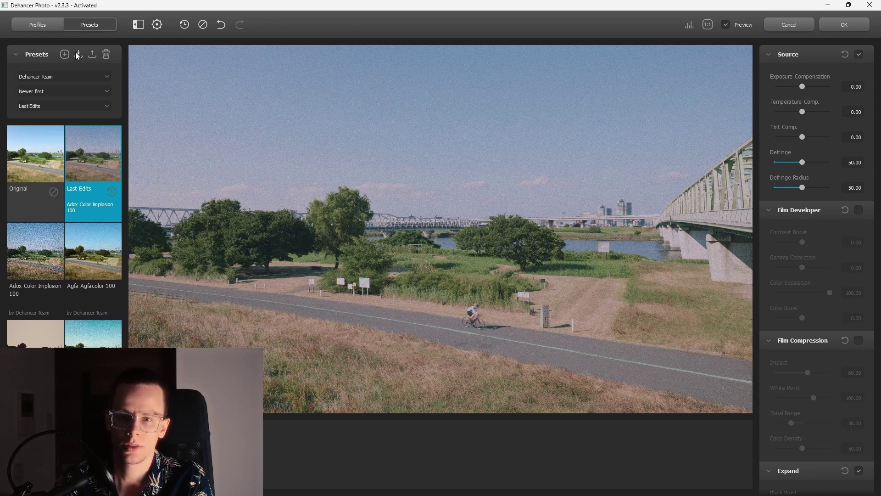
# Import the Kodak Portra 400 Clean Warm 1 preset from the Desktop, then revert to Original
pyautogui.scroll(3, 43, 130)
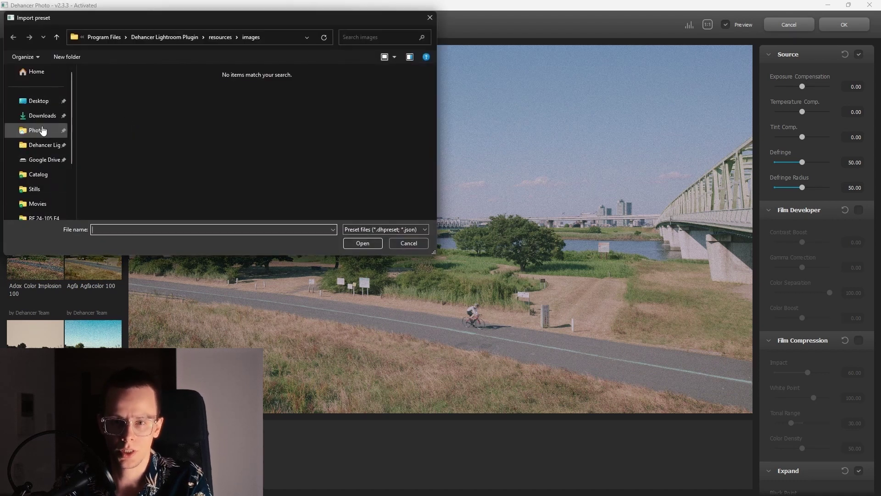
pyautogui.click(39, 100)
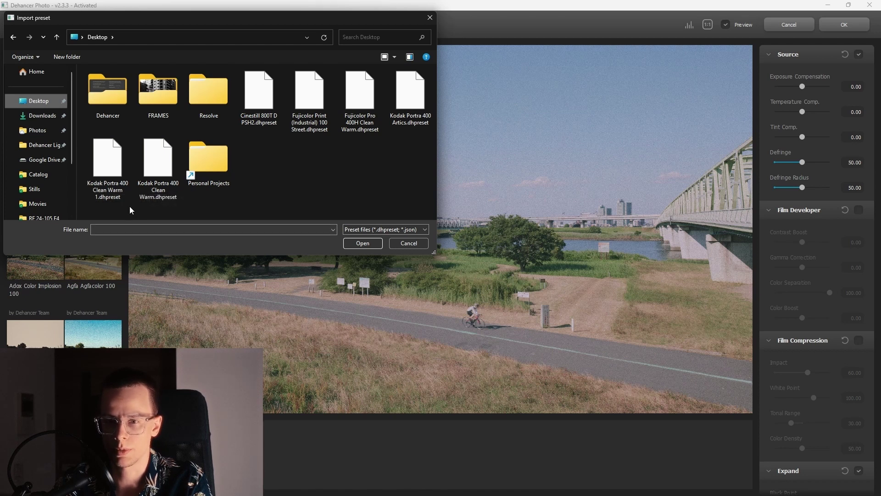
pyautogui.doubleClick(108, 179)
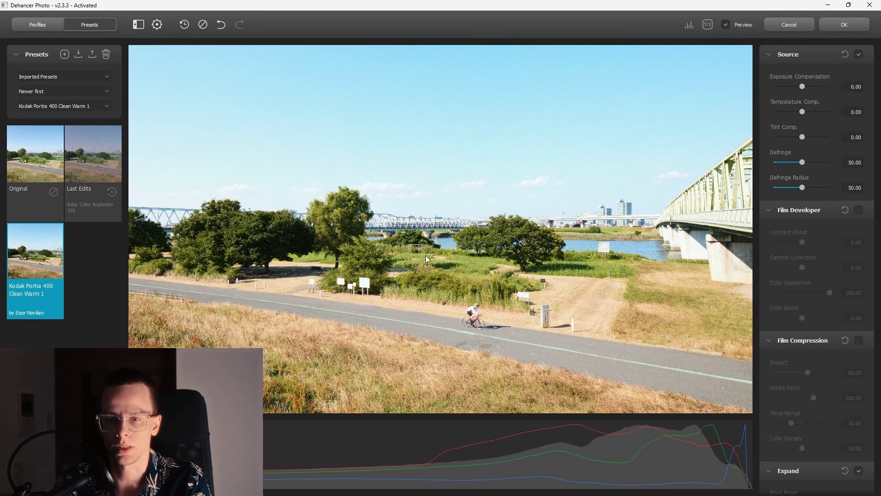
pyautogui.click(36, 158)
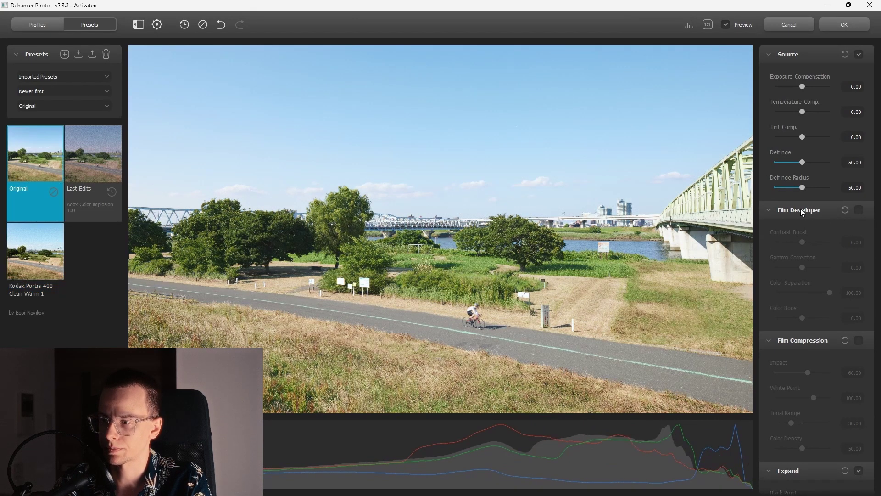
# Collapse the Film Developer, Film Compression, Expand and Halation sections
pyautogui.click(802, 212)
pyautogui.click(804, 229)
pyautogui.click(808, 248)
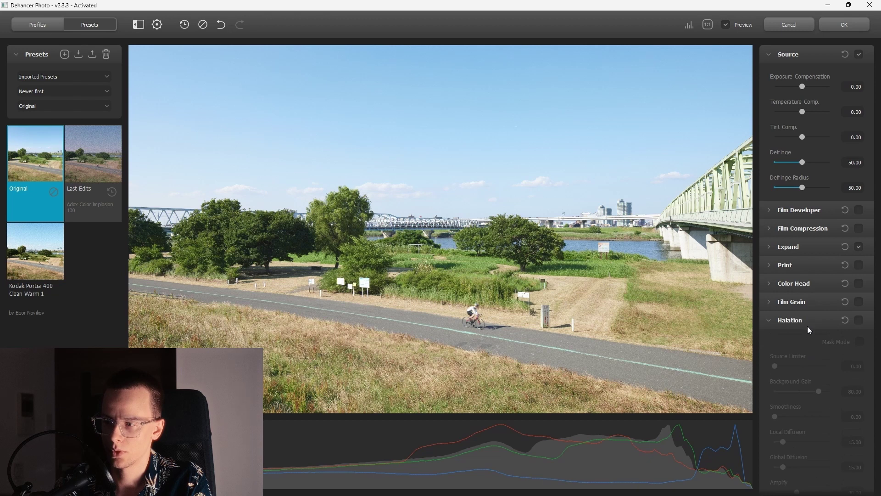
pyautogui.click(808, 323)
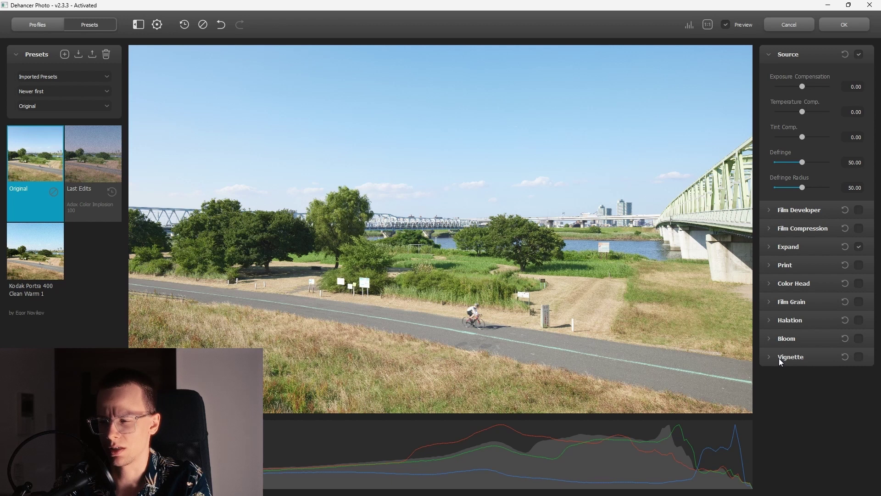
# Briefly review the Vignette, Film Developer and Film Compression settings, then switch to film profiles
pyautogui.click(803, 359)
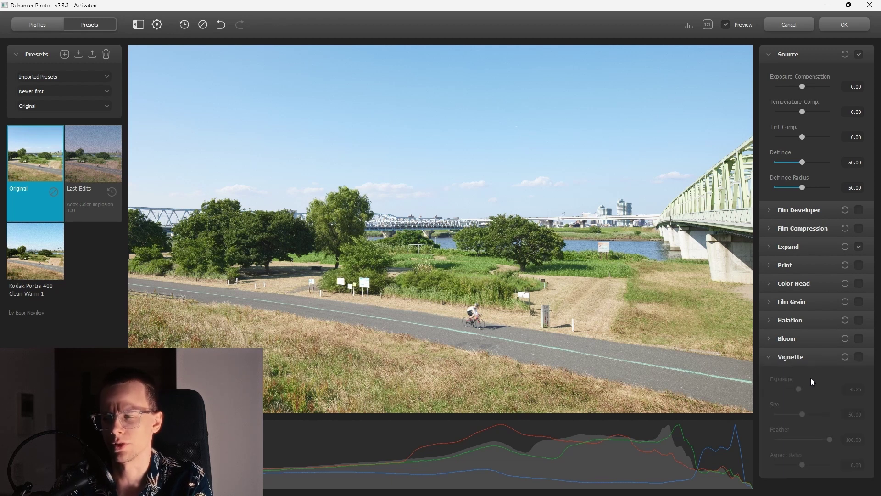
pyautogui.click(801, 358)
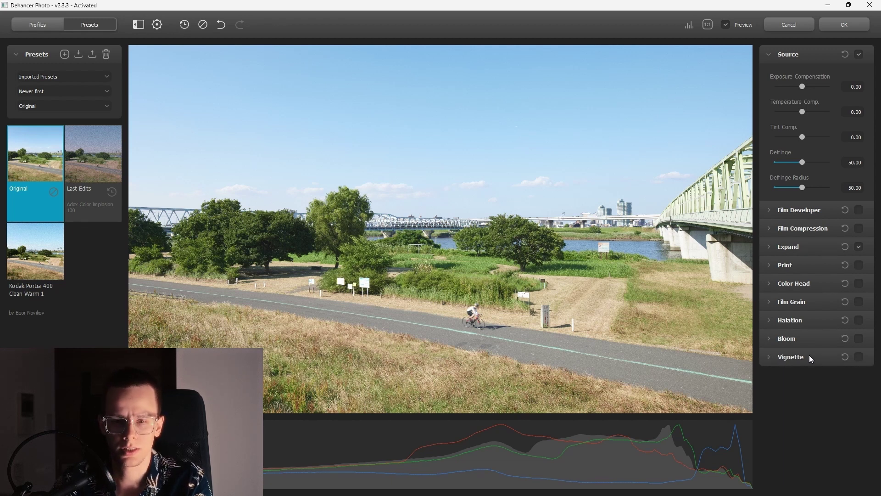
pyautogui.click(804, 213)
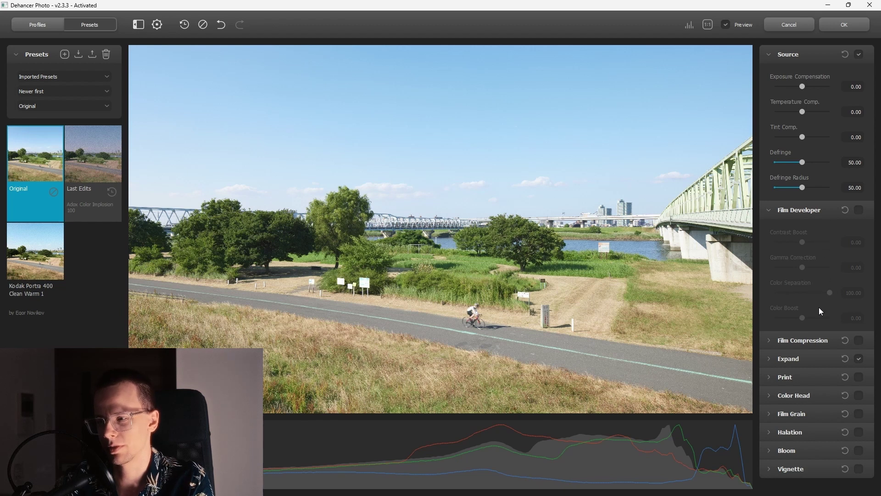
pyautogui.click(814, 341)
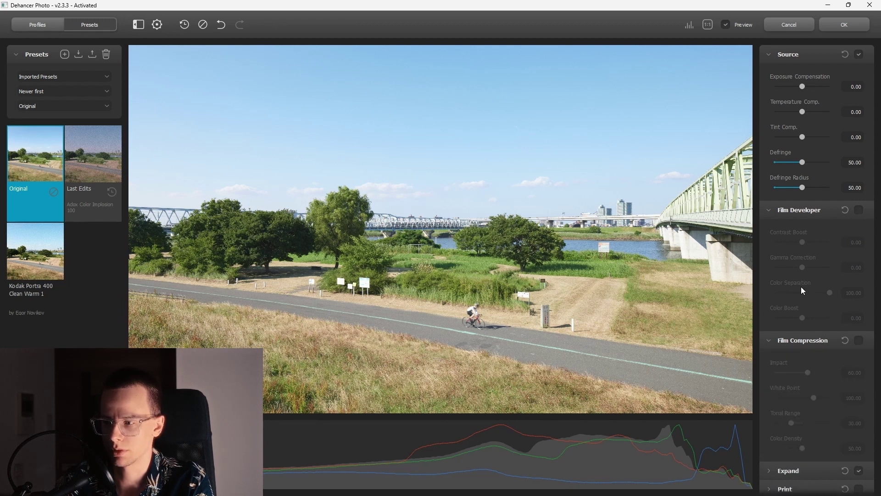
pyautogui.click(805, 340)
pyautogui.click(811, 217)
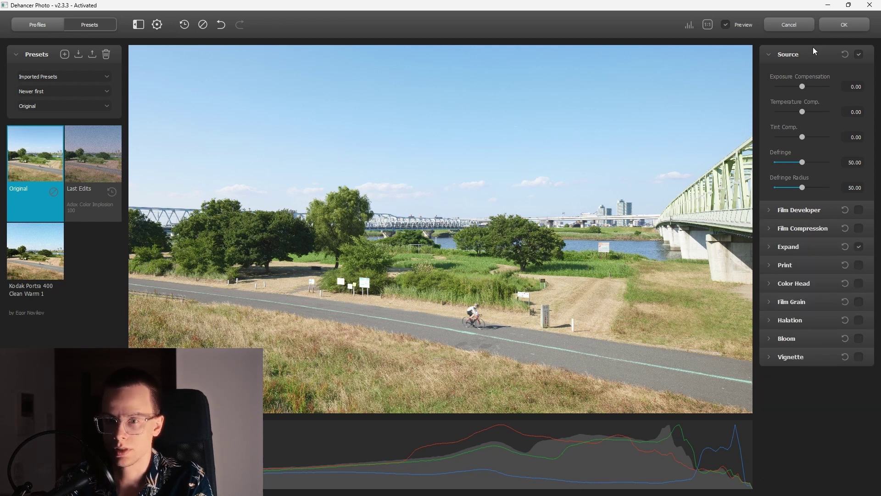
pyautogui.click(46, 29)
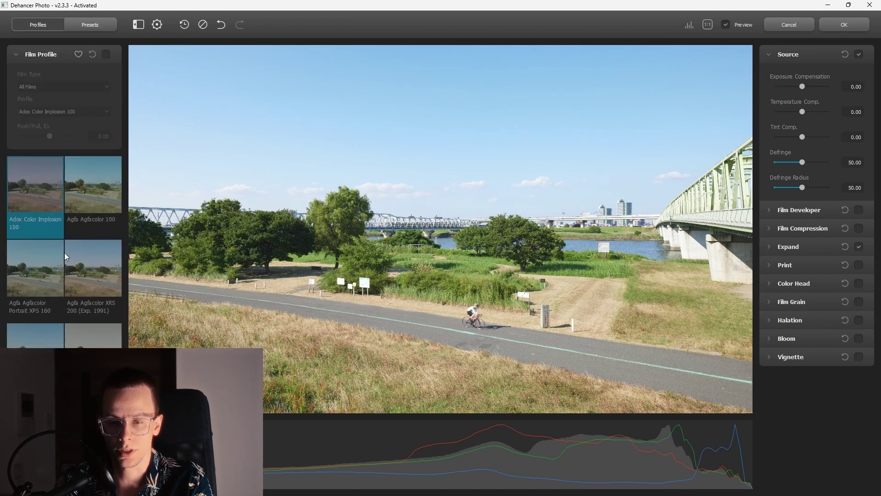
# Enable Film Profile and choose Kodak Portra 400 from All Films
pyautogui.click(106, 55)
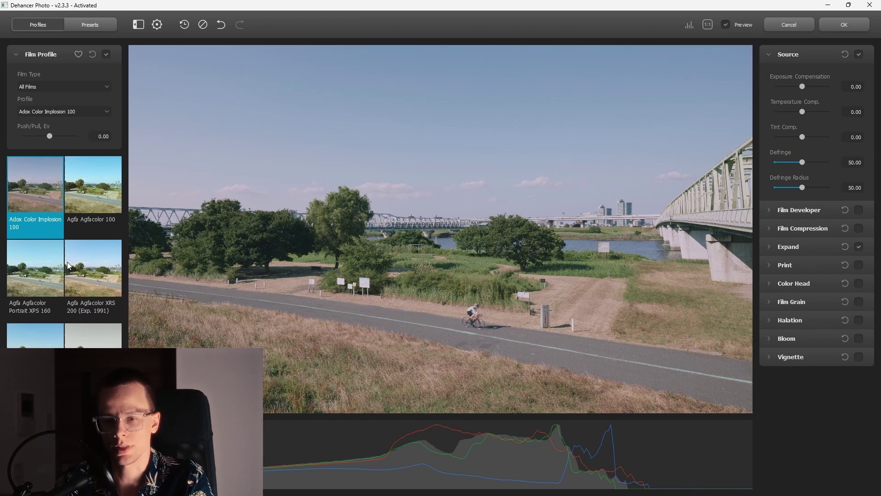
pyautogui.scroll(-10, 72, 328)
pyautogui.scroll(-3, 74, 324)
pyautogui.click(50, 87)
pyautogui.click(50, 95)
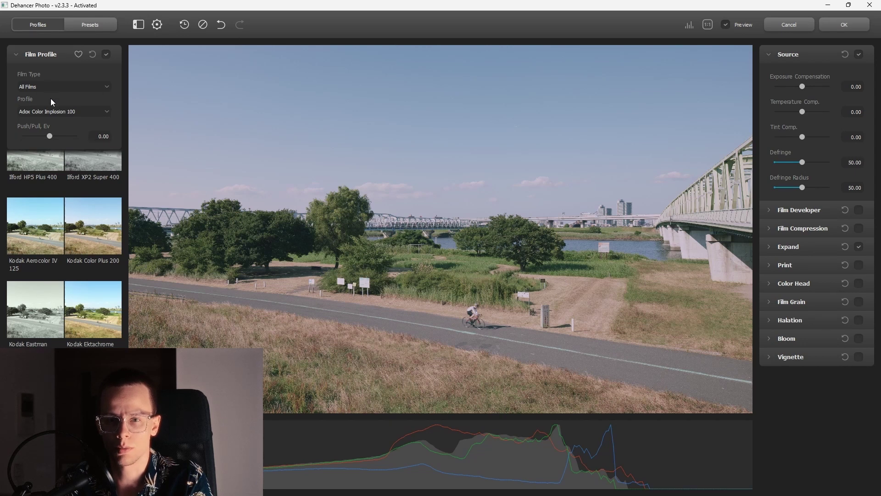
pyautogui.click(73, 111)
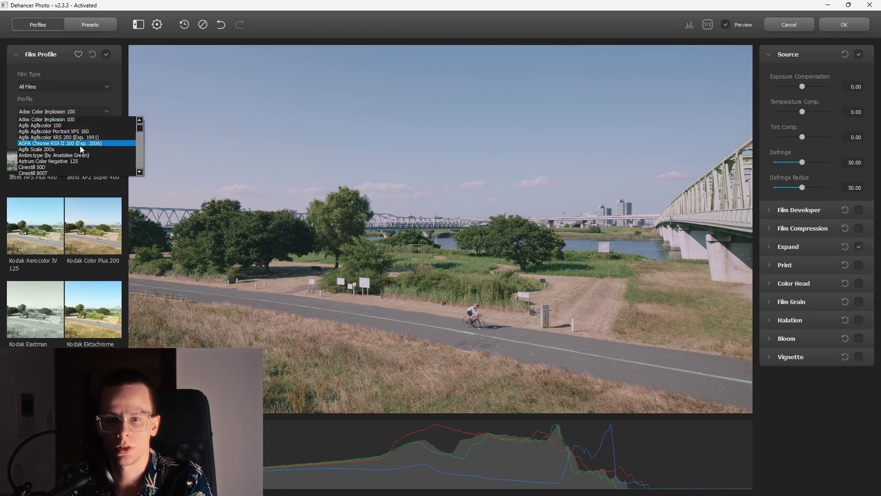
pyautogui.scroll(-8, 80, 149)
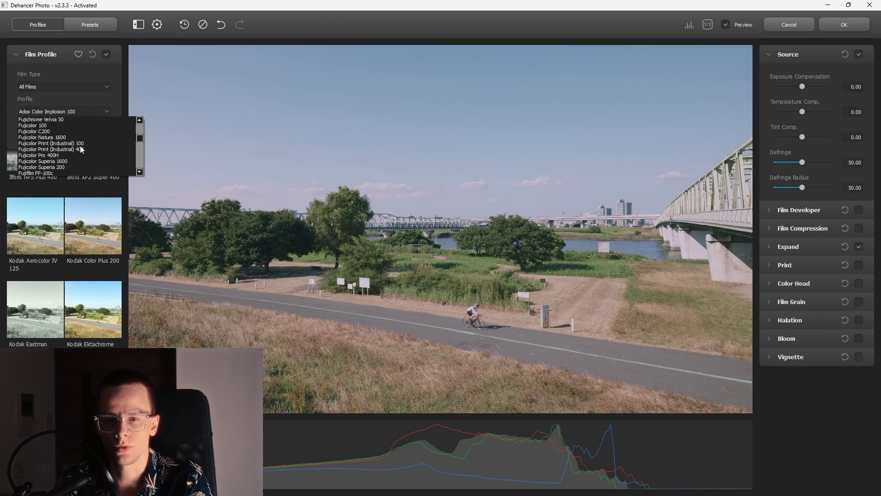
pyautogui.scroll(-1, 81, 149)
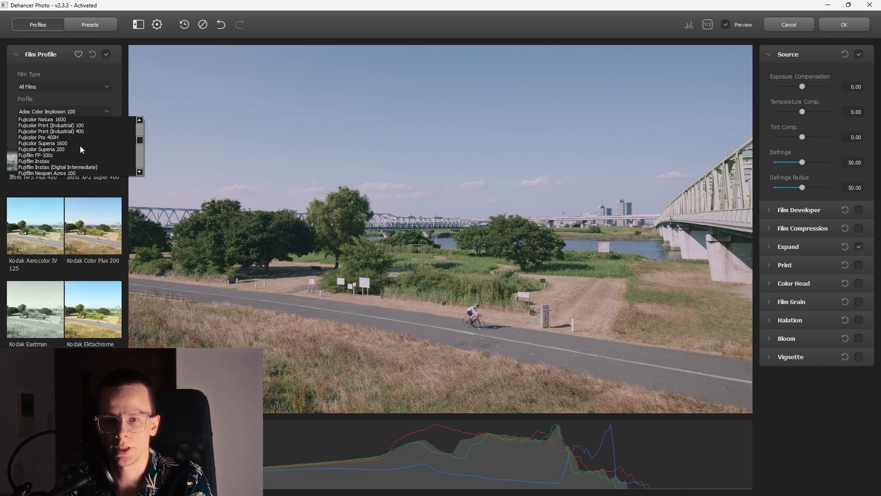
pyautogui.scroll(-3, 80, 145)
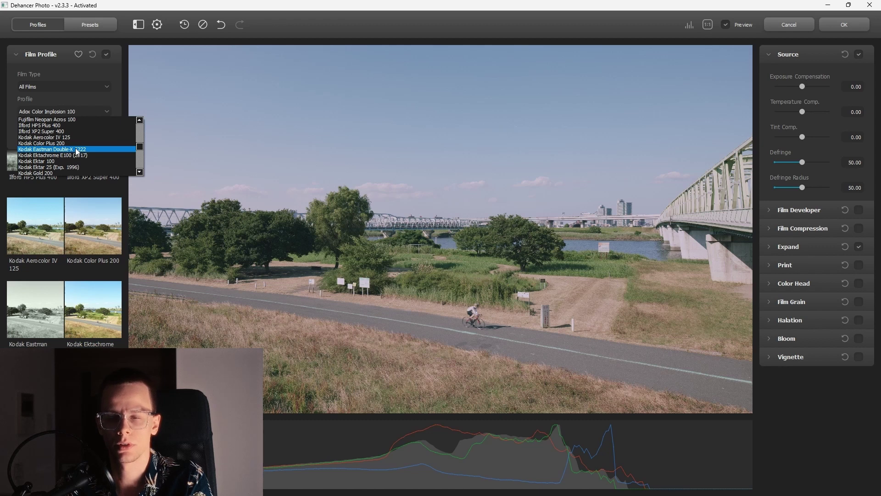
pyautogui.scroll(-4, 75, 149)
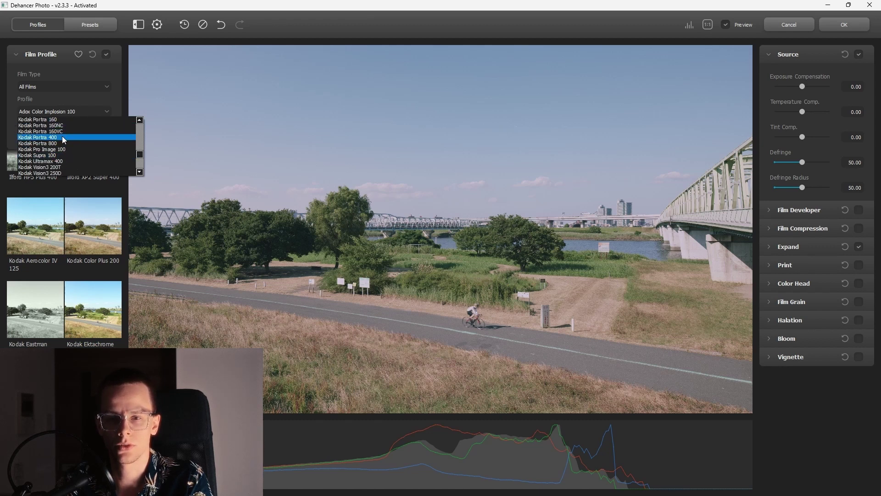
pyautogui.click(61, 137)
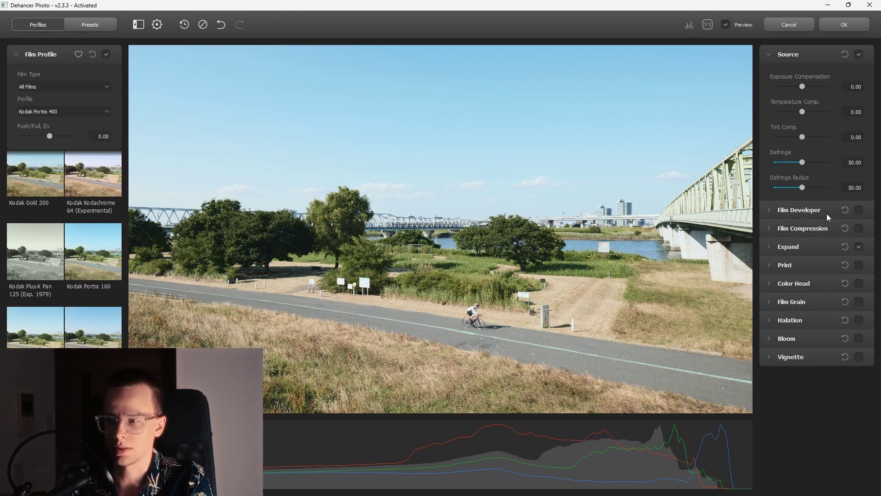
# Glance at the Film Developer settings, then minimize the Dehancer window
pyautogui.click(802, 211)
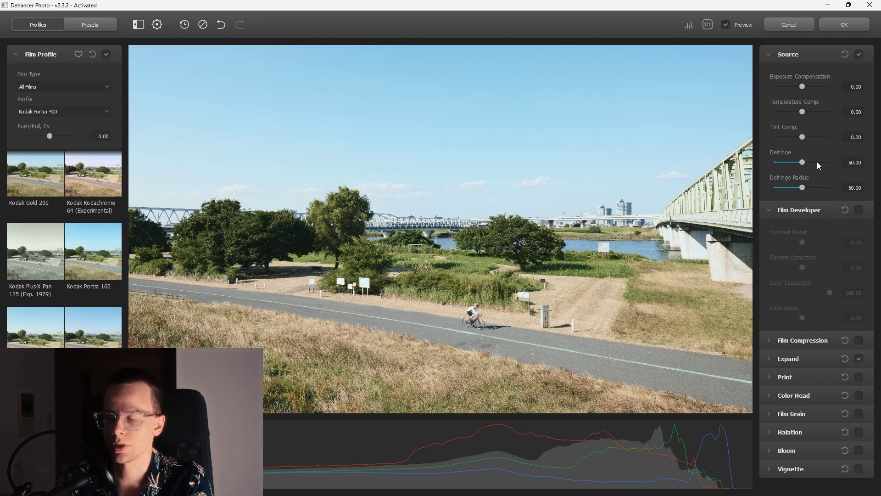
pyautogui.click(802, 212)
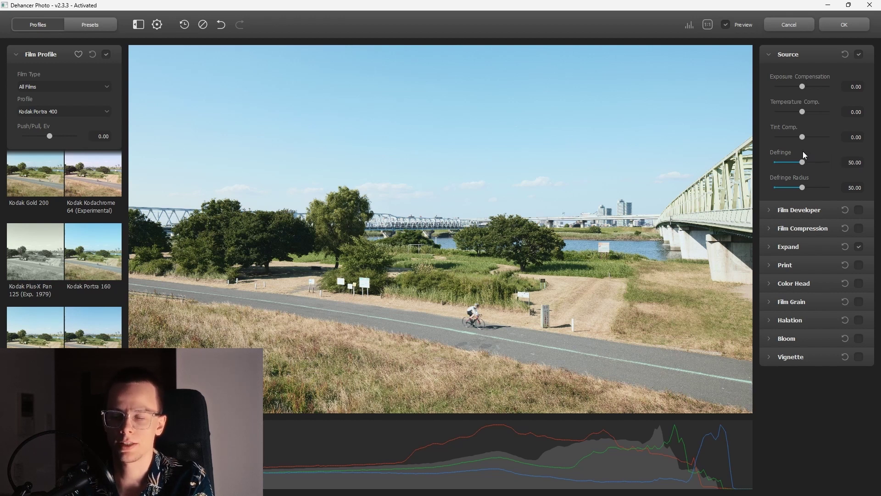
pyautogui.click(827, 6)
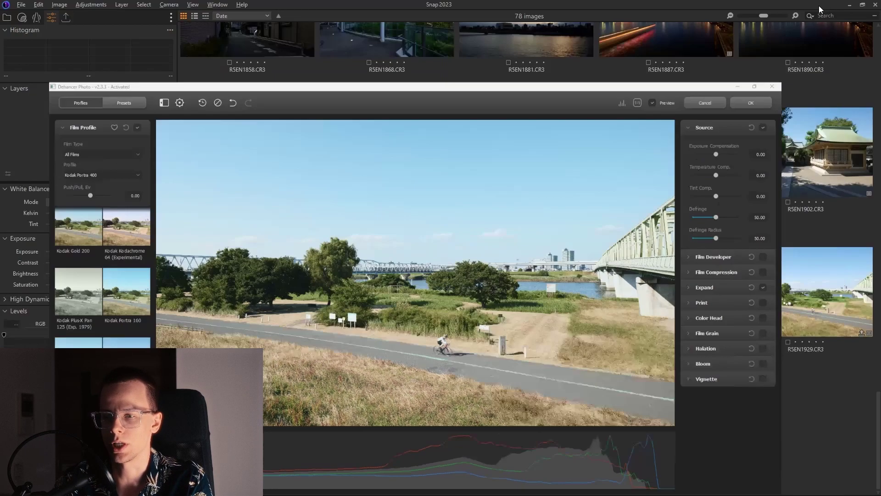
pyautogui.scroll(-10, 411, 276)
pyautogui.scroll(-10, 436, 268)
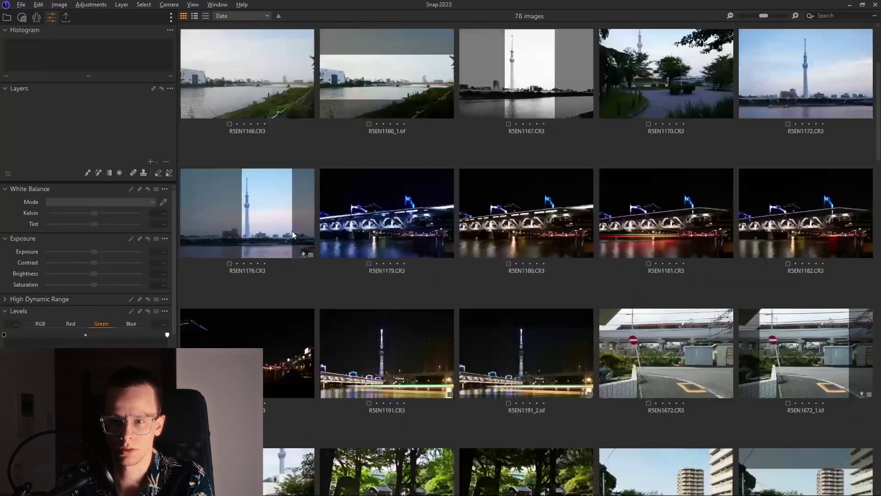
pyautogui.scroll(3, 292, 230)
pyautogui.doubleClick(409, 110)
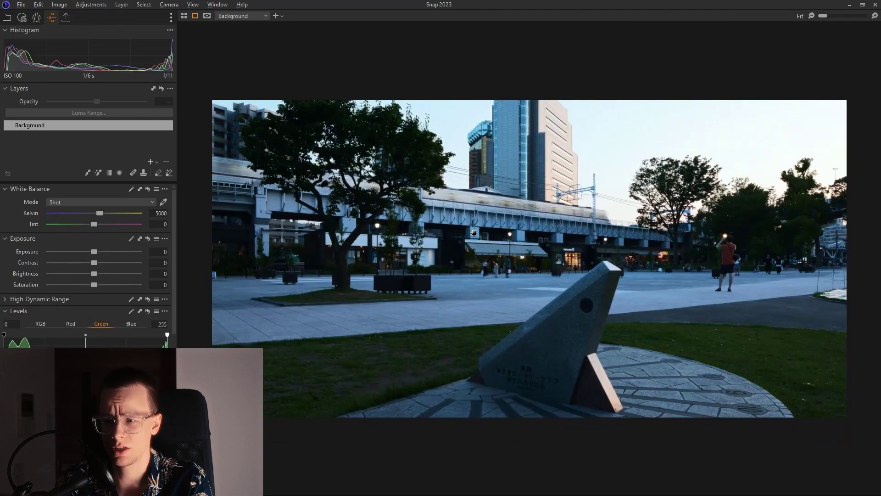
pyautogui.scroll(3, 615, 205)
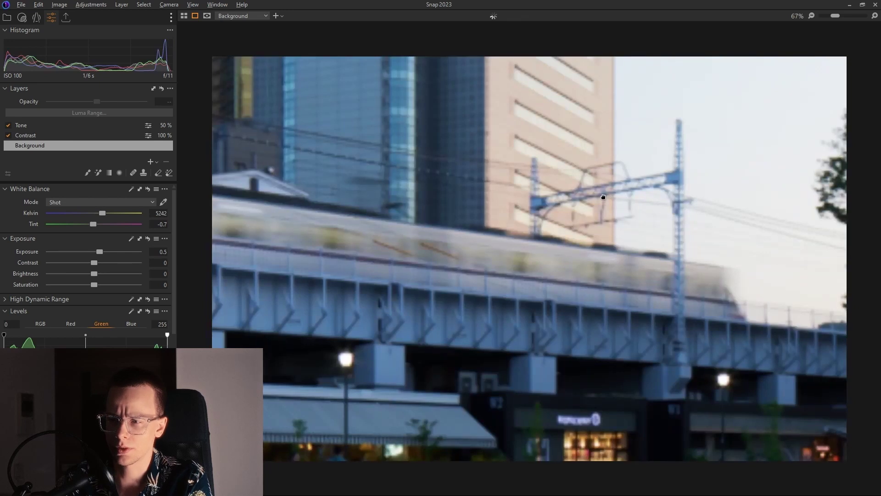
pyautogui.scroll(5, 616, 205)
pyautogui.scroll(-2, 601, 247)
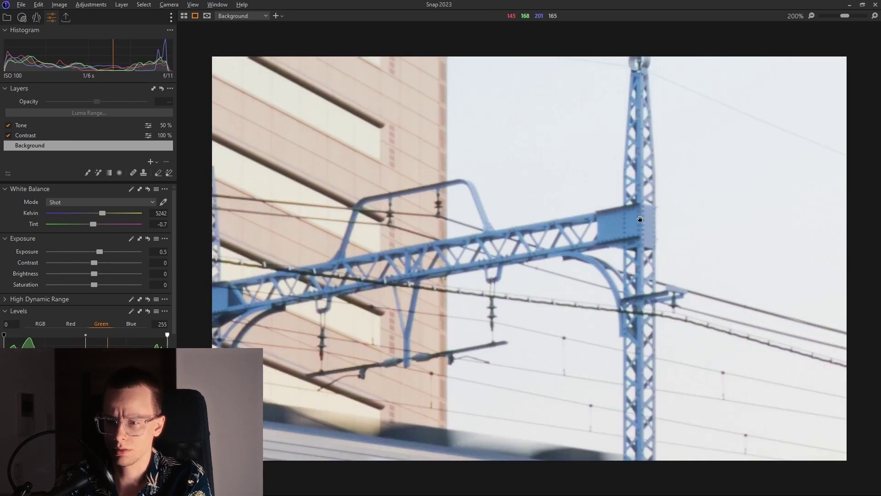
pyautogui.scroll(-2, 592, 257)
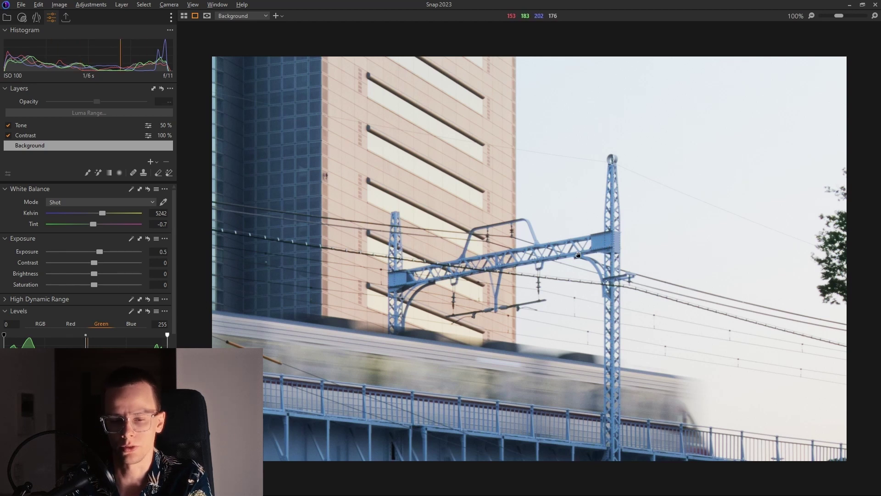
pyautogui.hotkey('ctrl', 'alt', 'v')
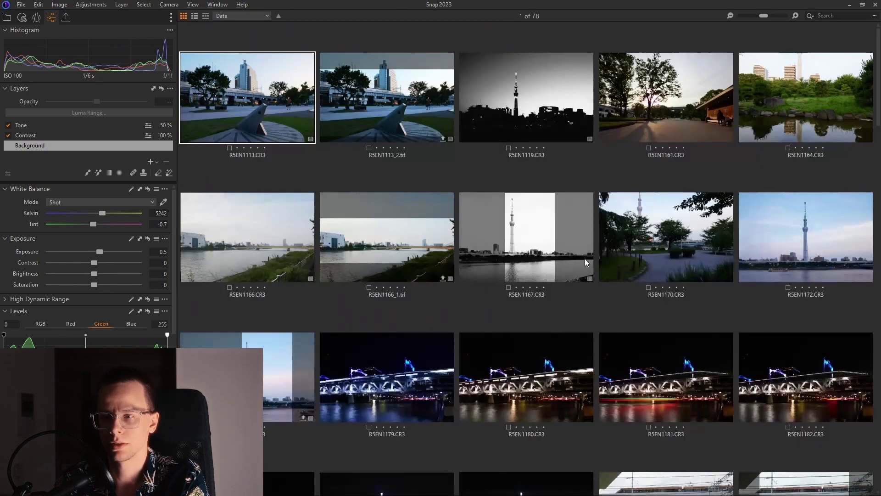
pyautogui.scroll(-10, 489, 425)
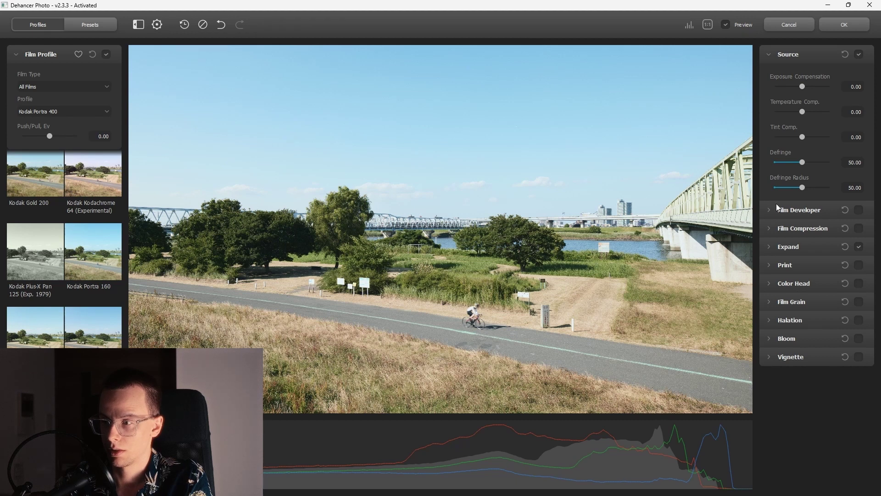
pyautogui.moveTo(802, 162); pyautogui.dragTo(762, 165)
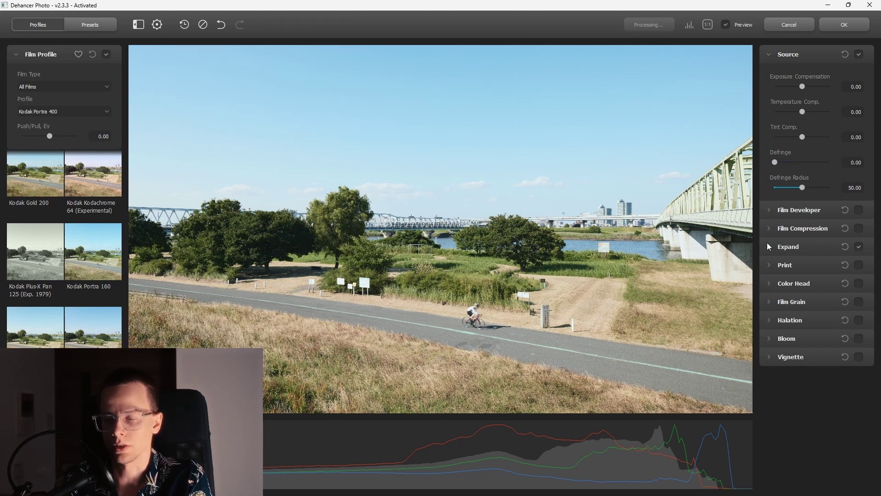
pyautogui.scroll(3, 677, 214)
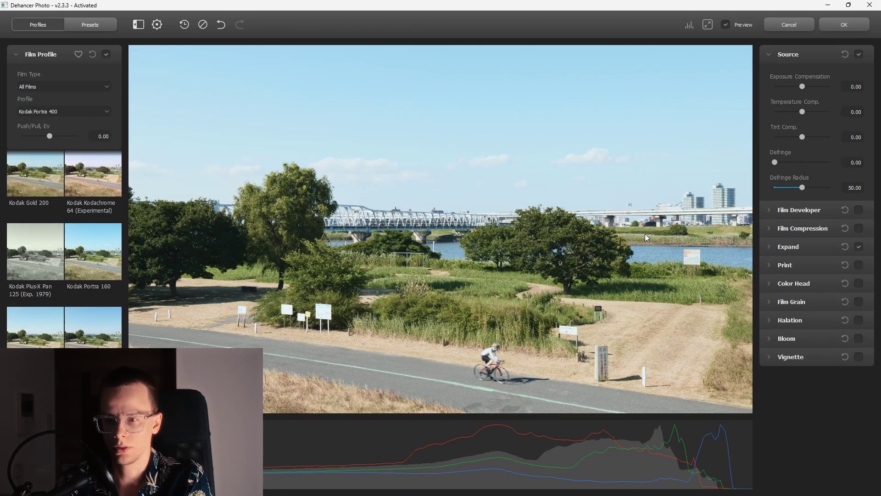
pyautogui.scroll(3, 430, 246)
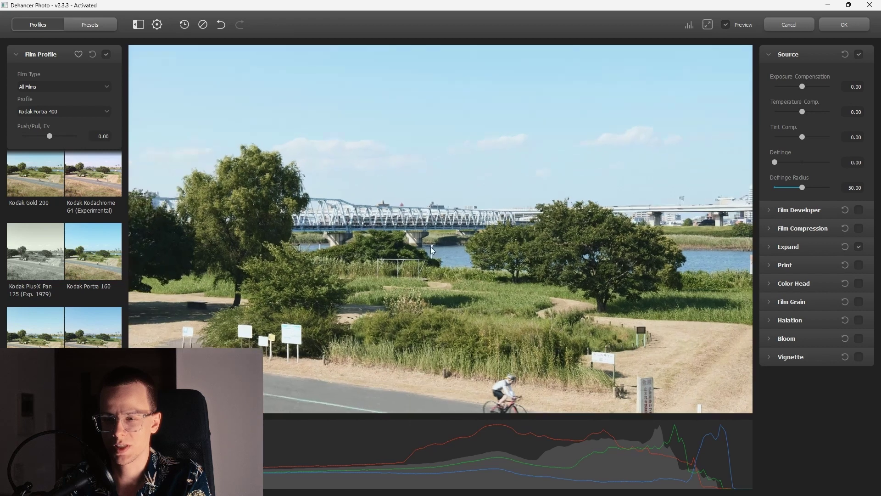
pyautogui.scroll(1, 414, 210)
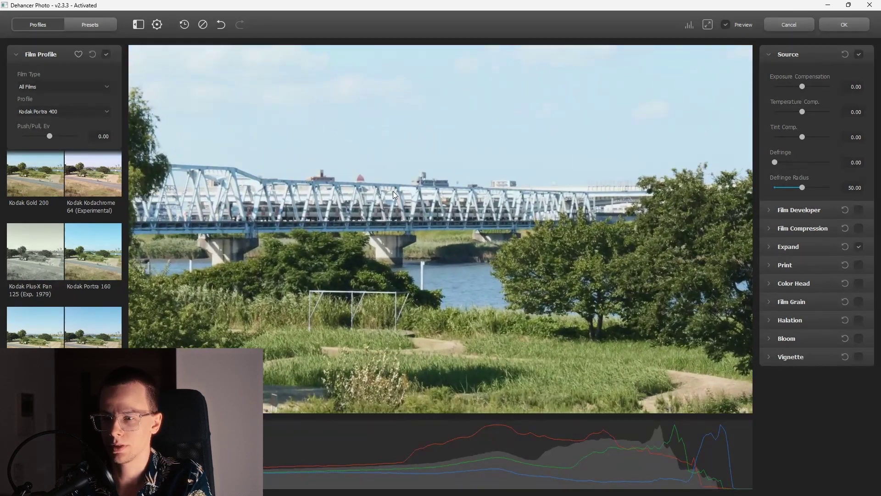
pyautogui.scroll(1, 398, 189)
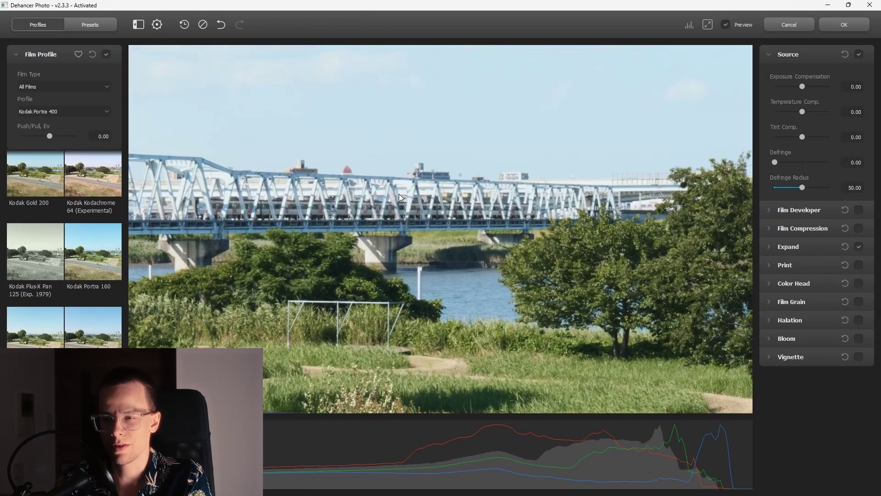
pyautogui.scroll(2, 396, 192)
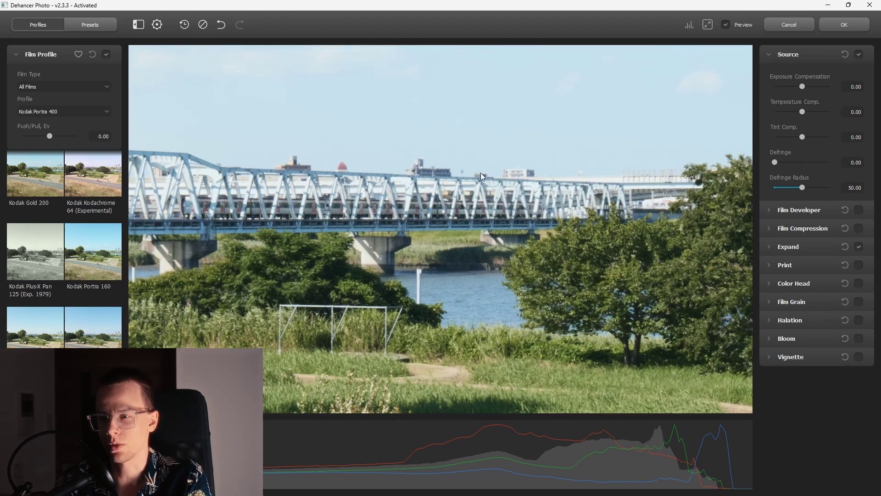
pyautogui.moveTo(387, 189); pyautogui.dragTo(442, 199)
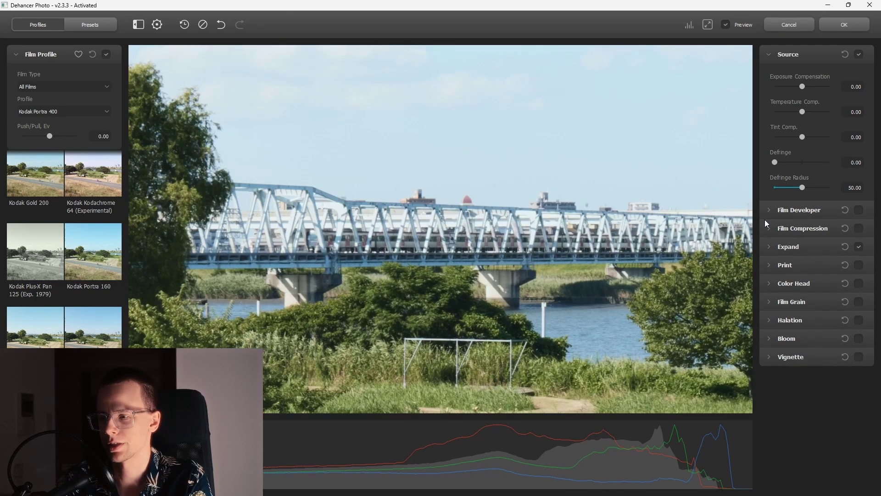
pyautogui.click(803, 210)
pyautogui.scroll(-4, 569, 243)
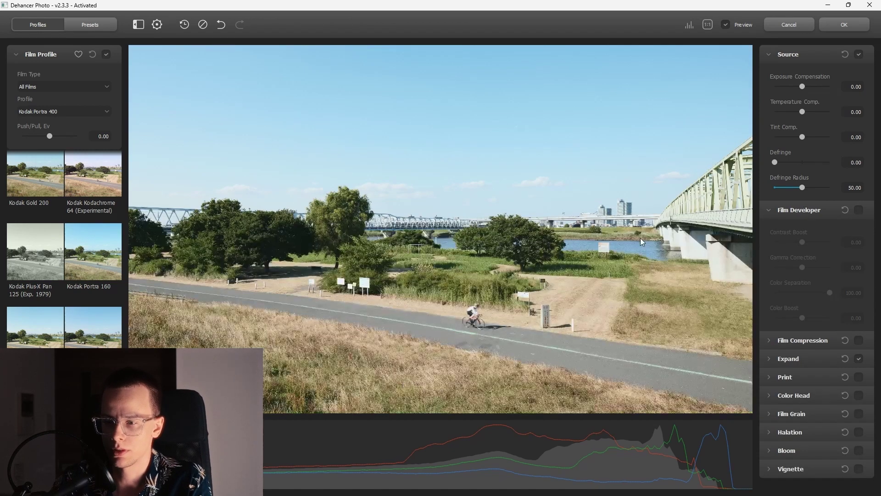
pyautogui.click(816, 211)
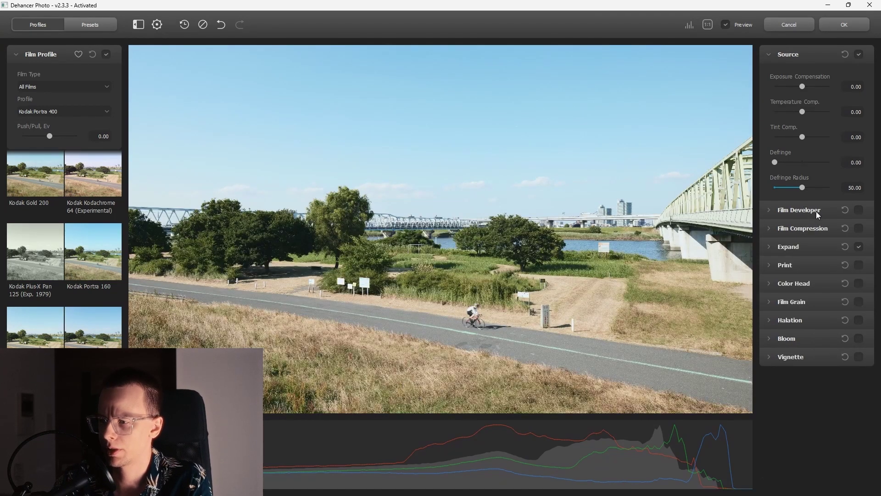
# Switch on Expand and set its Black Point to 3
pyautogui.click(812, 246)
pyautogui.click(858, 247)
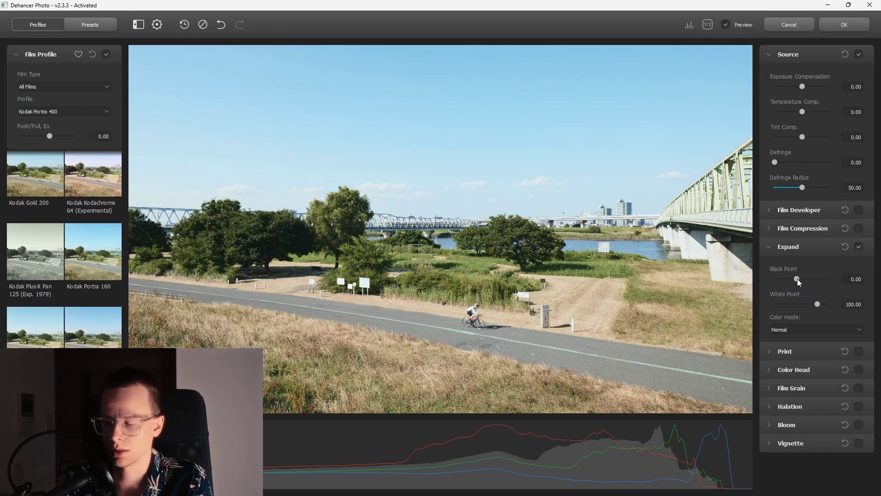
pyautogui.moveTo(796, 277); pyautogui.dragTo(797, 278)
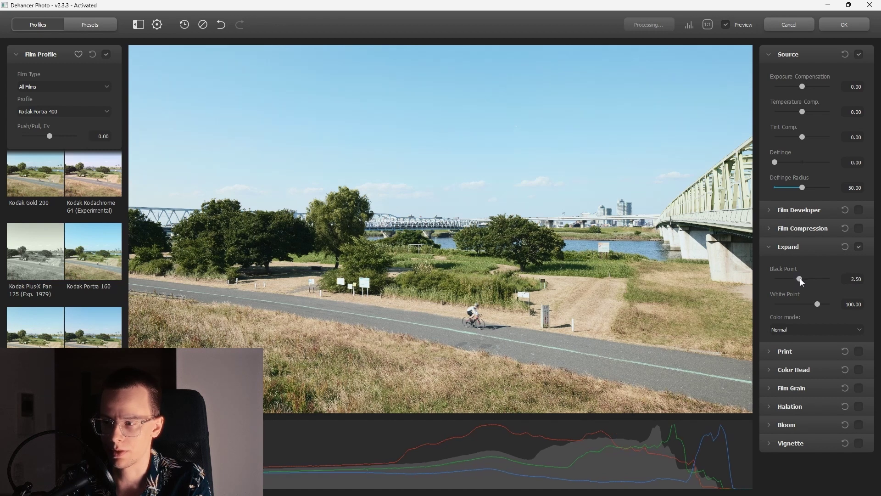
pyautogui.moveTo(800, 278); pyautogui.dragTo(801, 278)
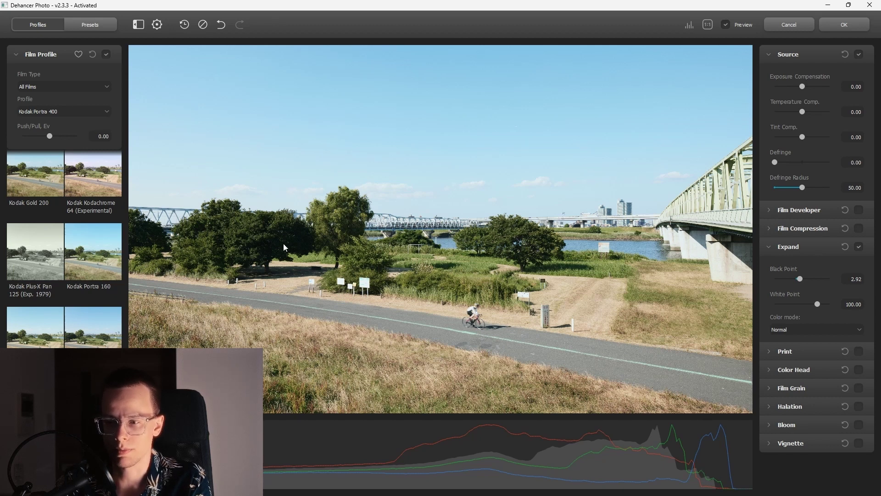
pyautogui.doubleClick(856, 279)
pyautogui.write('3')
pyautogui.press('Return')
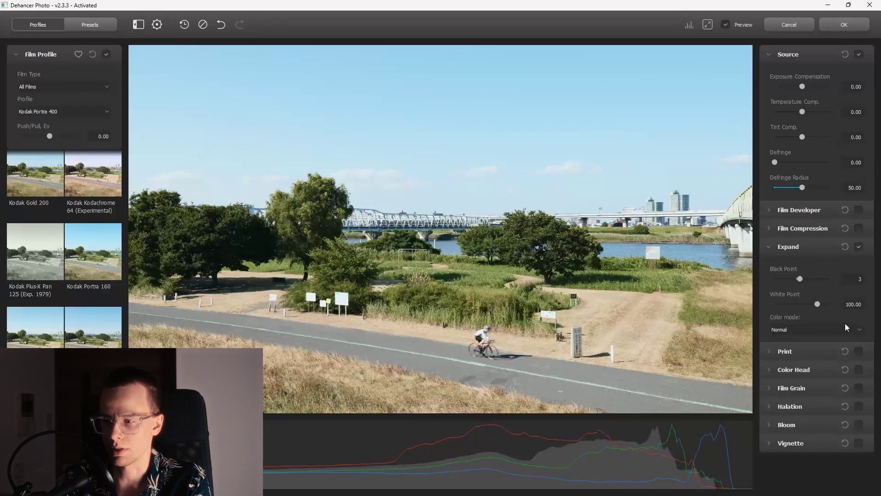
# Set the White Point to 94 and compare the photo with Expand off and on
pyautogui.moveTo(819, 303); pyautogui.dragTo(813, 304)
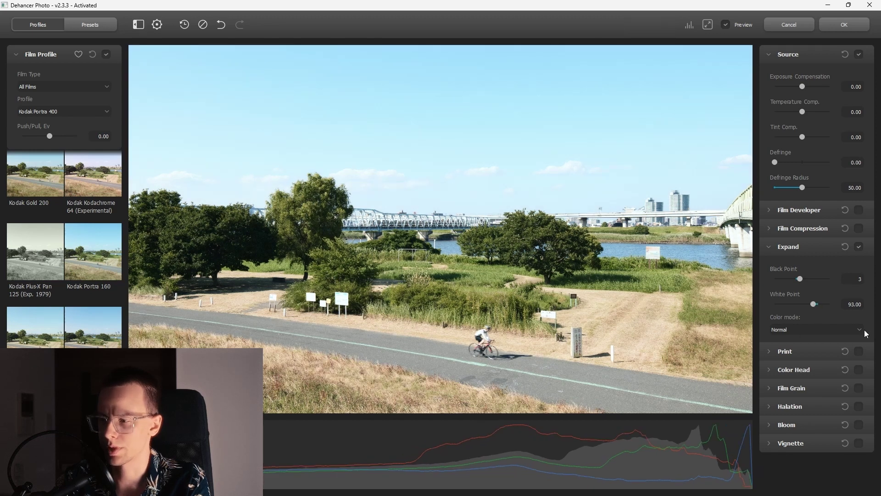
pyautogui.click(846, 306)
pyautogui.write('94')
pyautogui.press('Return')
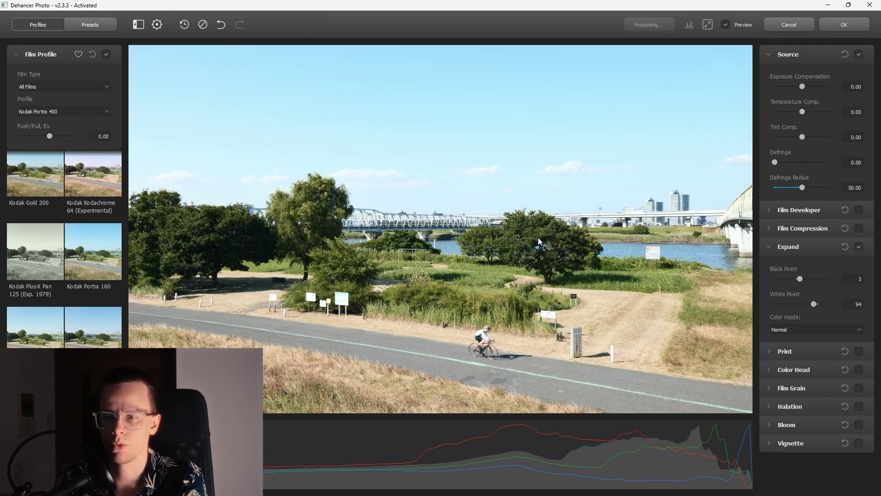
pyautogui.click(585, 232)
pyautogui.click(859, 247)
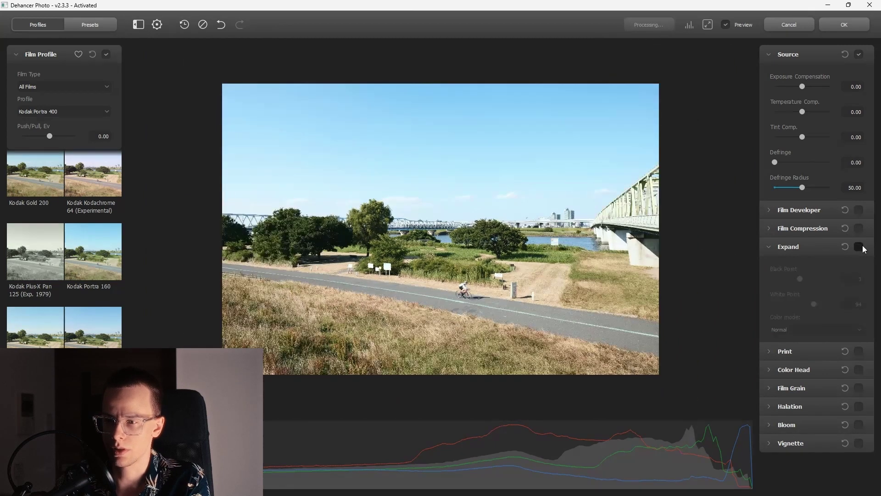
pyautogui.click(859, 247)
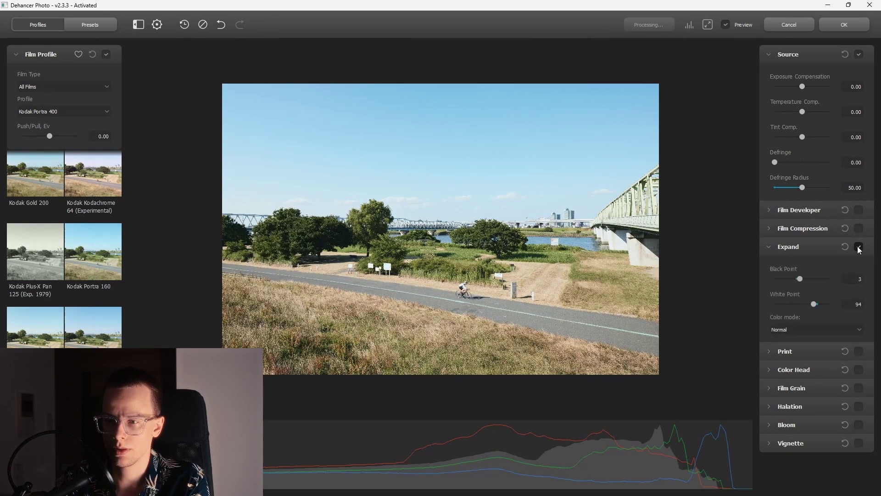
pyautogui.click(483, 234)
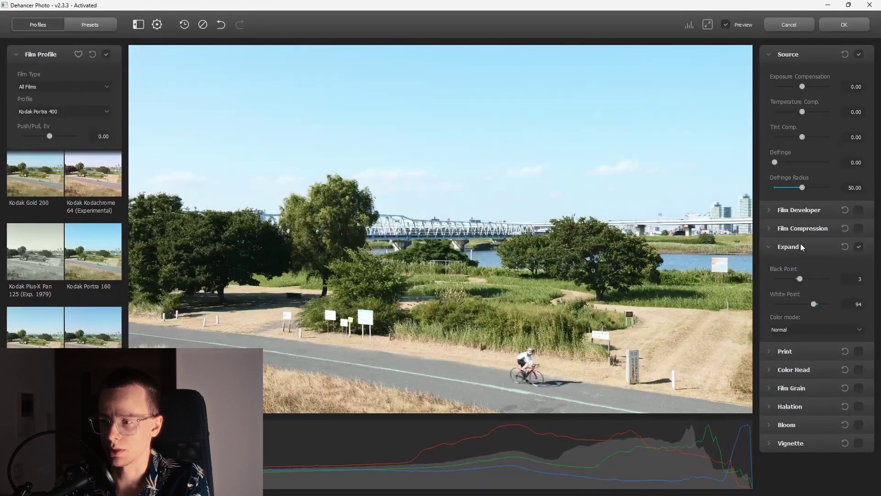
pyautogui.click(800, 247)
pyautogui.click(817, 210)
# Enable Film Developer with Contrast Boost 33.33 and Gamma Correction around 22.50
pyautogui.click(857, 209)
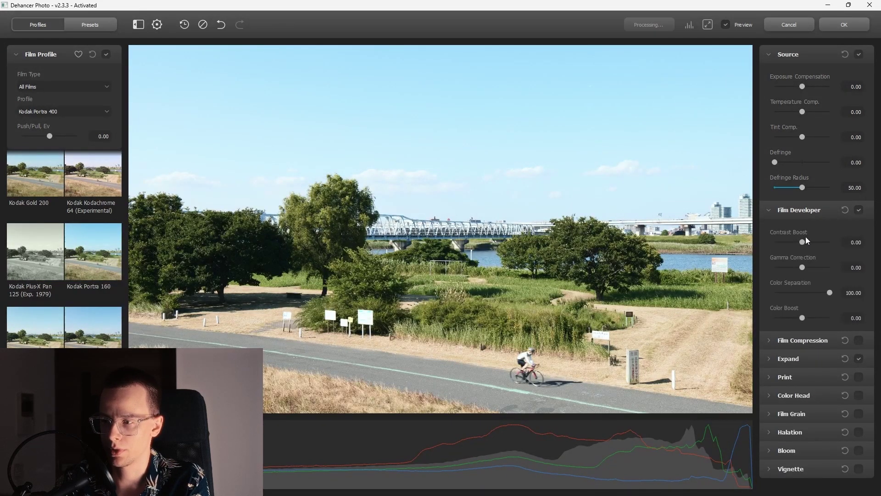
pyautogui.moveTo(803, 243); pyautogui.dragTo(811, 242)
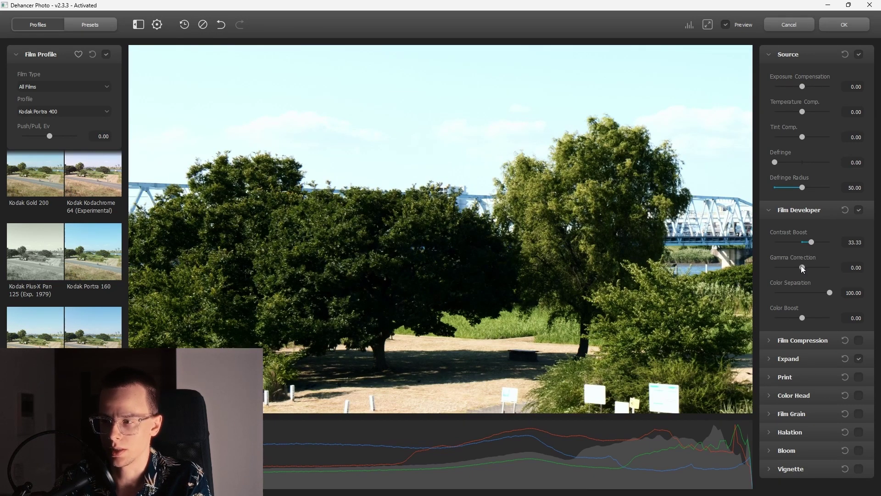
pyautogui.moveTo(802, 267); pyautogui.dragTo(809, 270)
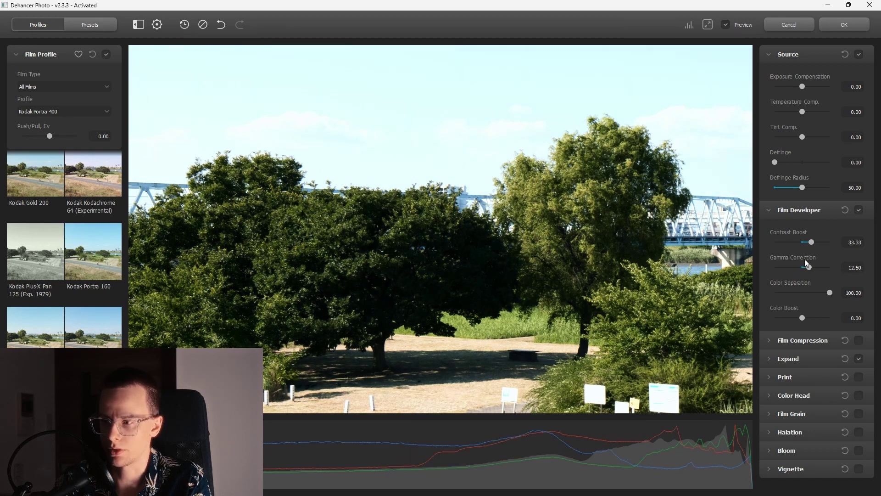
pyautogui.click(699, 267)
pyautogui.moveTo(808, 266); pyautogui.dragTo(811, 266)
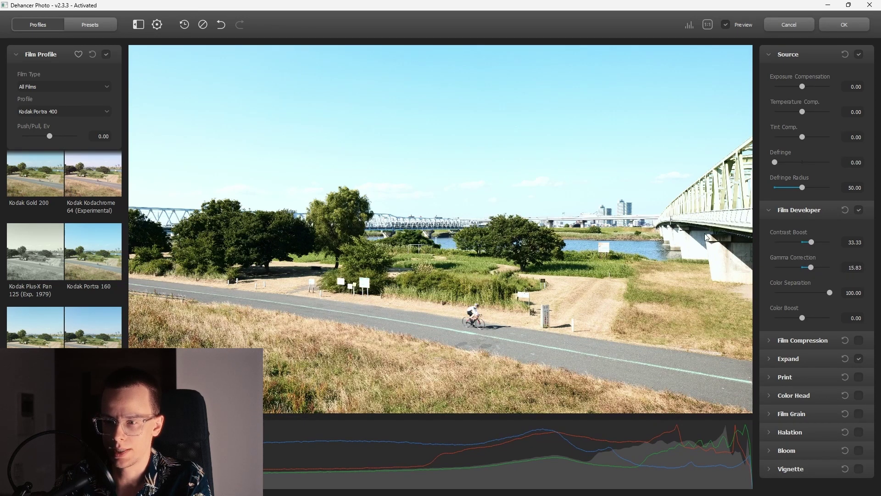
pyautogui.moveTo(810, 267); pyautogui.dragTo(816, 268)
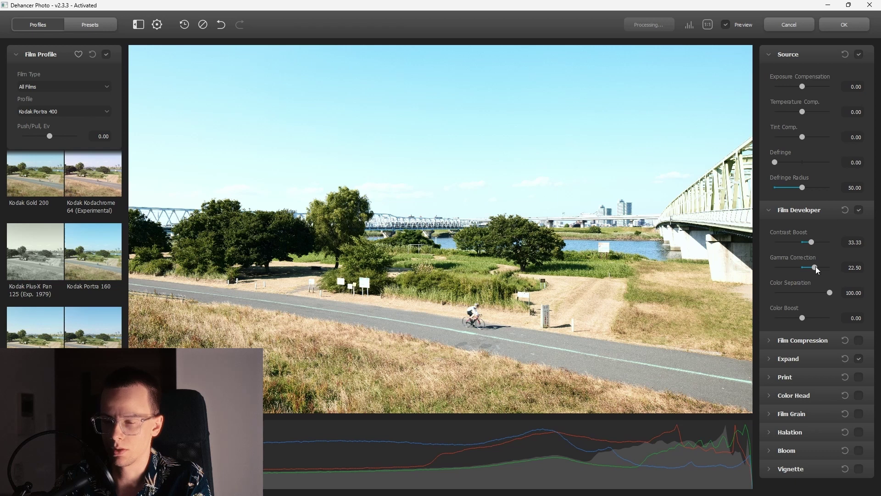
pyautogui.moveTo(817, 267); pyautogui.dragTo(812, 268)
# Zoom in to inspect the trees and the sky above the bridge
pyautogui.scroll(5, 583, 299)
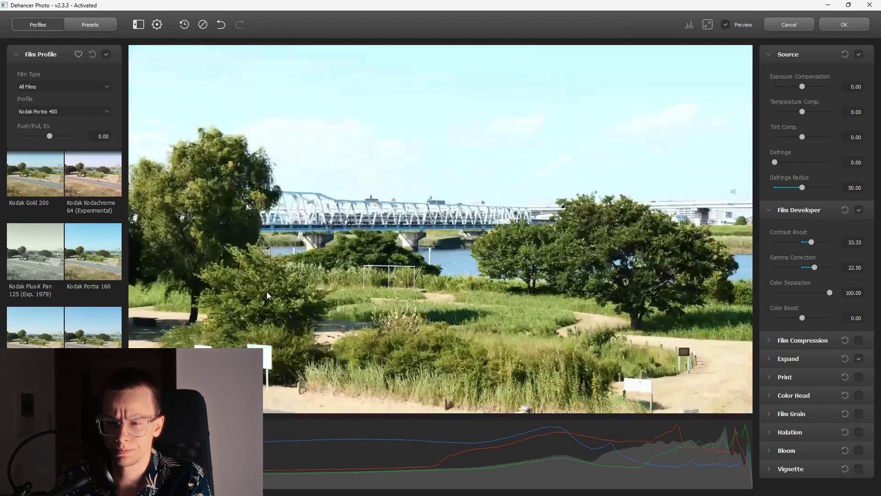
pyautogui.scroll(5, 571, 265)
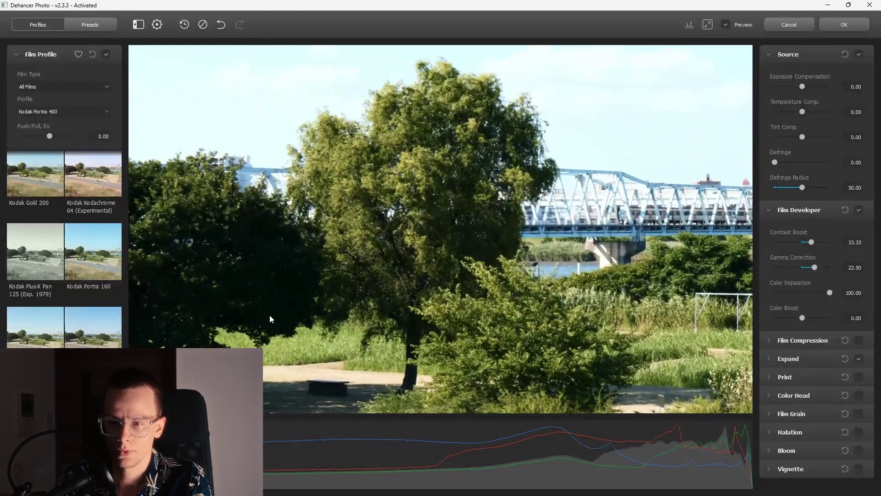
pyautogui.moveTo(269, 318); pyautogui.dragTo(401, 317)
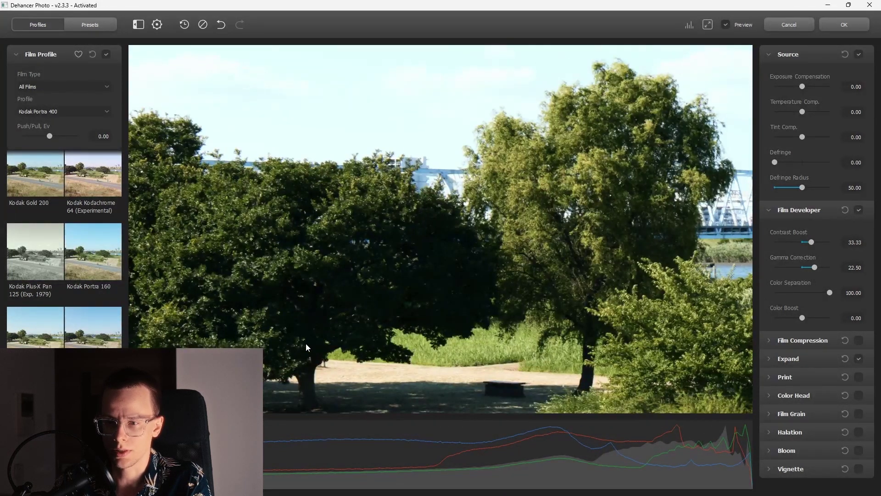
pyautogui.moveTo(555, 213); pyautogui.dragTo(448, 285)
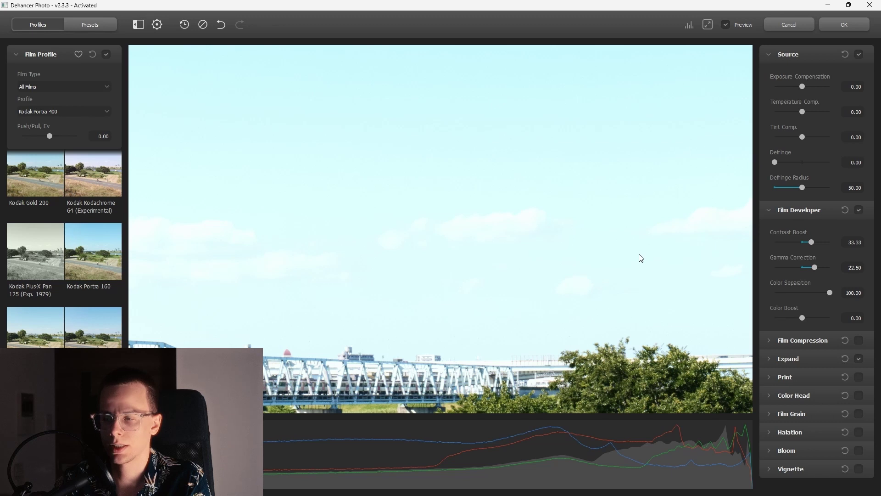
pyautogui.click(807, 341)
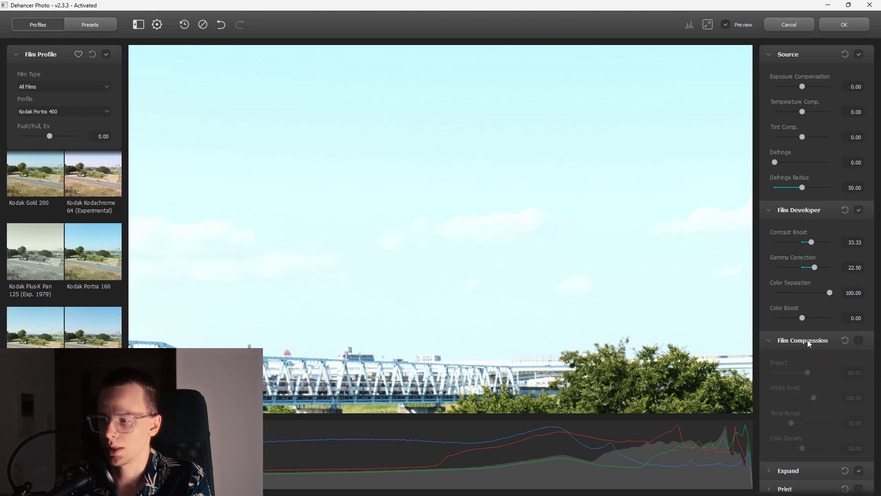
# Enable Film Compression, lower its Tonal Range, and compare it off and on
pyautogui.click(858, 341)
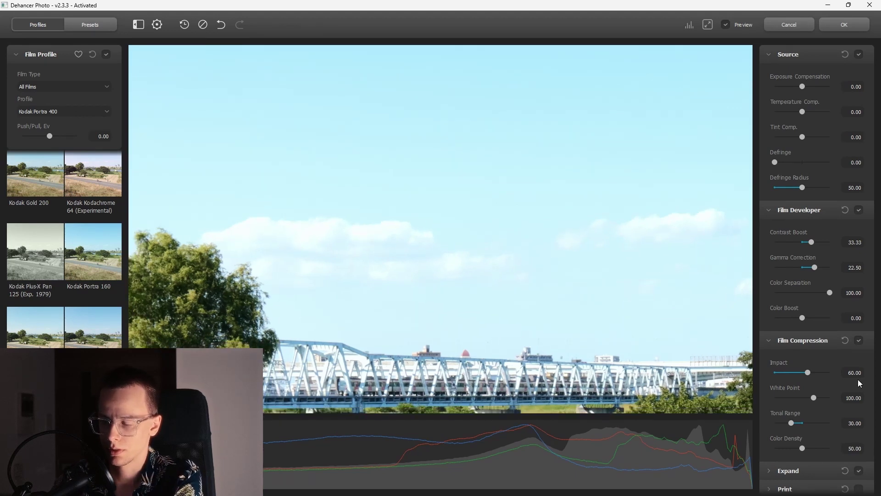
pyautogui.click(663, 338)
pyautogui.click(858, 341)
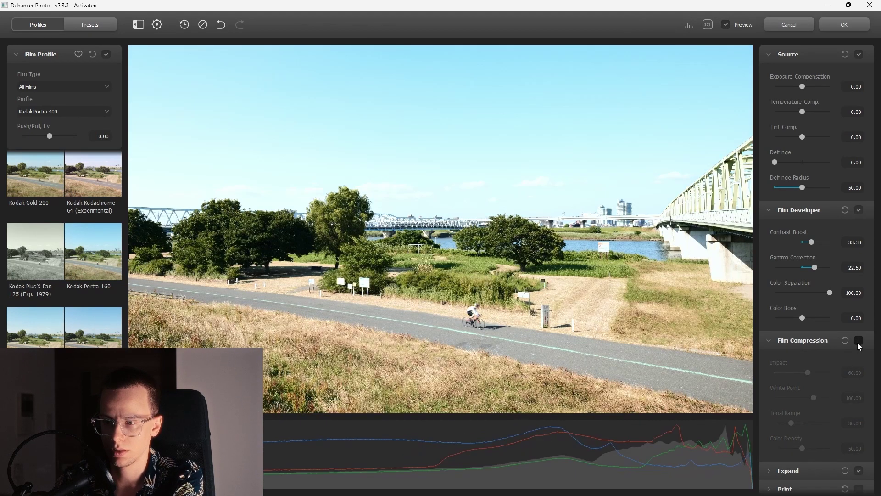
pyautogui.click(858, 341)
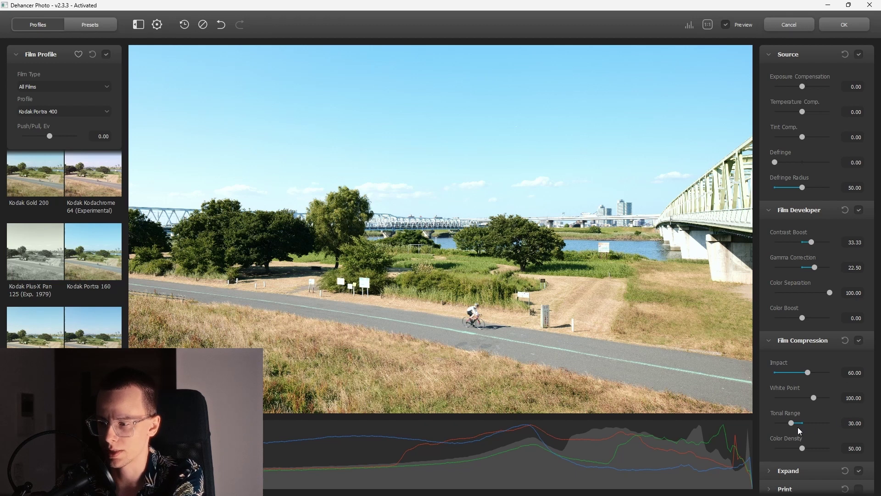
pyautogui.moveTo(792, 423); pyautogui.dragTo(784, 426)
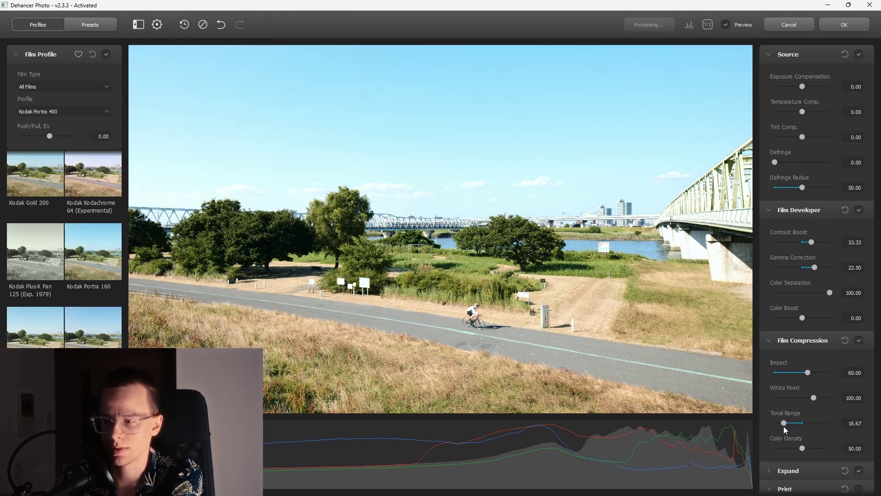
pyautogui.click(858, 340)
pyautogui.click(859, 341)
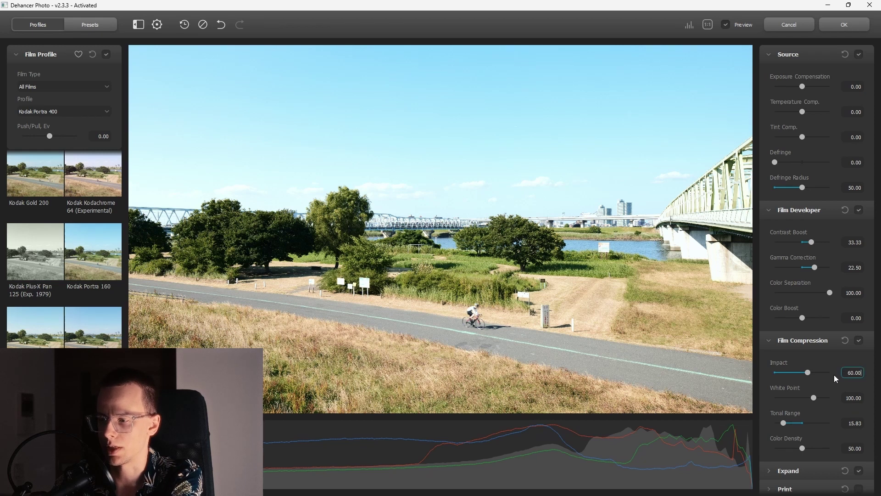
# Set Film Compression Impact to 20, compare off and on, then zoom to 1:1
pyautogui.write('20')
pyautogui.press('Return')
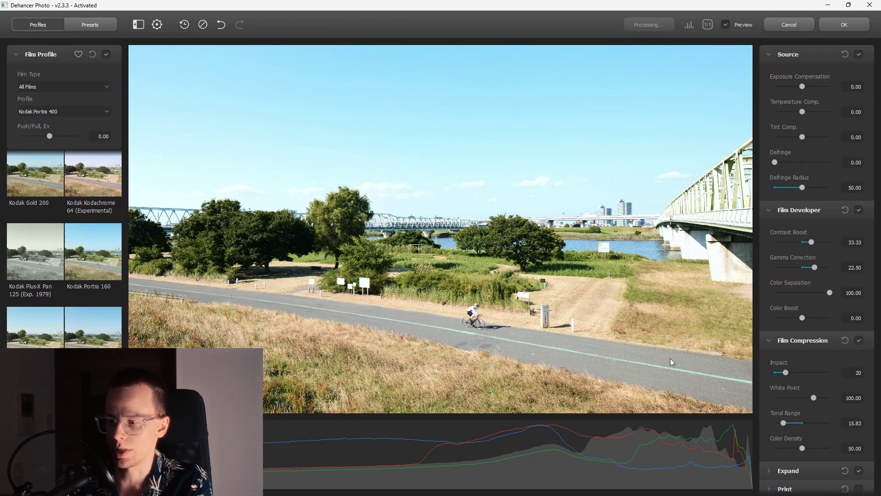
pyautogui.click(858, 343)
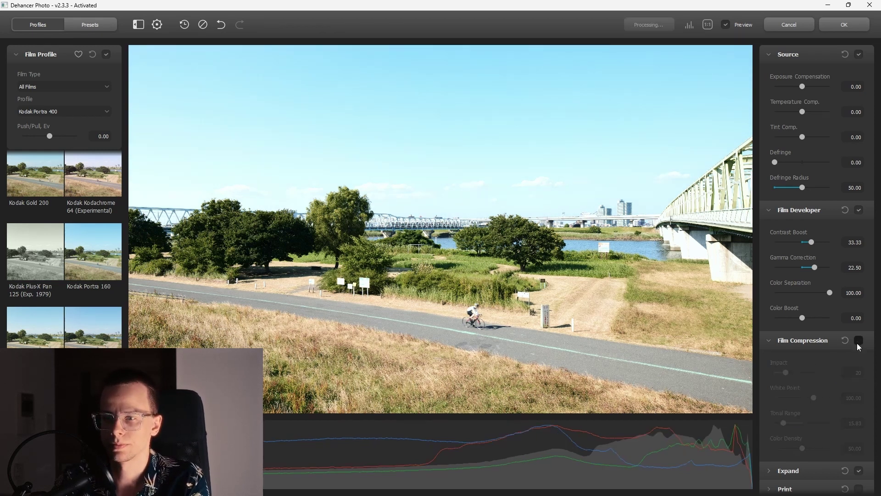
pyautogui.click(857, 342)
pyautogui.click(363, 178)
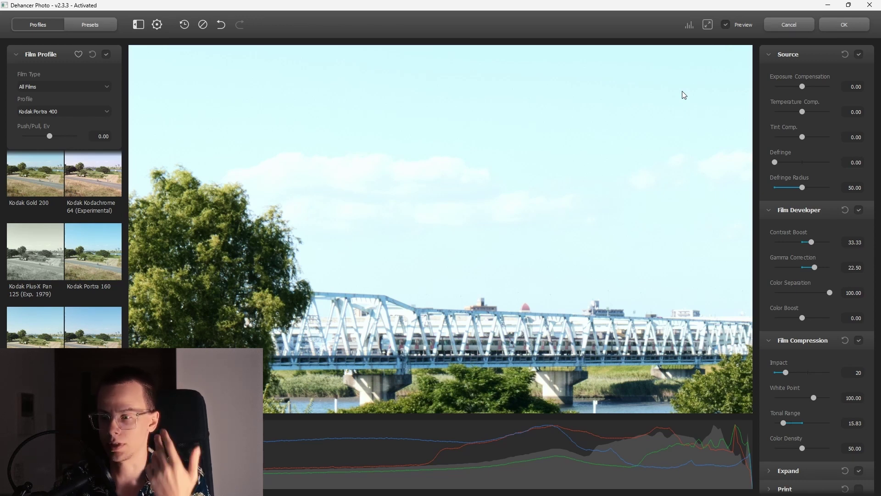
# Zoom to 1:1 on the distant bridge to inspect detail
pyautogui.click(707, 24)
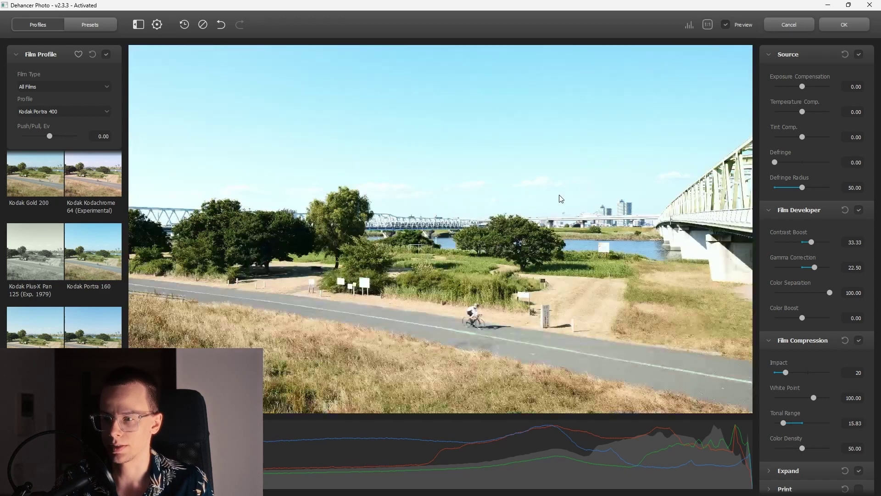
pyautogui.scroll(2, 412, 237)
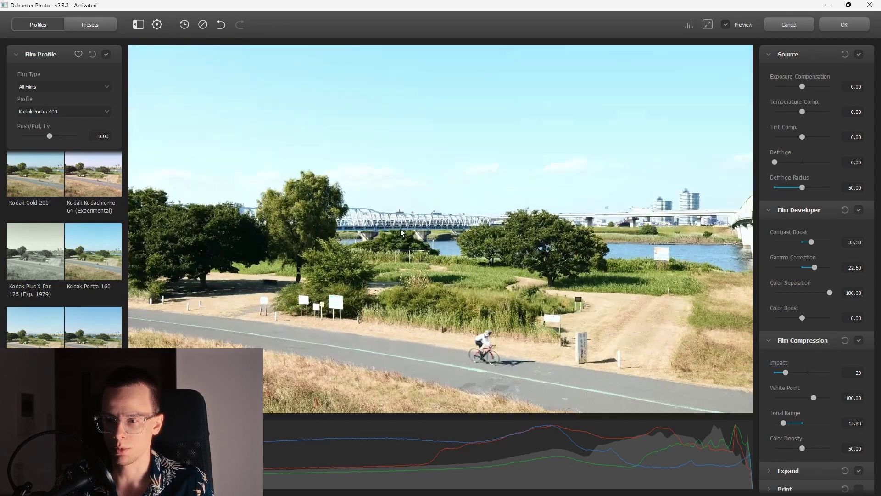
pyautogui.scroll(-3, 400, 233)
pyautogui.scroll(2, 438, 219)
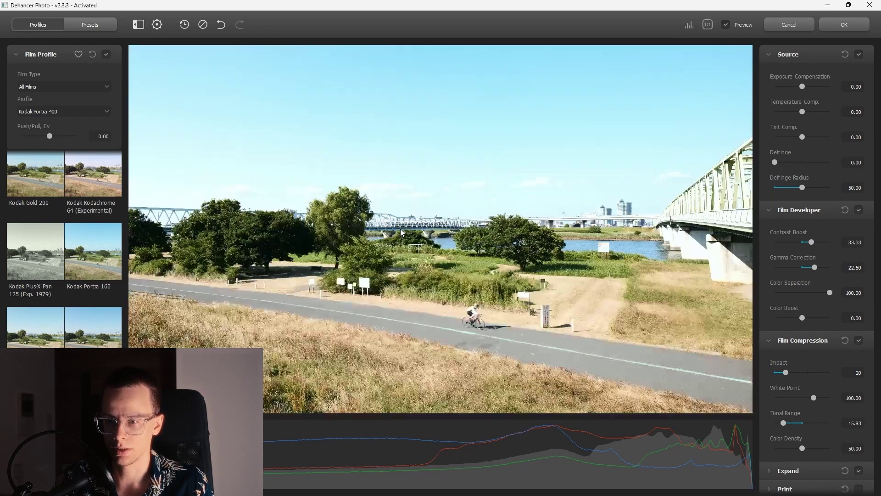
pyautogui.click(709, 26)
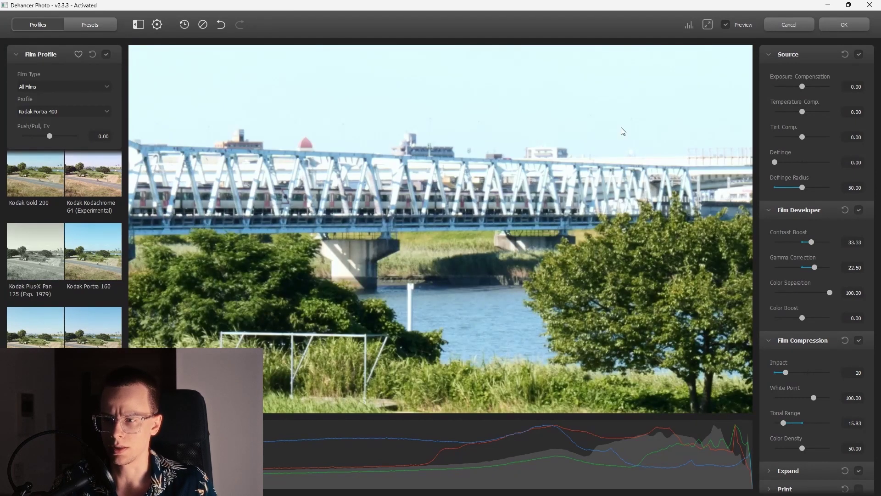
pyautogui.scroll(-3, 502, 225)
pyautogui.scroll(3, 564, 189)
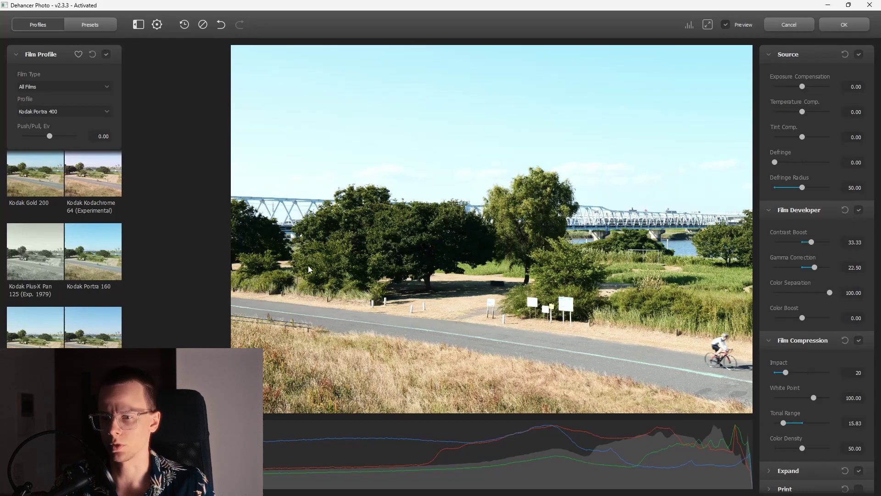
pyautogui.scroll(2, 273, 238)
pyautogui.scroll(2, 665, 286)
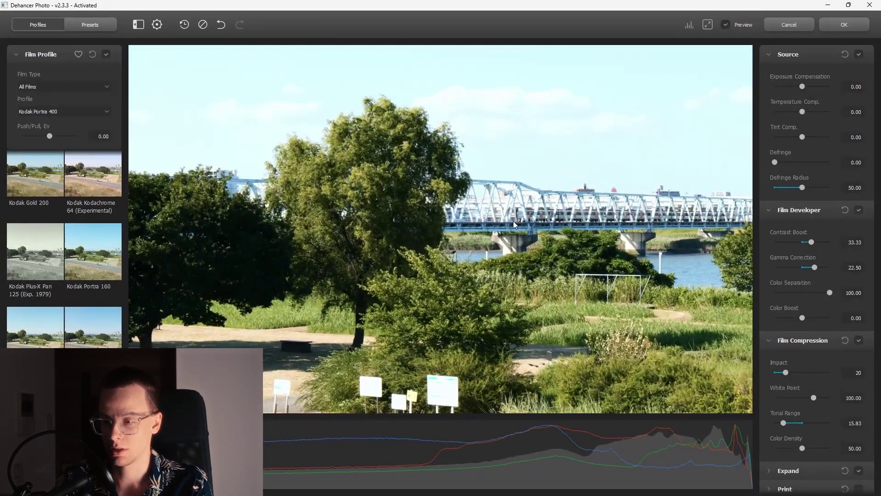
pyautogui.scroll(-5, 514, 225)
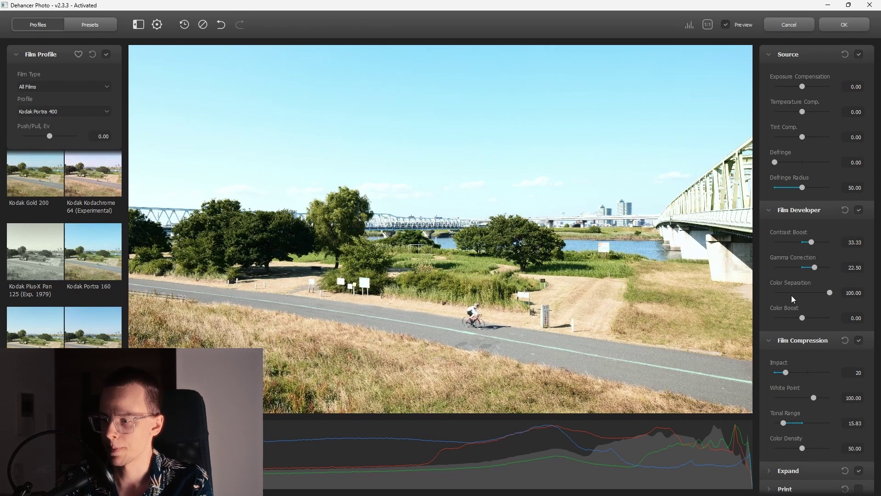
pyautogui.scroll(5, 395, 193)
pyautogui.scroll(3, 394, 216)
pyautogui.scroll(2, 551, 288)
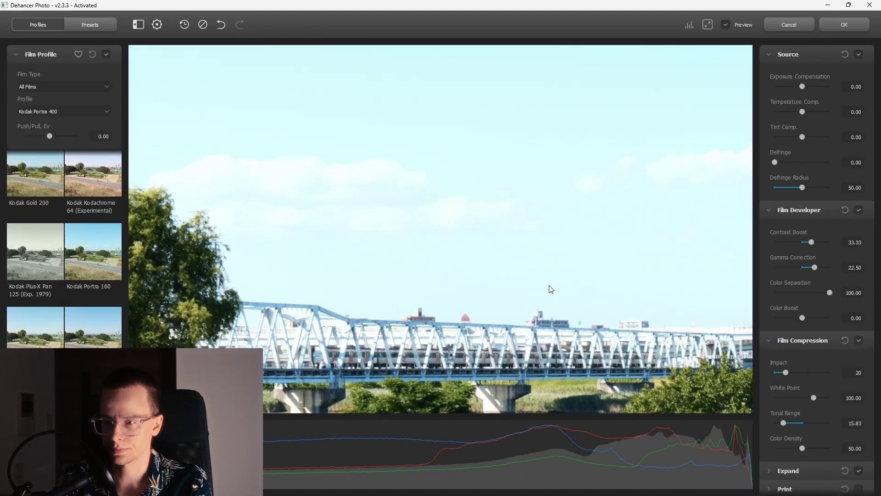
# Compare Film Compression off and on, then raise Impact to 27.50
pyautogui.click(859, 341)
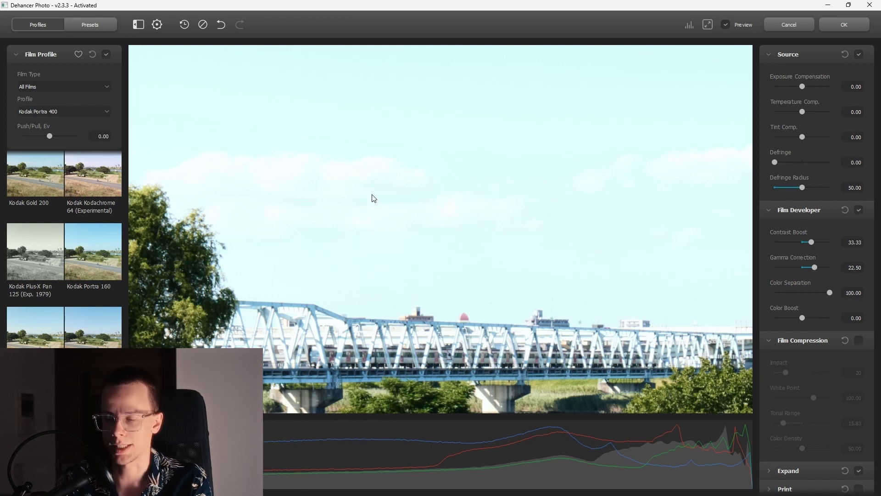
pyautogui.click(860, 340)
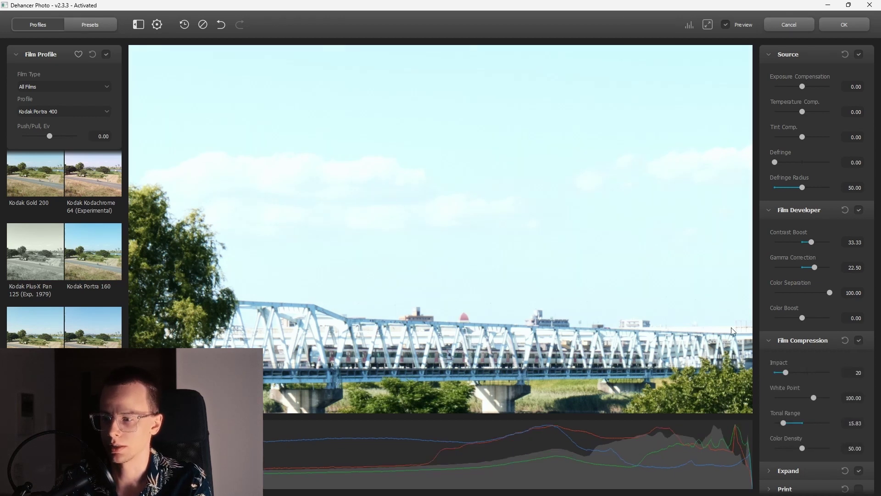
pyautogui.moveTo(786, 373); pyautogui.dragTo(790, 372)
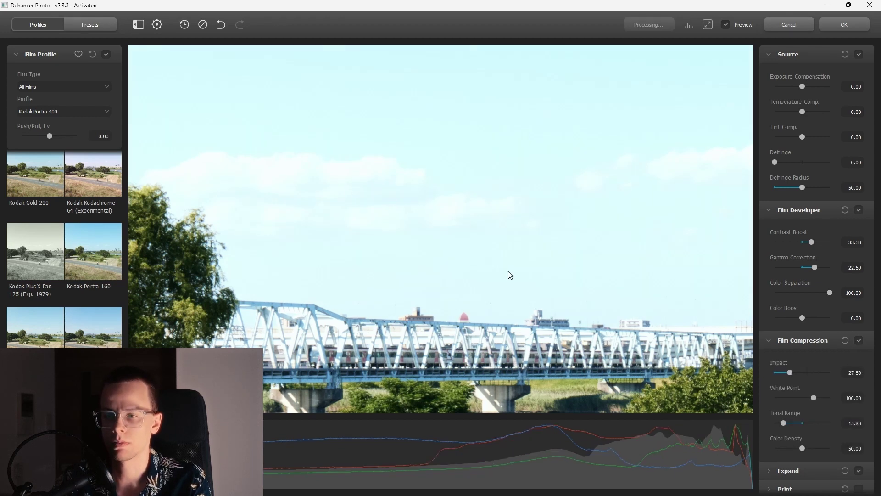
pyautogui.click(507, 197)
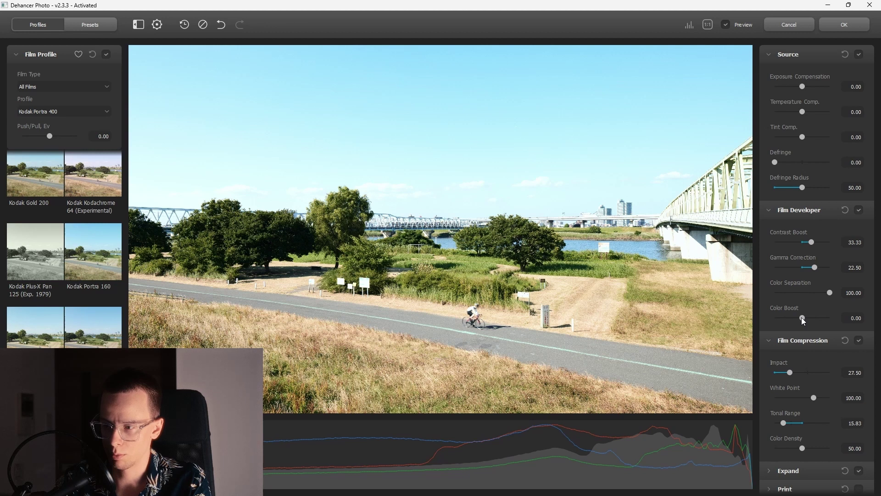
# Set Film Developer's Color Boost to 30, then collapse Film Compression and Film Developer
pyautogui.moveTo(803, 320); pyautogui.dragTo(811, 318)
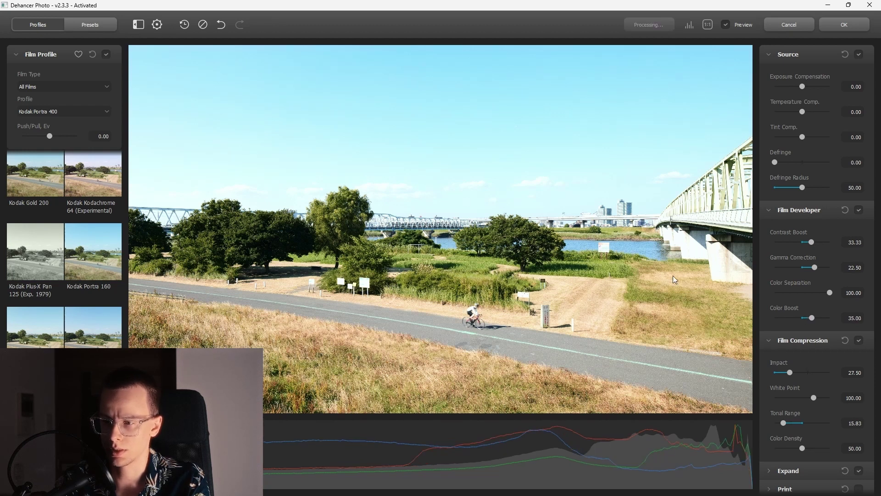
pyautogui.click(384, 378)
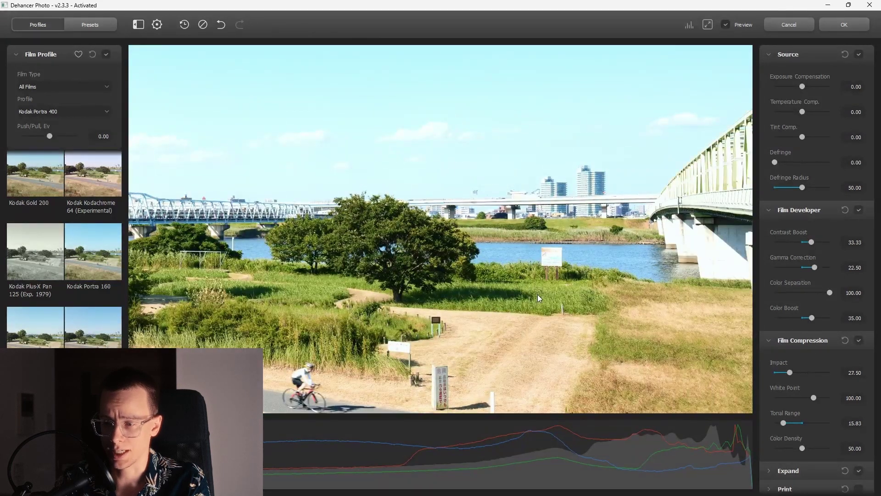
pyautogui.moveTo(578, 316); pyautogui.dragTo(502, 287)
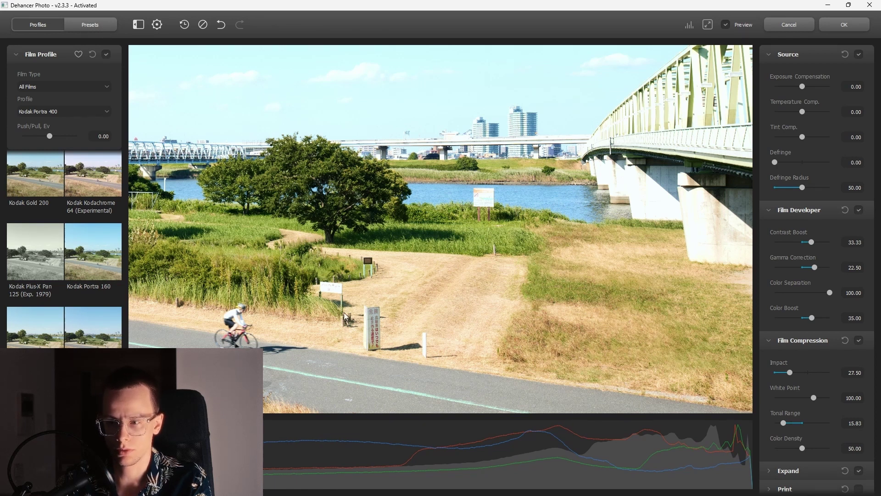
pyautogui.doubleClick(845, 317)
pyautogui.write('30')
pyautogui.press('Return')
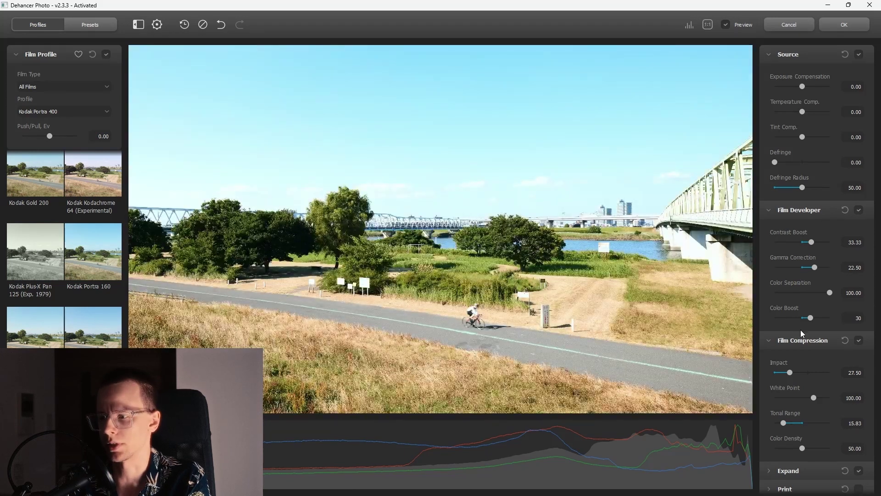
pyautogui.click(802, 340)
pyautogui.click(798, 210)
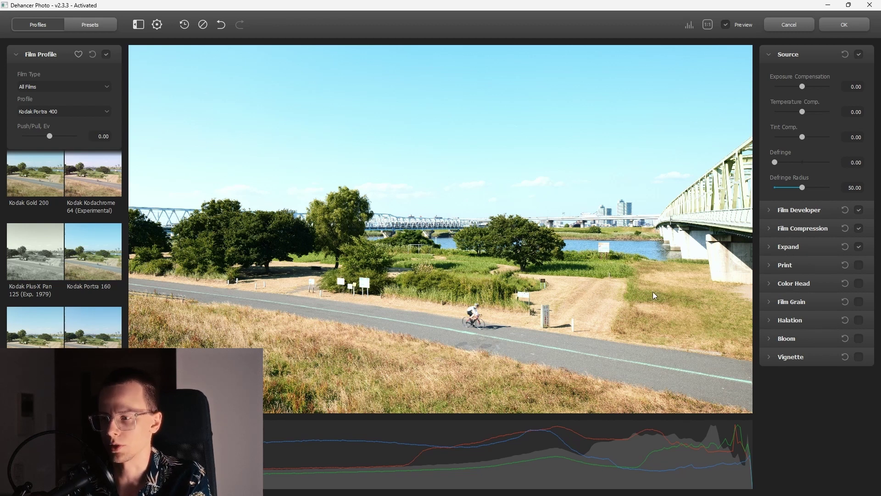
# Turn on Halation, preview its mask, and raise Impact to 100
pyautogui.press('z')
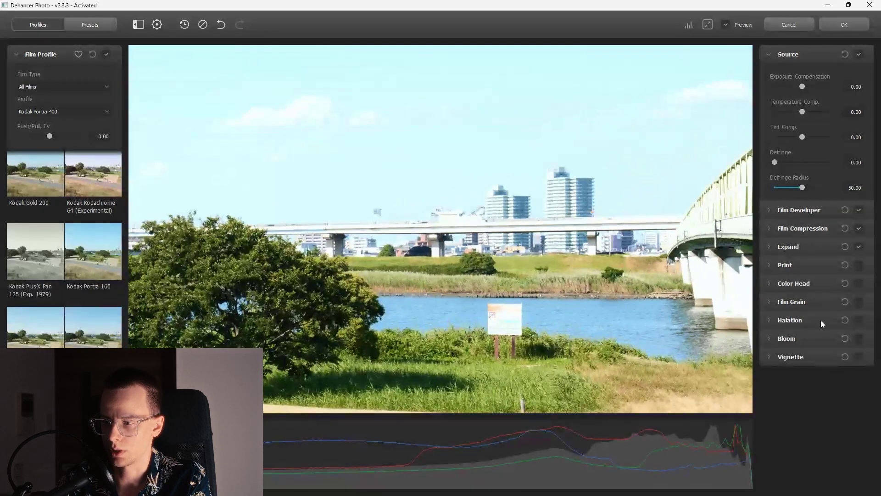
pyautogui.click(790, 320)
pyautogui.click(858, 321)
pyautogui.scroll(-2, 858, 324)
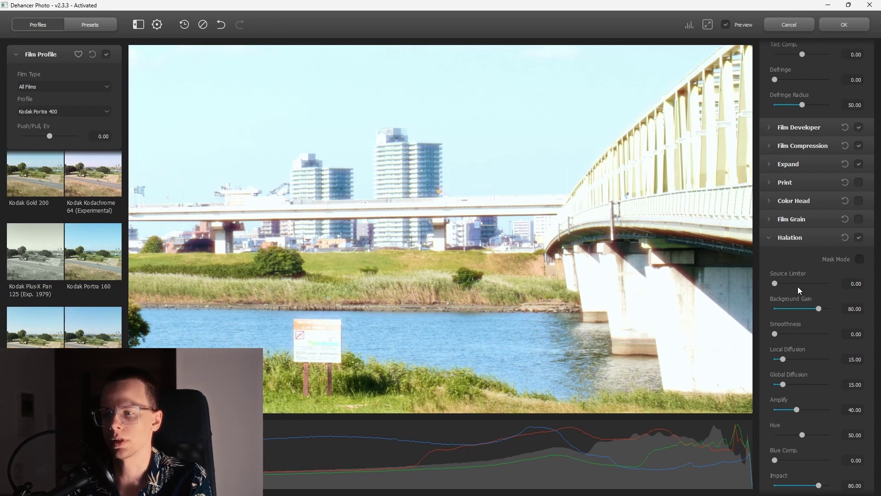
pyautogui.scroll(-1, 797, 285)
pyautogui.scroll(-1, 780, 285)
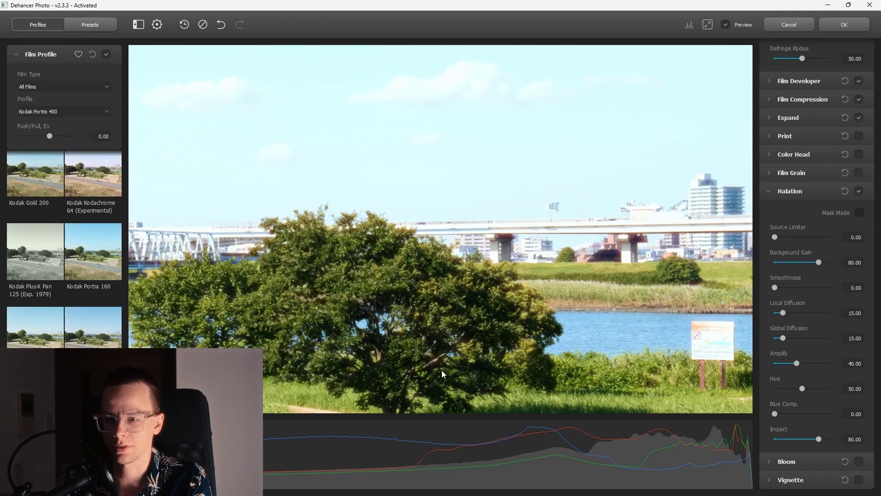
pyautogui.click(859, 212)
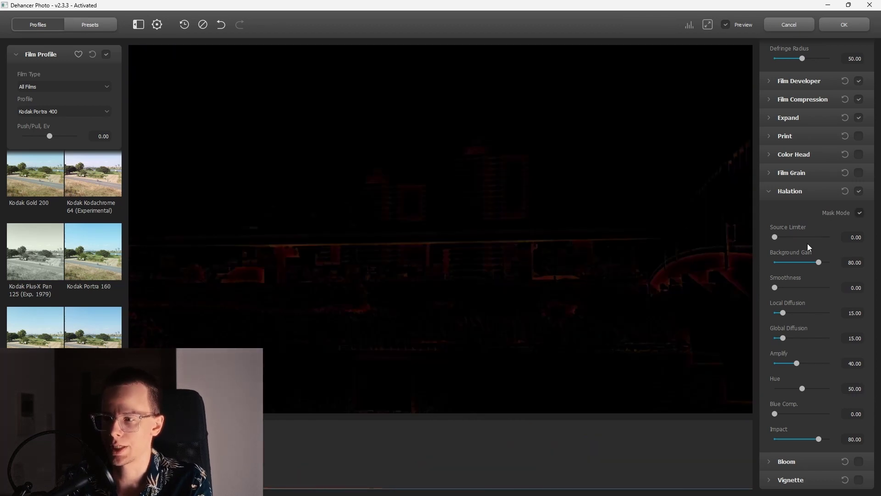
pyautogui.click(860, 213)
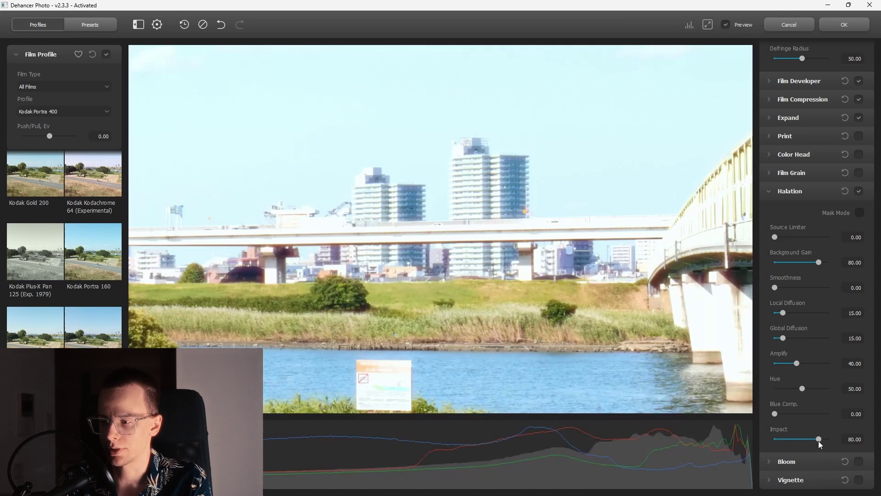
pyautogui.moveTo(819, 439); pyautogui.dragTo(831, 440)
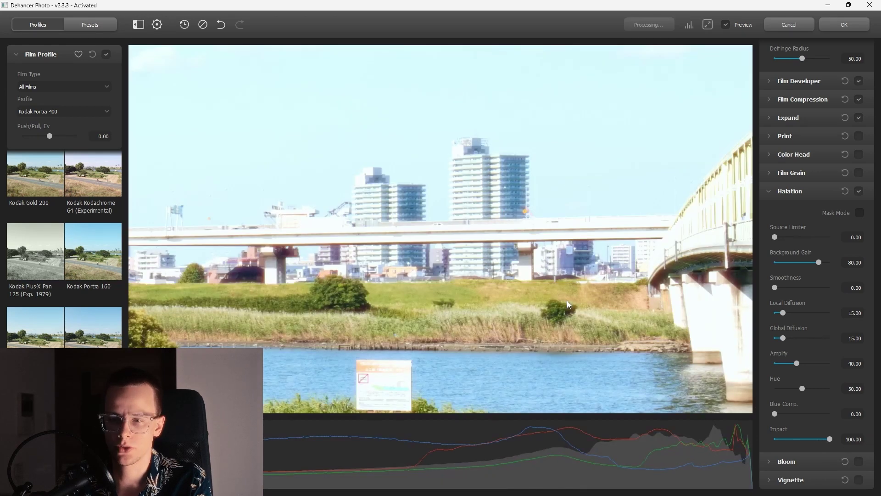
# Set Background Gain near 25.83, remove Global Diffusion, and slightly raise Local Diffusion
pyautogui.moveTo(540, 277); pyautogui.dragTo(463, 263)
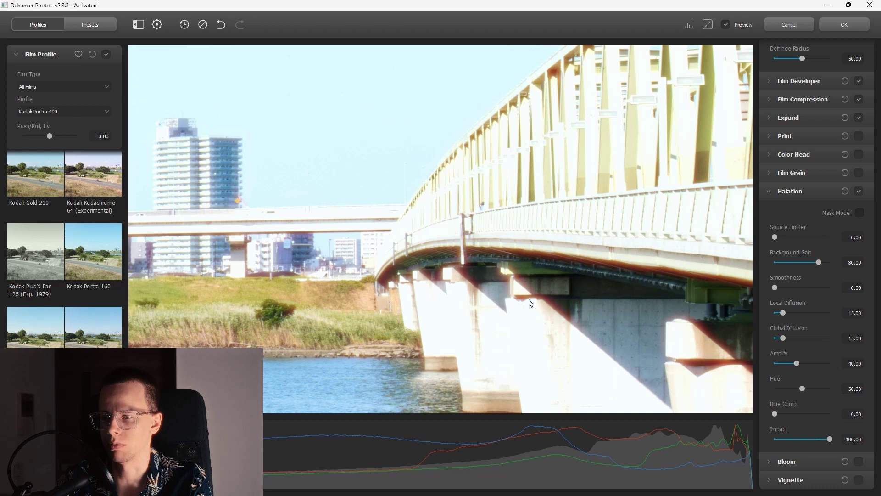
pyautogui.click(819, 261)
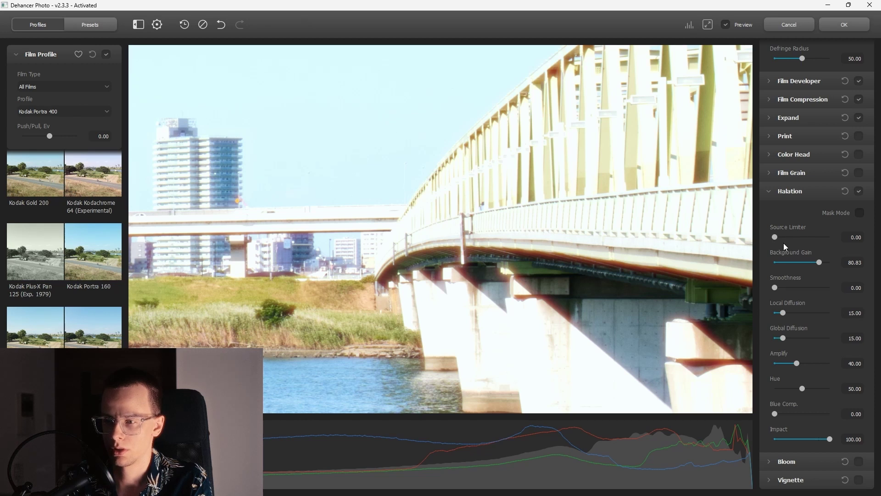
pyautogui.moveTo(817, 262); pyautogui.dragTo(810, 263)
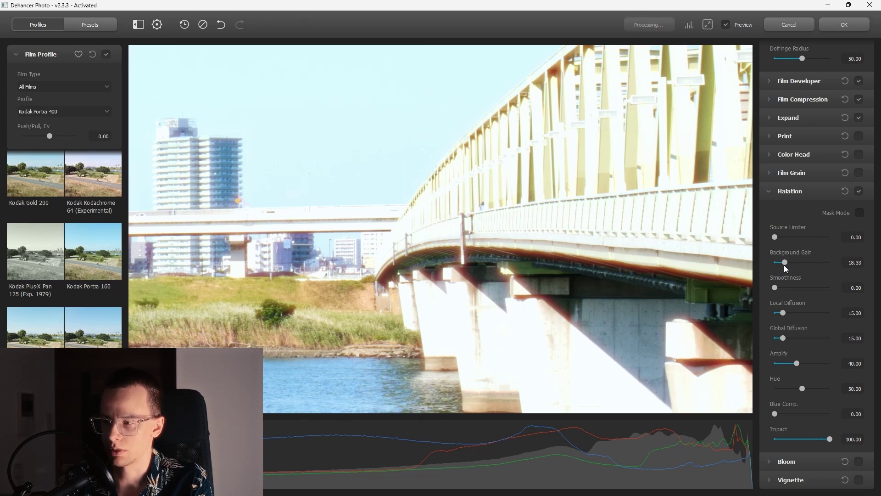
pyautogui.moveTo(784, 263); pyautogui.dragTo(790, 264)
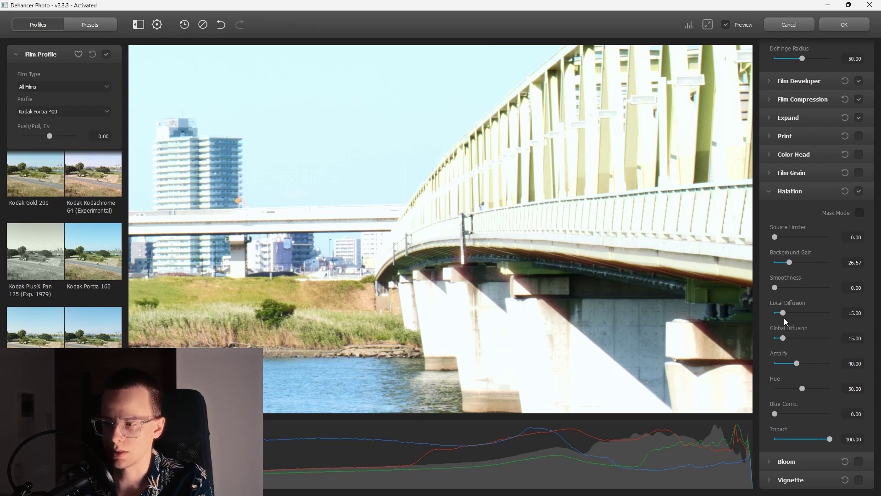
pyautogui.moveTo(783, 338); pyautogui.dragTo(703, 343)
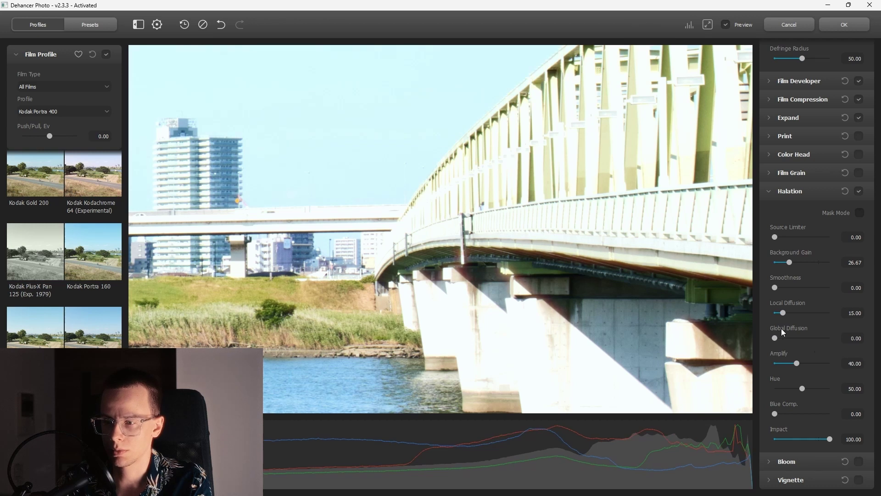
pyautogui.moveTo(783, 312); pyautogui.dragTo(785, 317)
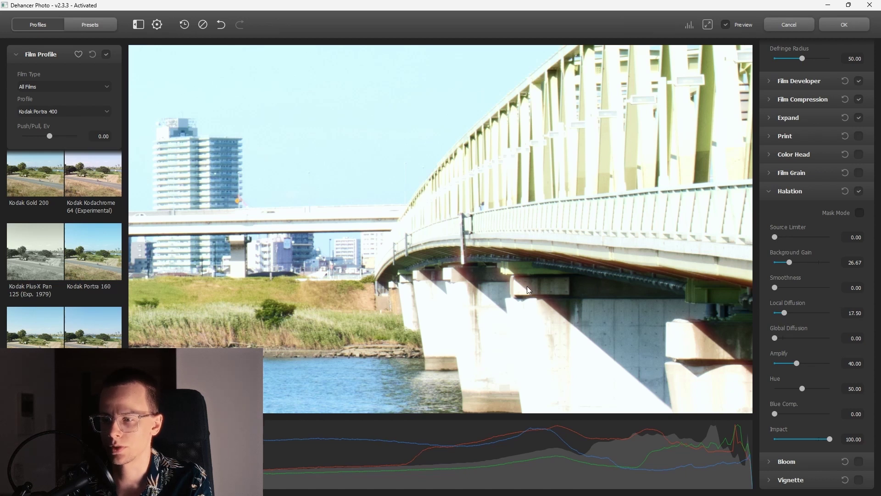
# Set Halation Amplify to 4.17, Local Diffusion to 20.83 and Background Gain to 36.67
pyautogui.scroll(2, 527, 285)
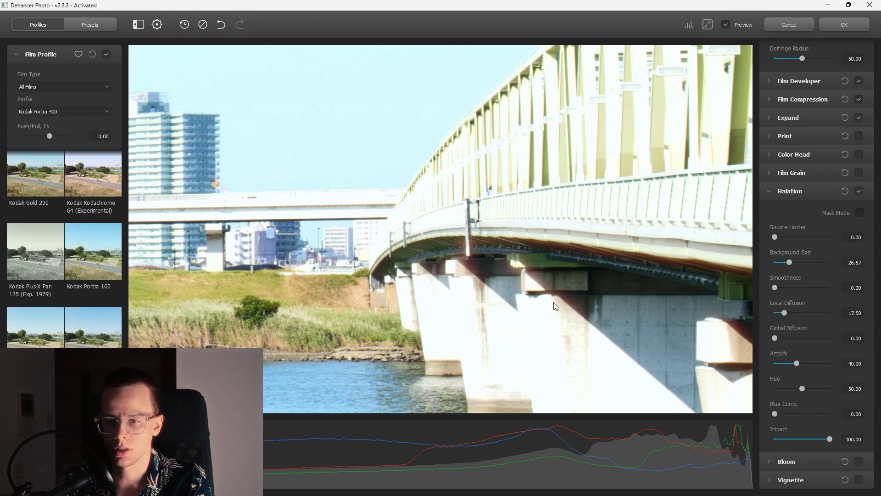
pyautogui.scroll(1, 554, 303)
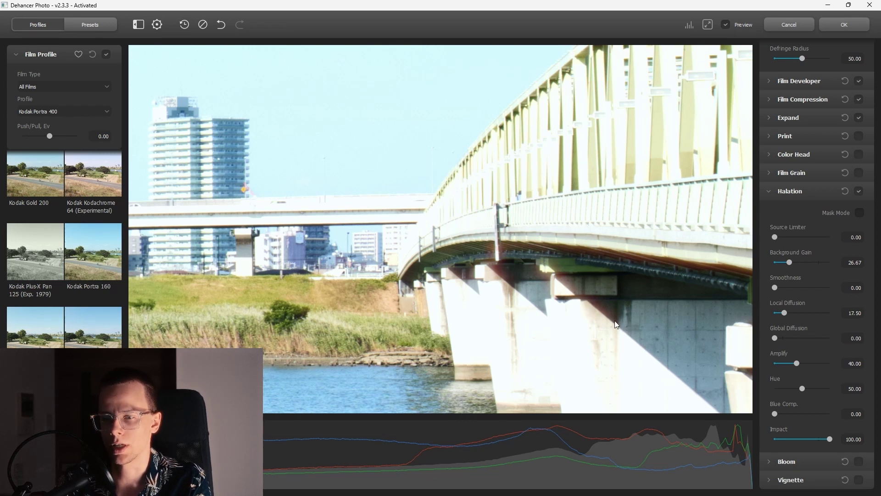
pyautogui.moveTo(796, 364); pyautogui.dragTo(778, 363)
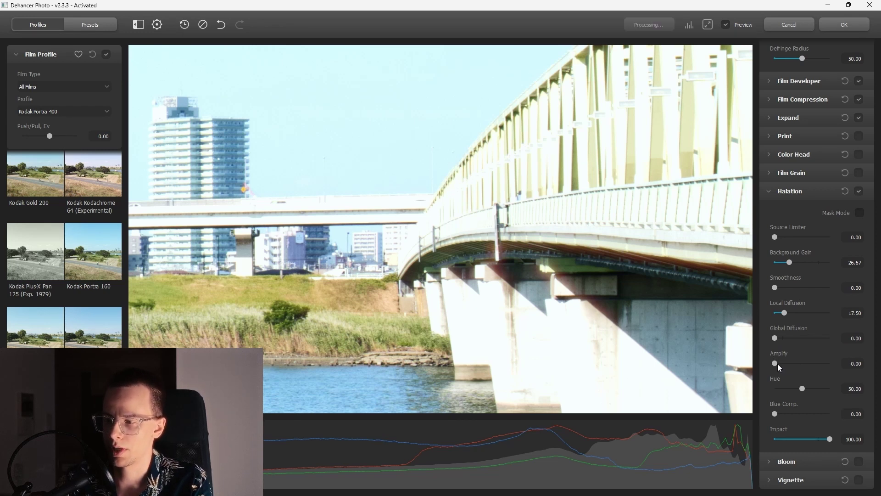
pyautogui.click(778, 362)
pyautogui.click(777, 363)
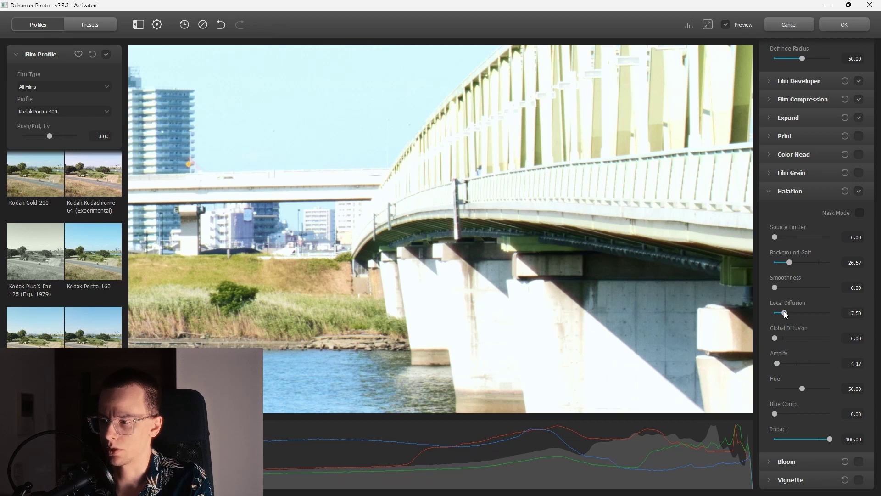
pyautogui.moveTo(785, 314); pyautogui.dragTo(786, 312)
pyautogui.moveTo(566, 302); pyautogui.dragTo(603, 284)
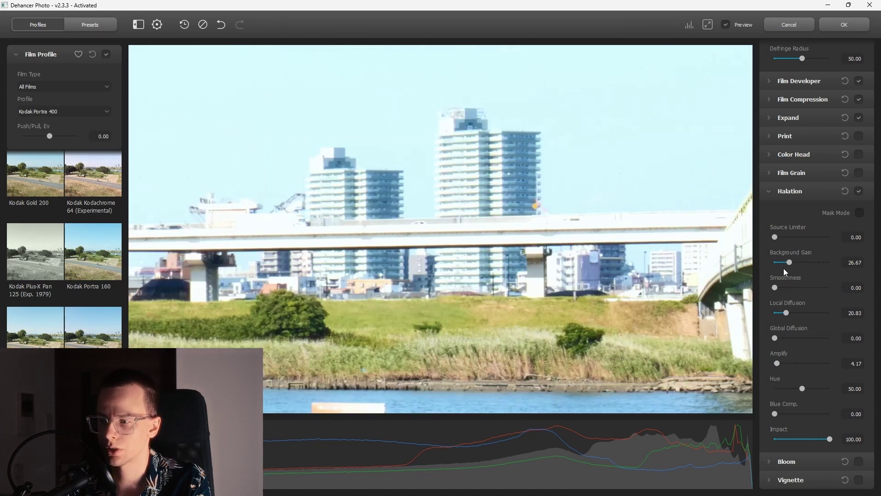
pyautogui.moveTo(791, 264); pyautogui.dragTo(798, 265)
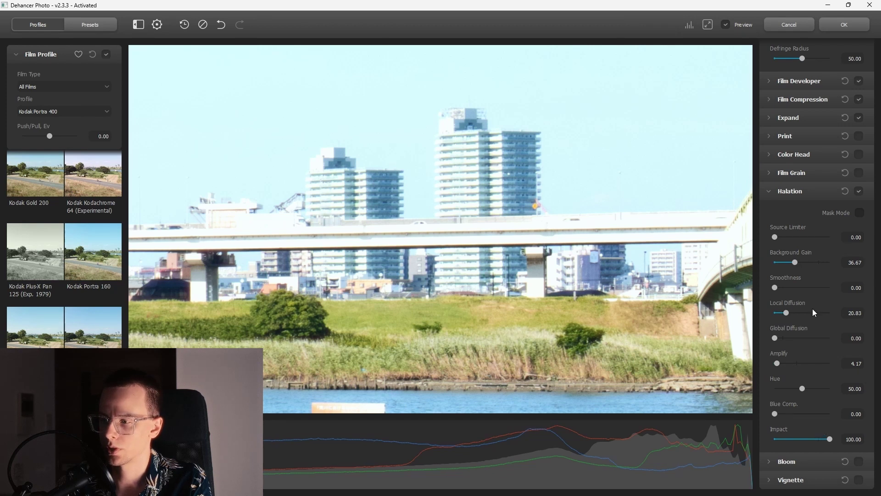
# Raise the halation Background Gain to 60 and ease Local Diffusion to 18.33, comparing on/off
pyautogui.click(859, 192)
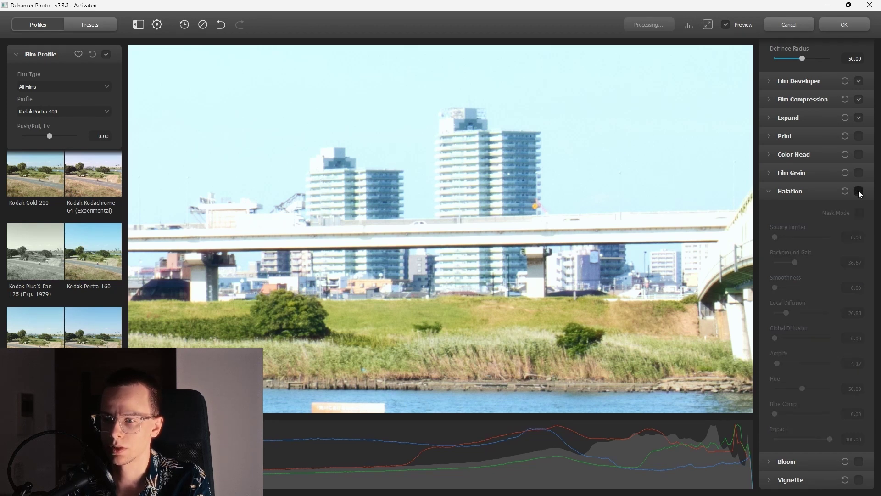
pyautogui.click(859, 191)
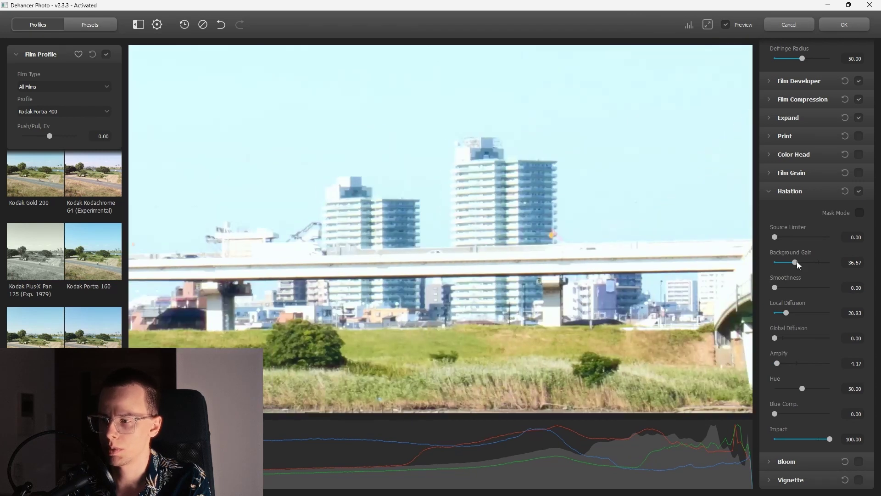
pyautogui.moveTo(797, 265); pyautogui.dragTo(803, 265)
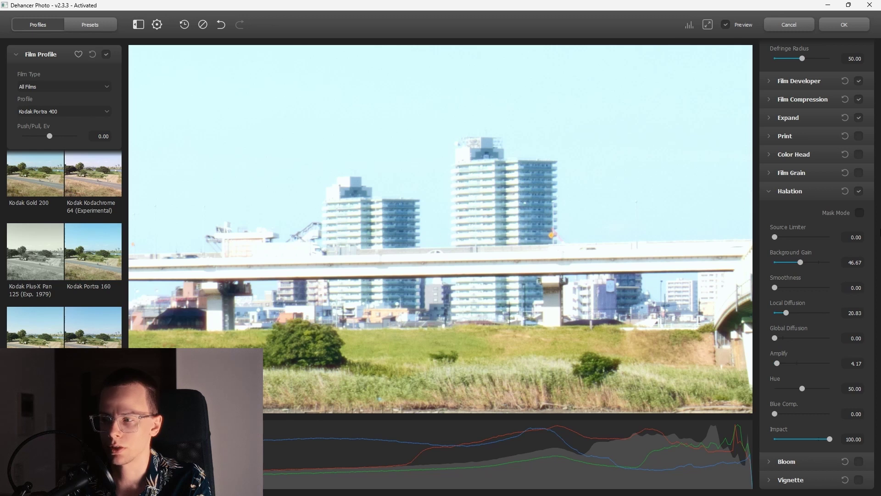
pyautogui.click(859, 192)
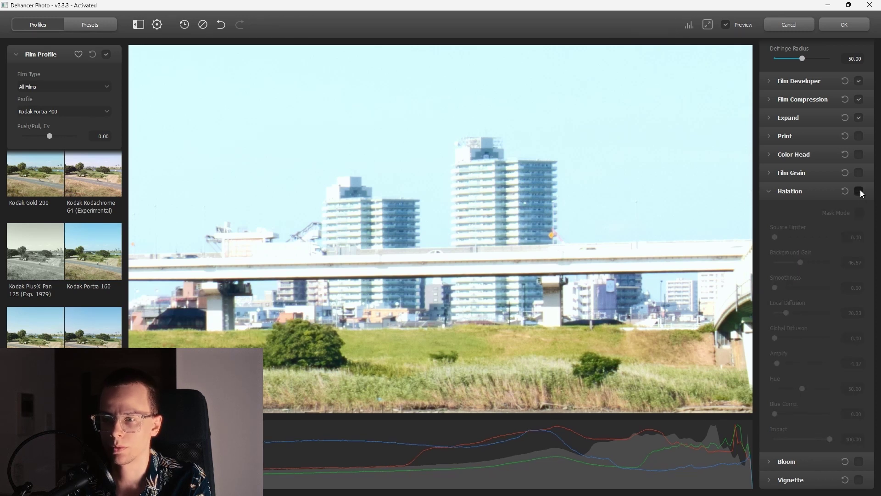
pyautogui.click(859, 192)
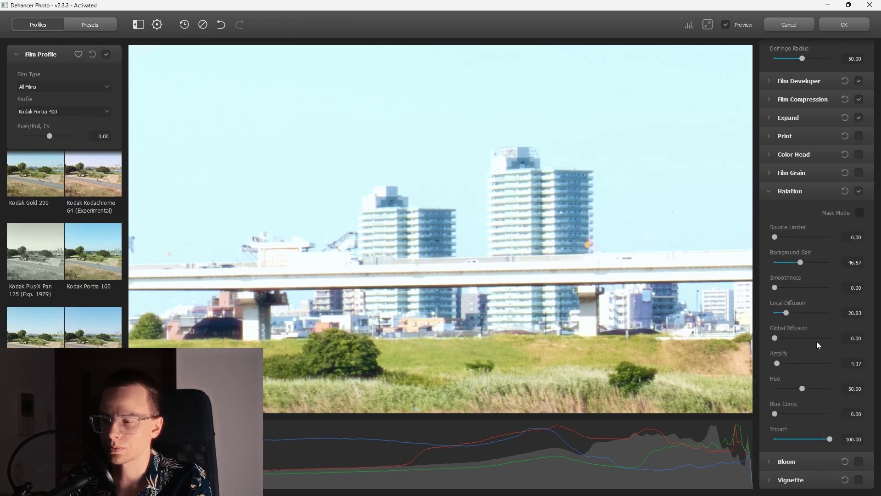
pyautogui.click(785, 314)
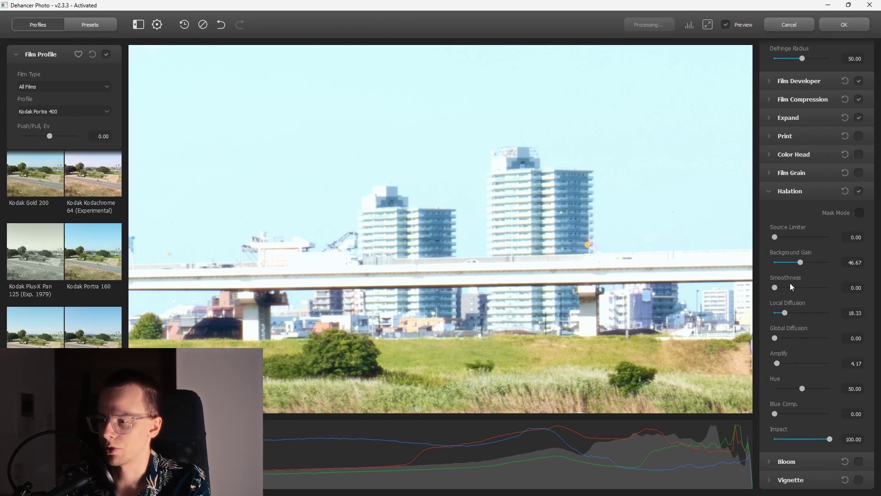
pyautogui.moveTo(800, 262); pyautogui.dragTo(807, 262)
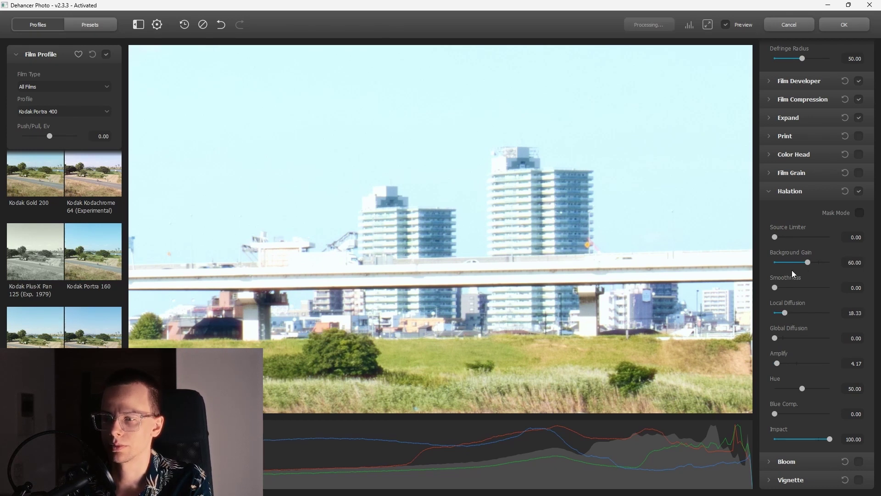
pyautogui.click(859, 191)
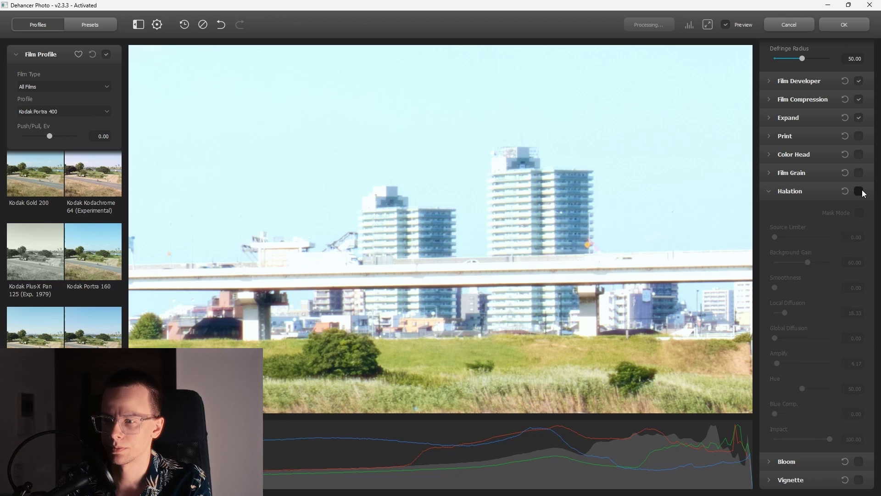
pyautogui.click(859, 192)
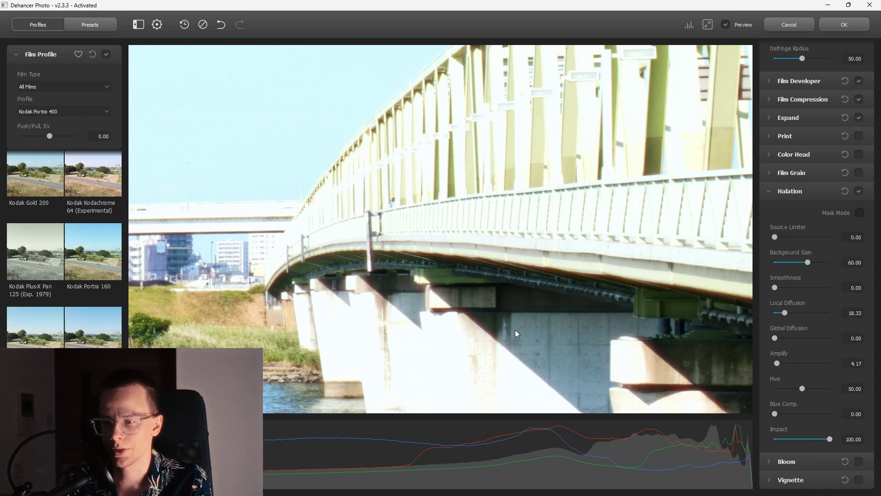
# Add a slight halation Global Diffusion of 5.83 and compare with halation off and on
pyautogui.scroll(-3, 515, 329)
pyautogui.scroll(4, 439, 269)
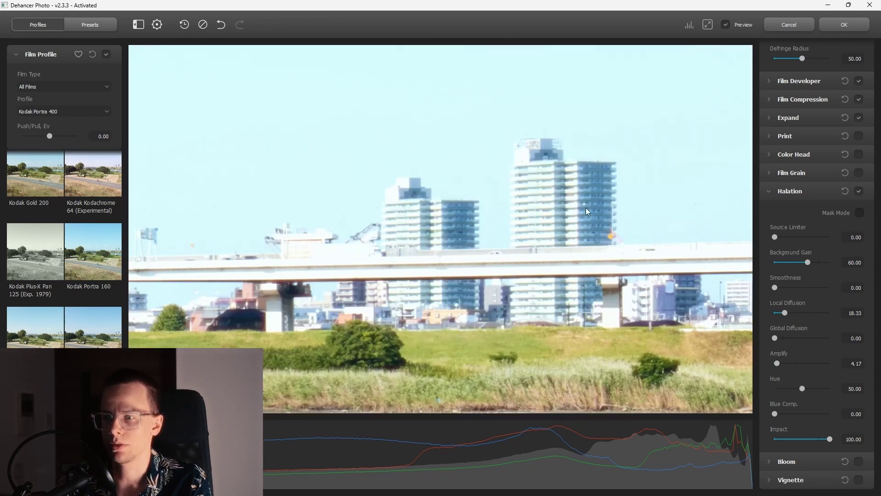
pyautogui.click(859, 191)
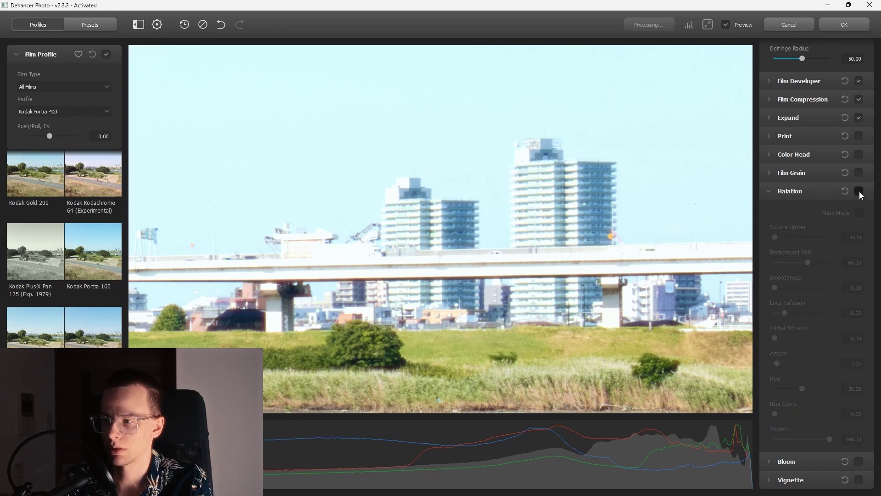
pyautogui.click(859, 192)
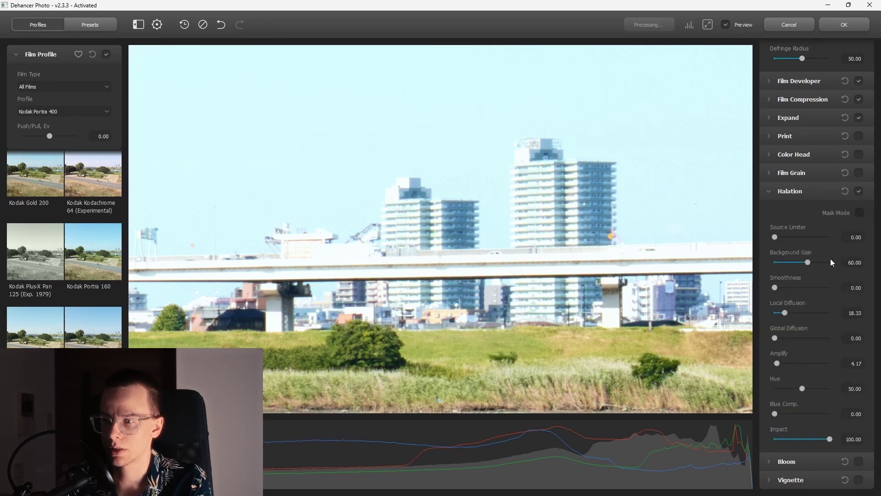
pyautogui.click(778, 337)
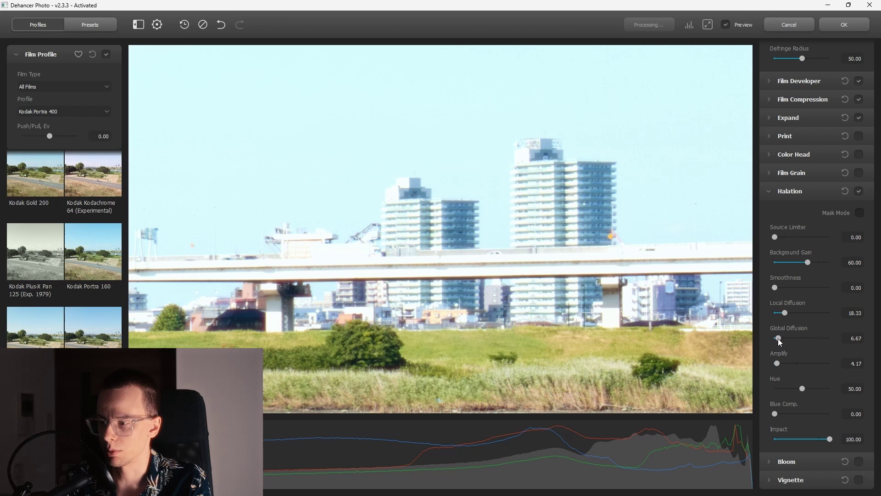
pyautogui.click(859, 191)
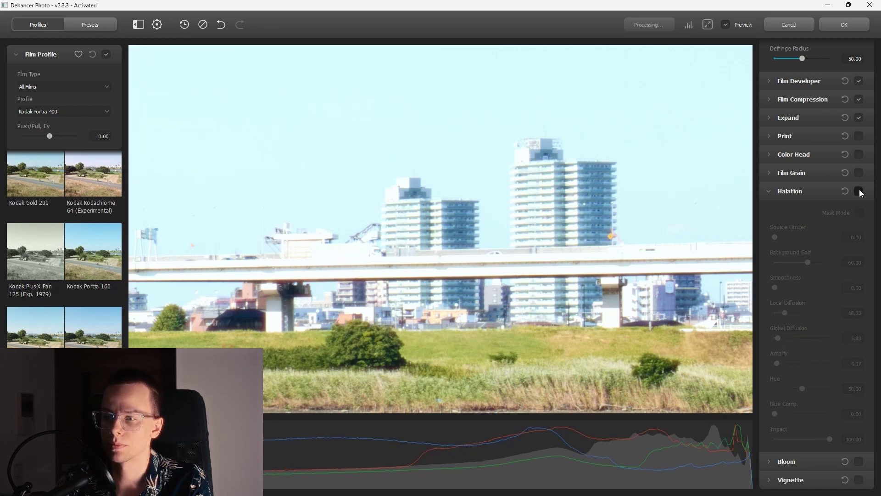
pyautogui.click(859, 191)
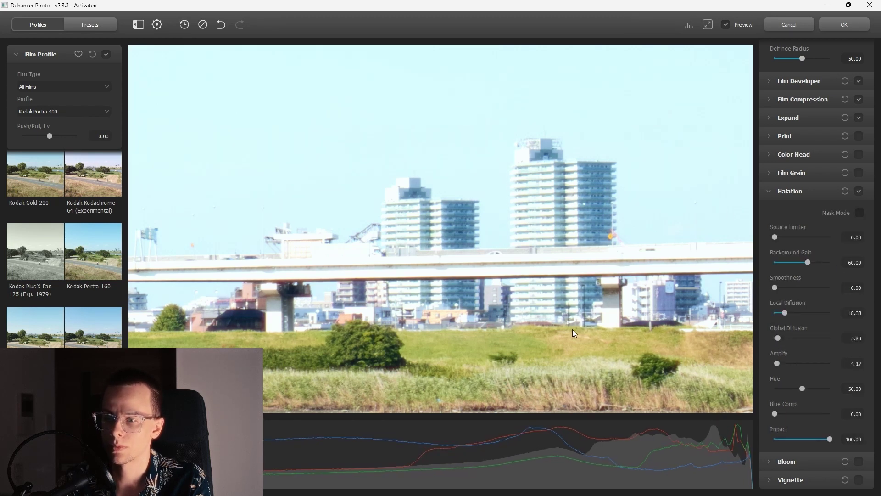
# Compare the whole riverside photo with halation switched off and back on
pyautogui.click(571, 329)
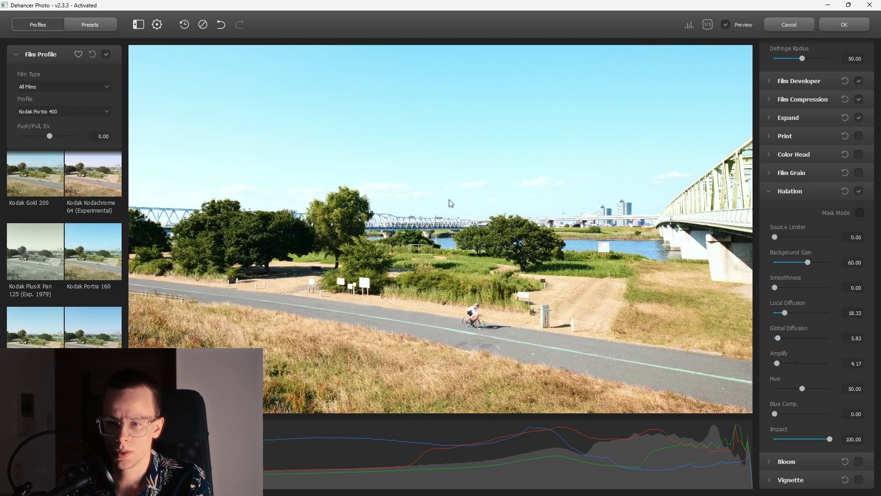
pyautogui.click(859, 192)
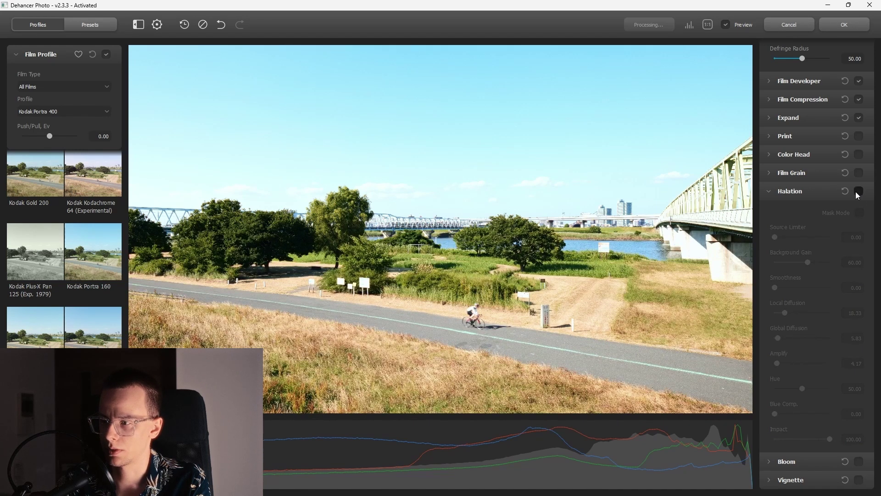
pyautogui.click(857, 193)
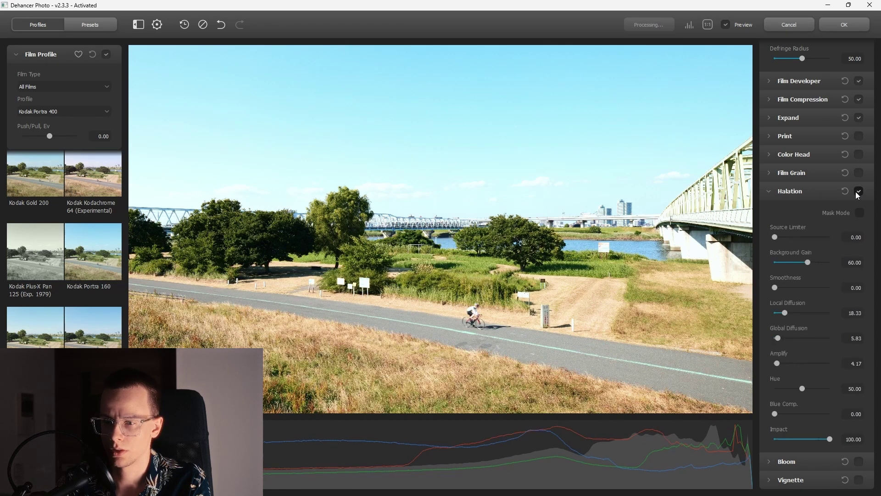
pyautogui.scroll(3, 357, 346)
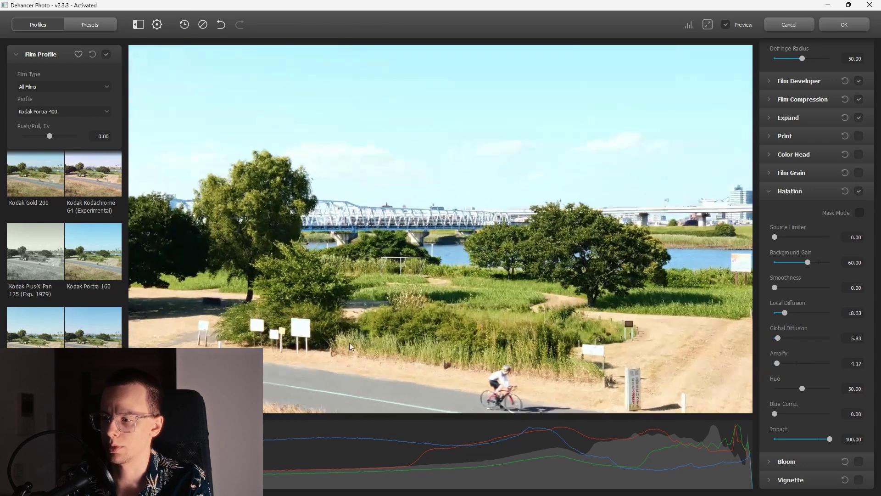
pyautogui.moveTo(357, 345); pyautogui.dragTo(364, 242)
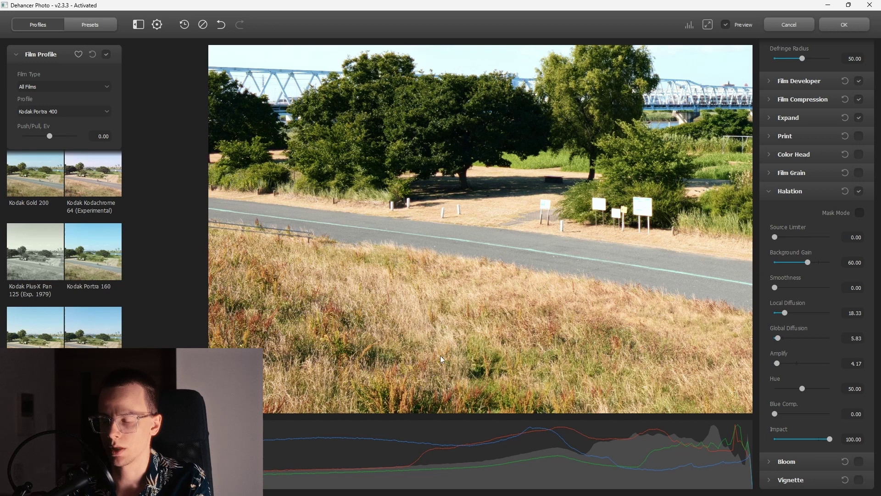
pyautogui.scroll(-3, 442, 359)
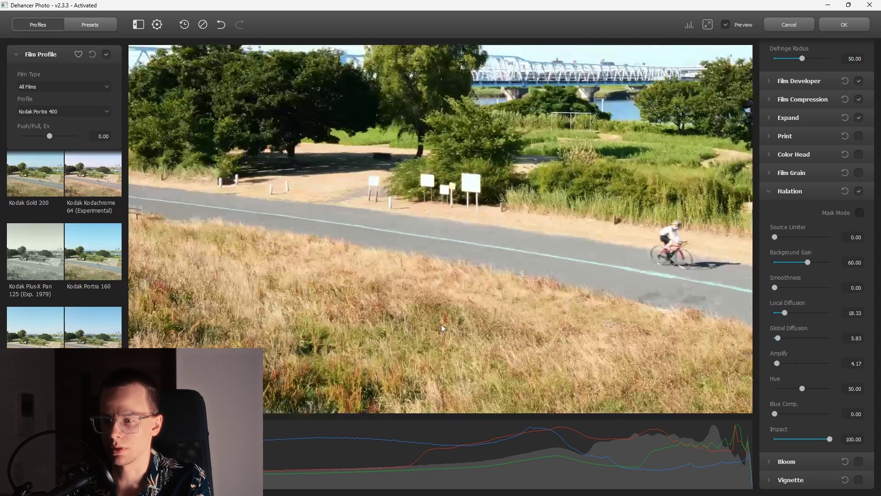
pyautogui.click(565, 315)
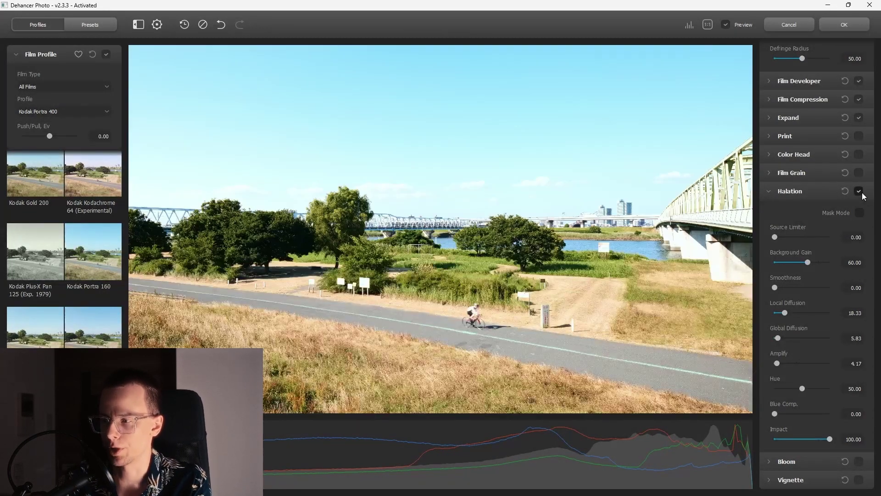
pyautogui.click(859, 191)
pyautogui.click(861, 193)
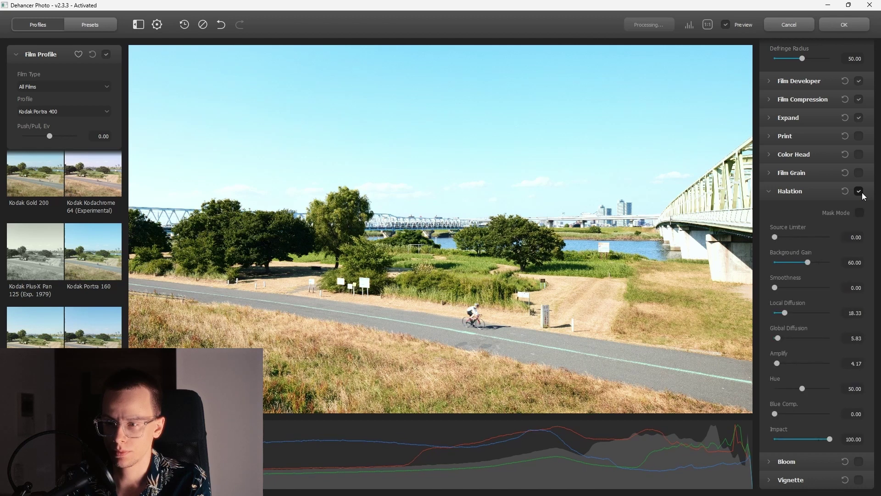
# Inspect the bridge and river at 1:1, return to the full view, and collapse Halation
pyautogui.click(498, 314)
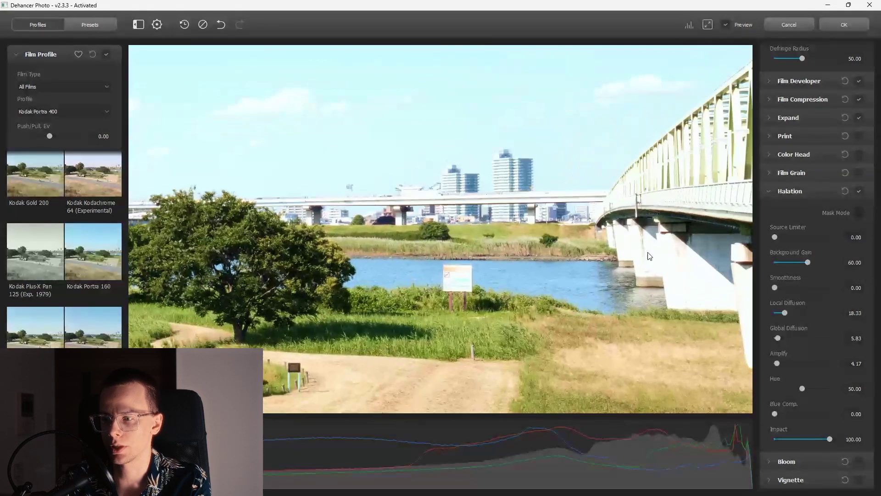
pyautogui.moveTo(650, 256); pyautogui.dragTo(615, 376)
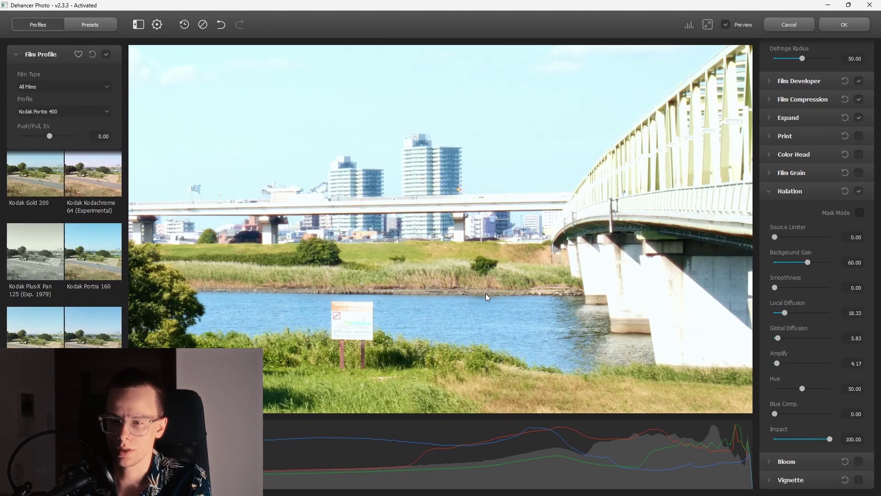
pyautogui.click(384, 322)
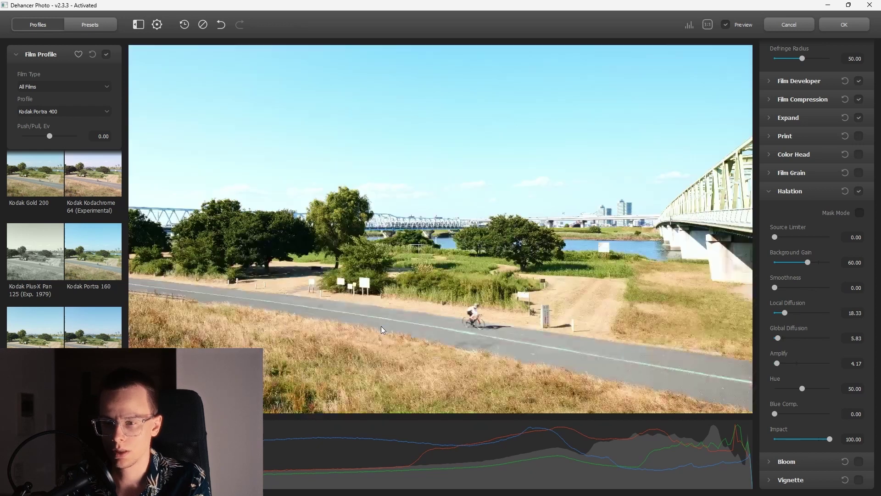
pyautogui.click(786, 193)
# Try the Print stage on, then leave it switched off and collapsed
pyautogui.click(821, 265)
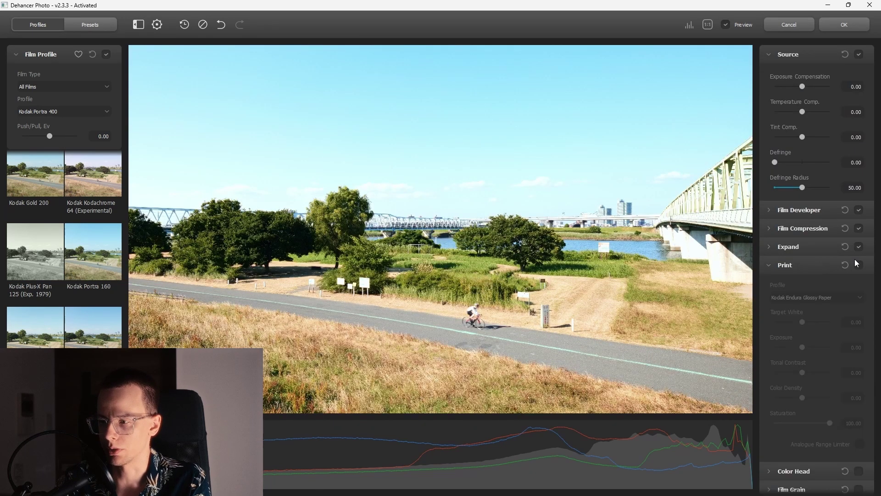
pyautogui.click(859, 265)
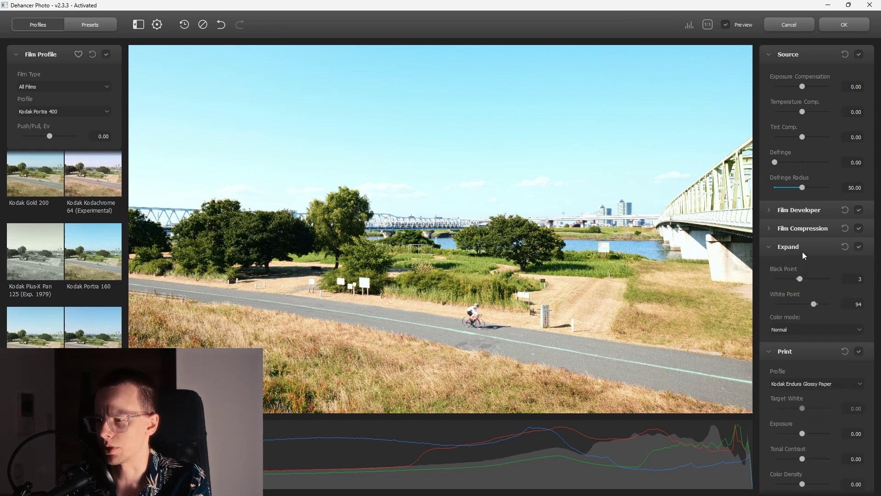
pyautogui.click(808, 265)
pyautogui.click(859, 264)
# Enable Color Head with Yellow-Blue at -3.33 and Shadows Tone at -10, comparing on/off
pyautogui.click(817, 283)
pyautogui.click(859, 283)
pyautogui.moveTo(803, 315); pyautogui.dragTo(800, 316)
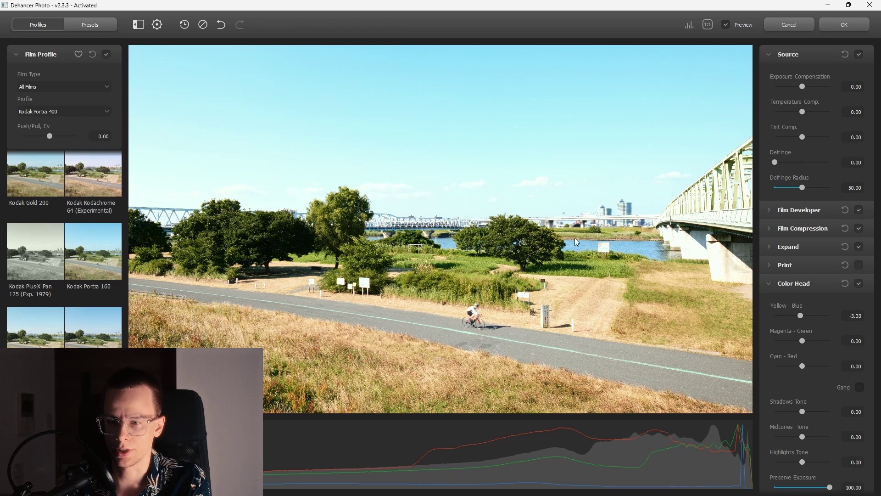
pyautogui.moveTo(802, 412); pyautogui.dragTo(799, 412)
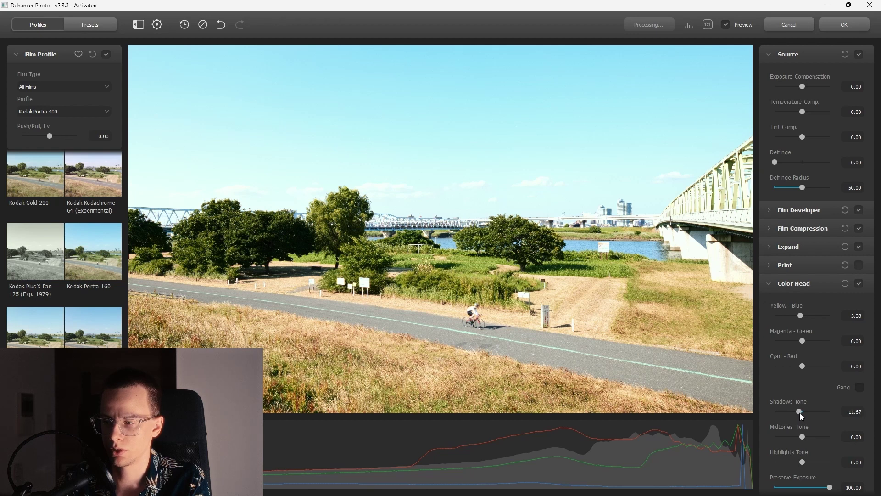
pyautogui.click(862, 284)
pyautogui.click(861, 285)
pyautogui.scroll(5, 426, 284)
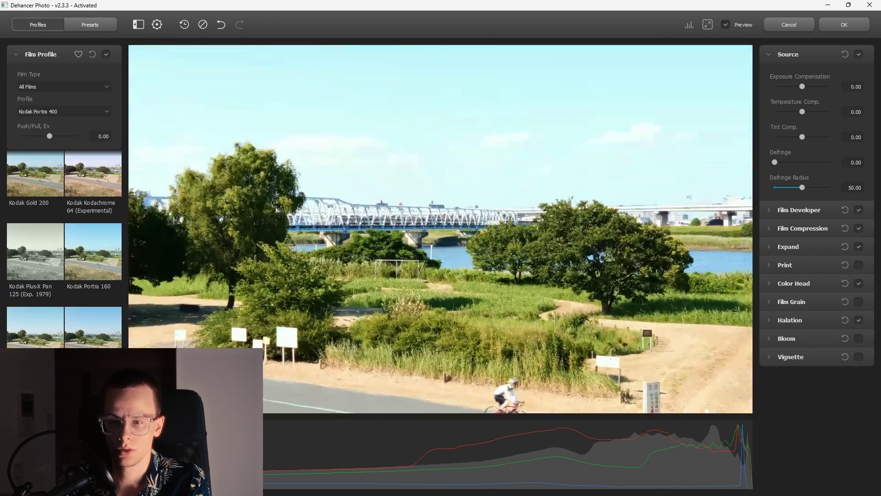
# Switch on Bloom and compare it on and off across the bridge close-up
pyautogui.scroll(-5, 322, 247)
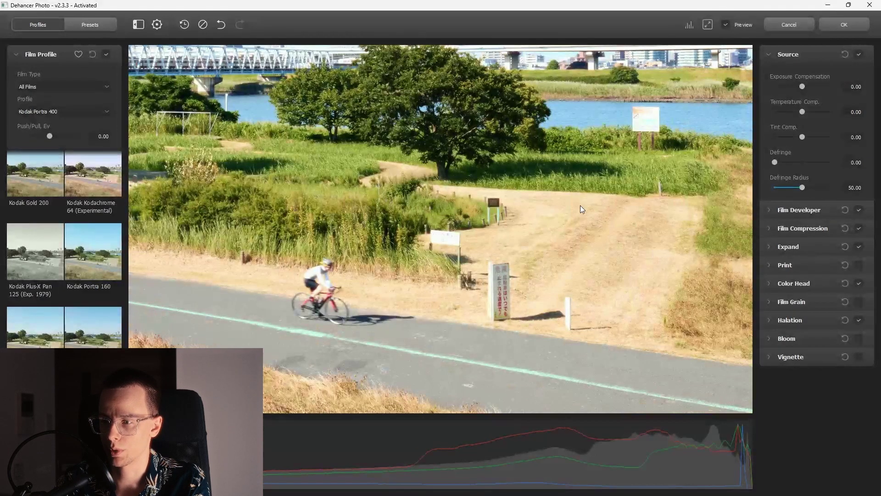
pyautogui.scroll(-5, 612, 221)
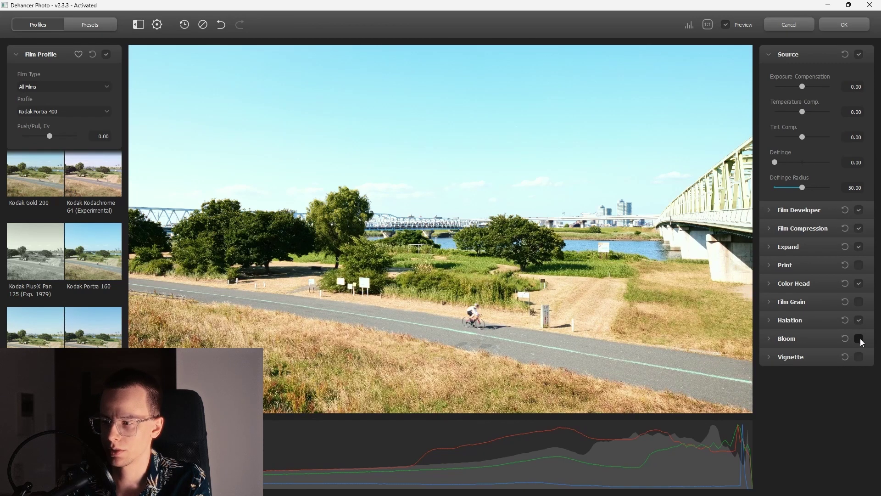
pyautogui.scroll(5, 454, 339)
pyautogui.moveTo(514, 309); pyautogui.dragTo(429, 287)
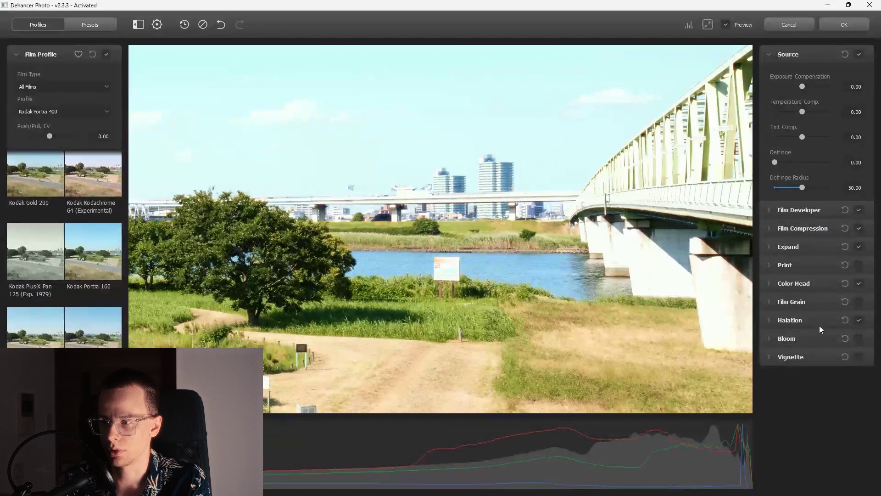
pyautogui.click(859, 339)
pyautogui.scroll(3, 560, 276)
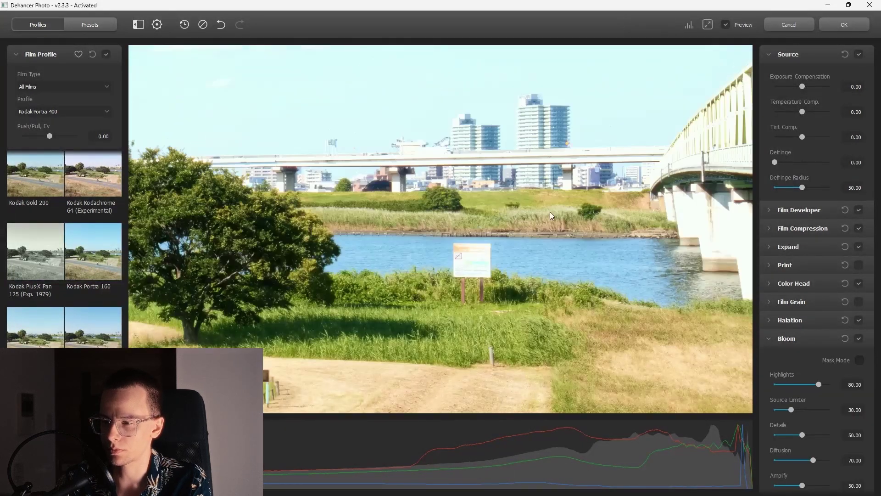
pyautogui.moveTo(550, 211); pyautogui.dragTo(455, 299)
pyautogui.click(859, 338)
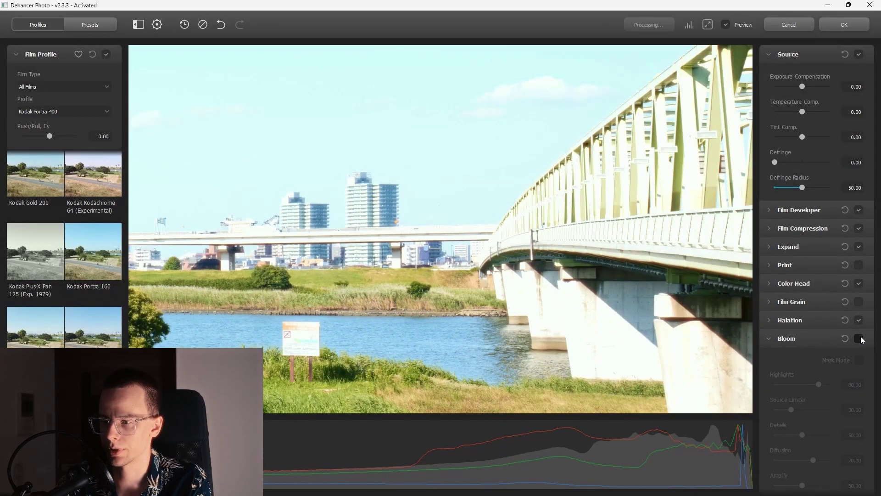
pyautogui.click(859, 338)
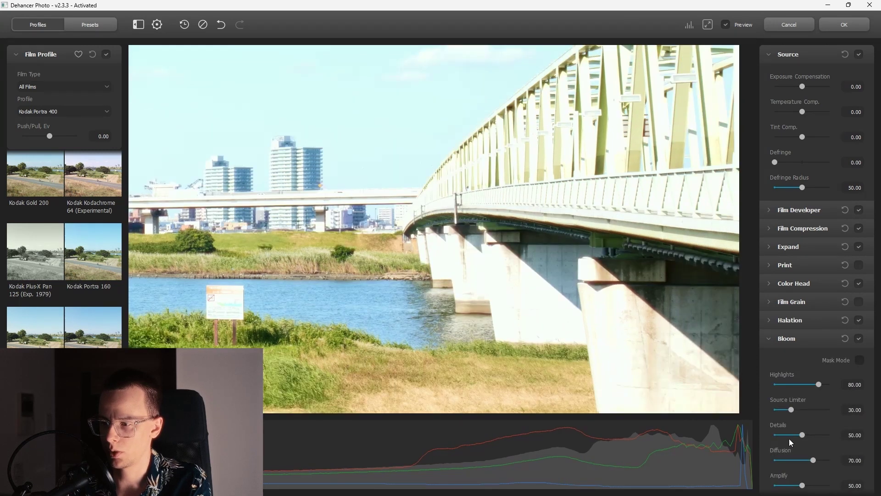
# Reduce Bloom Diffusion to 13.33, comparing with Bloom off and on
pyautogui.scroll(-1, 789, 438)
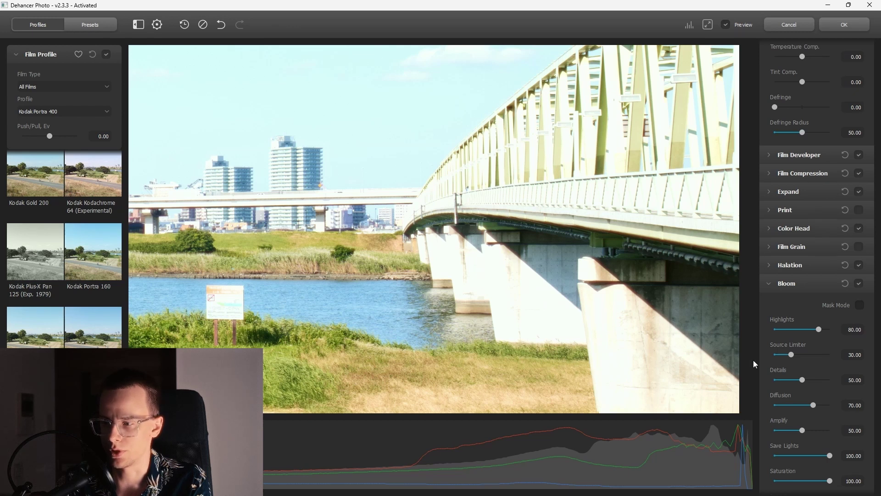
pyautogui.moveTo(806, 404); pyautogui.dragTo(789, 404)
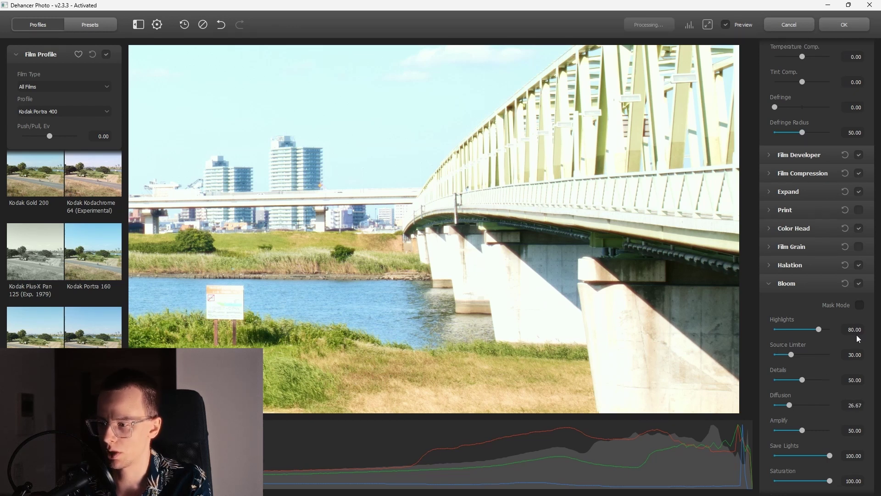
pyautogui.click(858, 284)
pyautogui.click(859, 284)
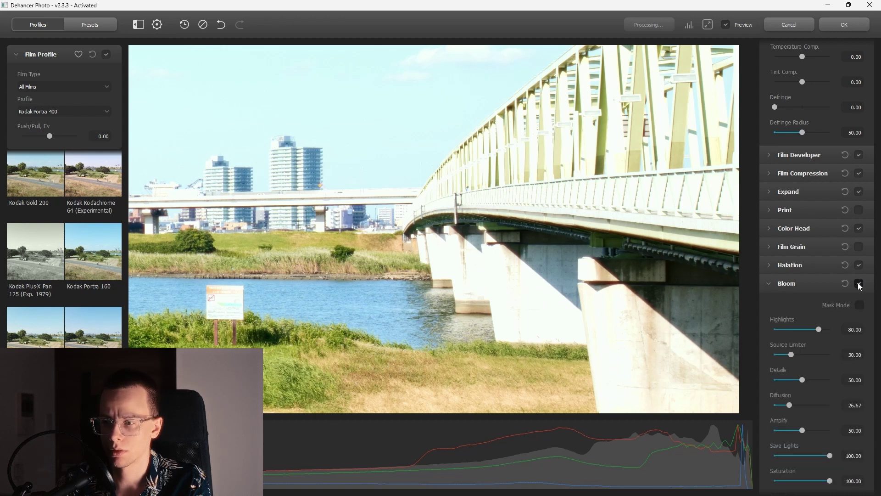
pyautogui.moveTo(789, 404); pyautogui.dragTo(789, 431)
pyautogui.scroll(5, 558, 313)
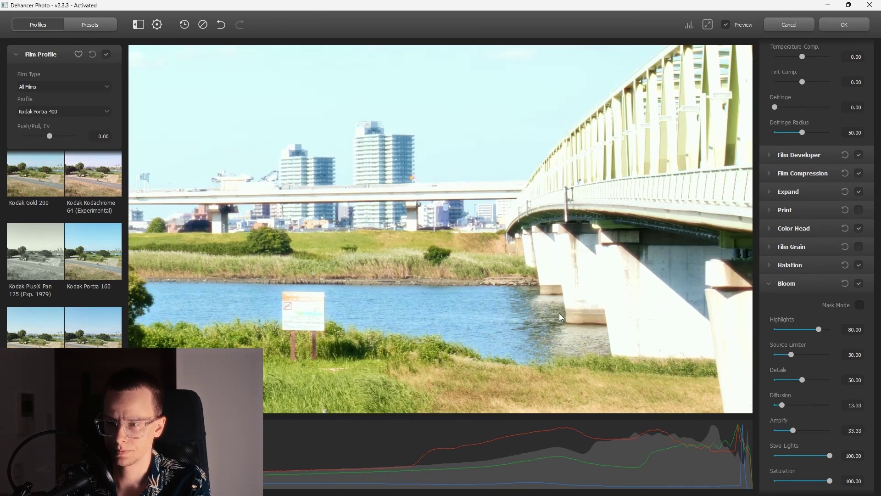
pyautogui.scroll(2, 507, 309)
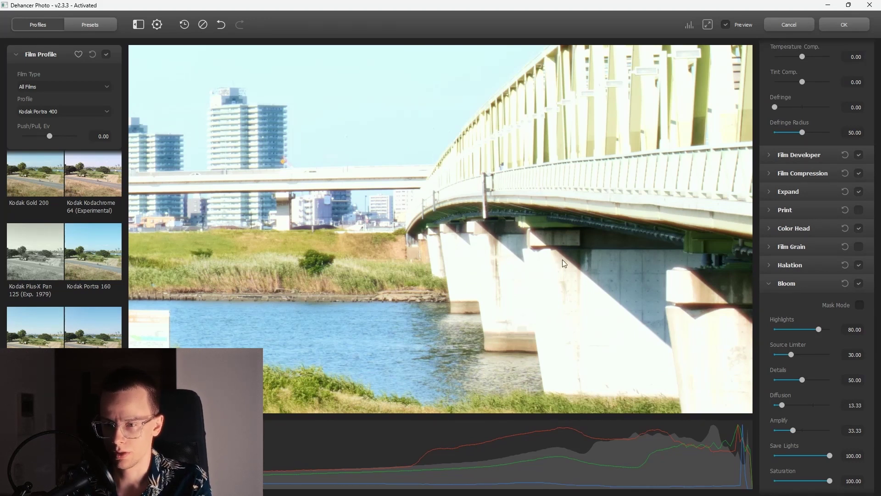
pyautogui.scroll(-1, 780, 315)
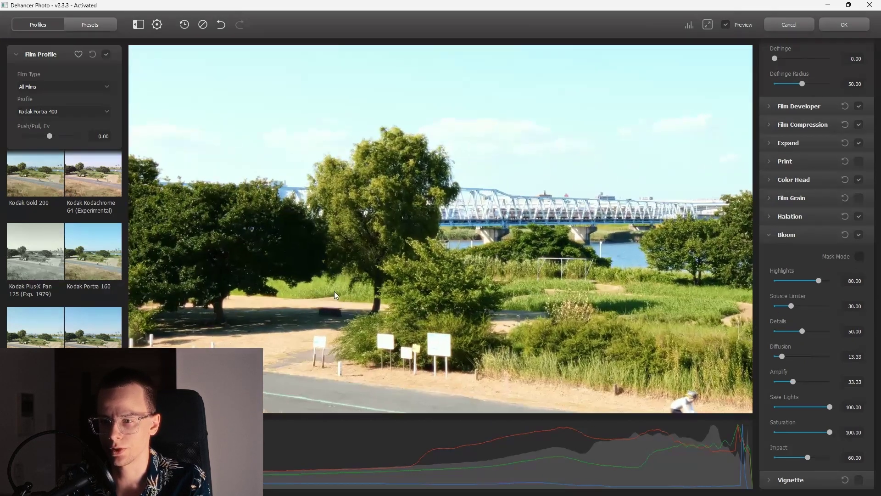
# Lower Bloom Impact to 23.33, compare on and off, and collapse the Bloom settings
pyautogui.click(485, 283)
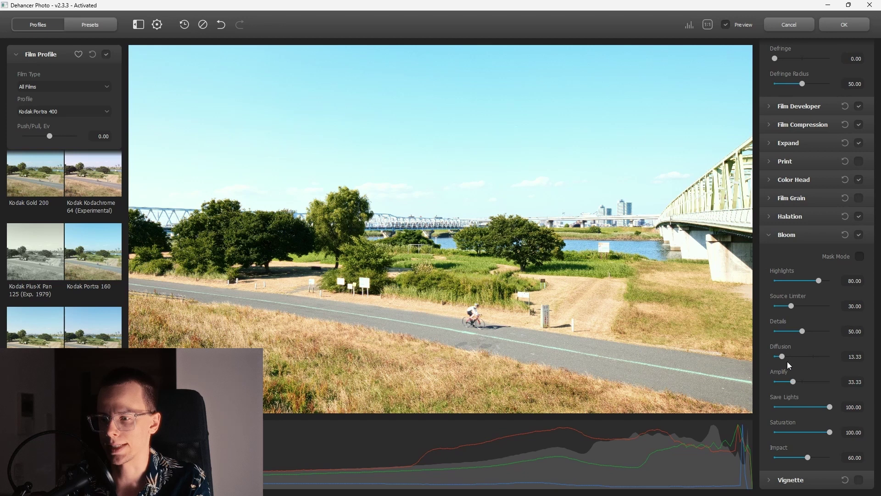
pyautogui.click(660, 300)
pyautogui.click(787, 457)
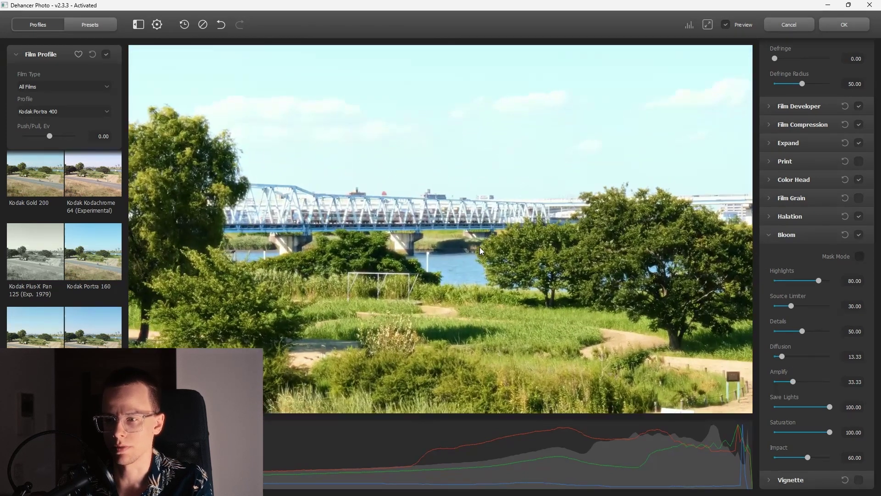
pyautogui.click(859, 234)
pyautogui.click(859, 235)
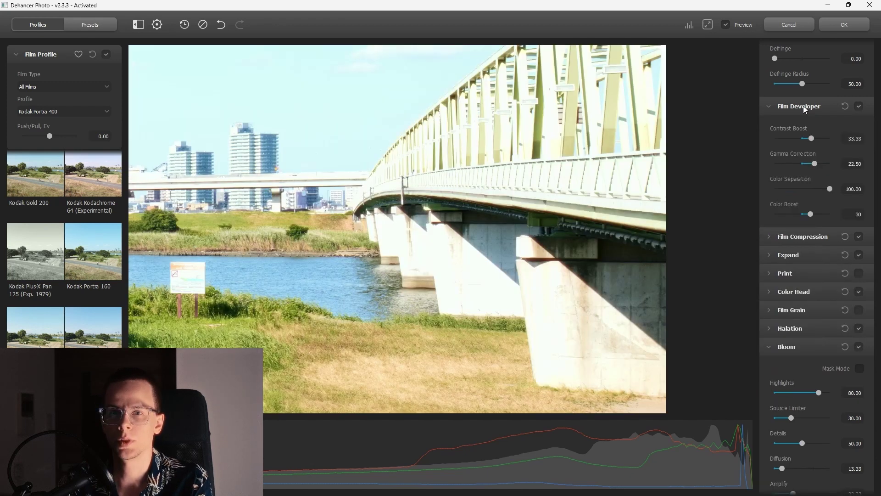
pyautogui.click(798, 106)
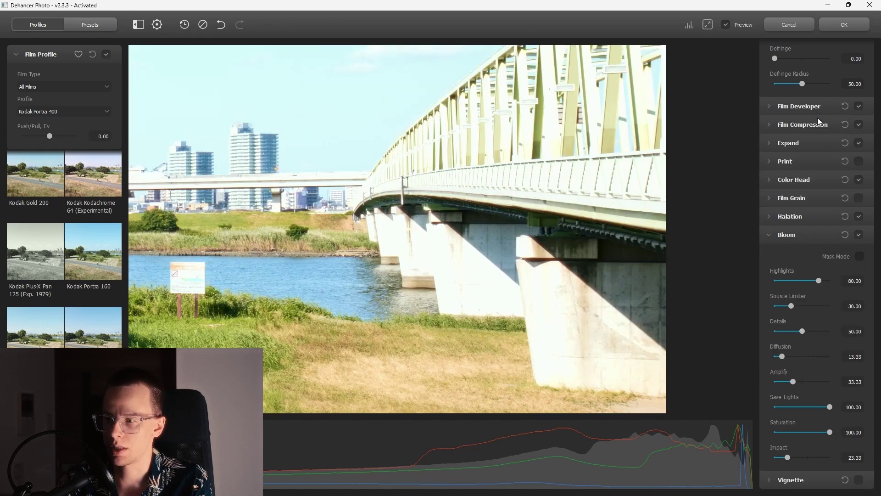
pyautogui.scroll(2, 804, 198)
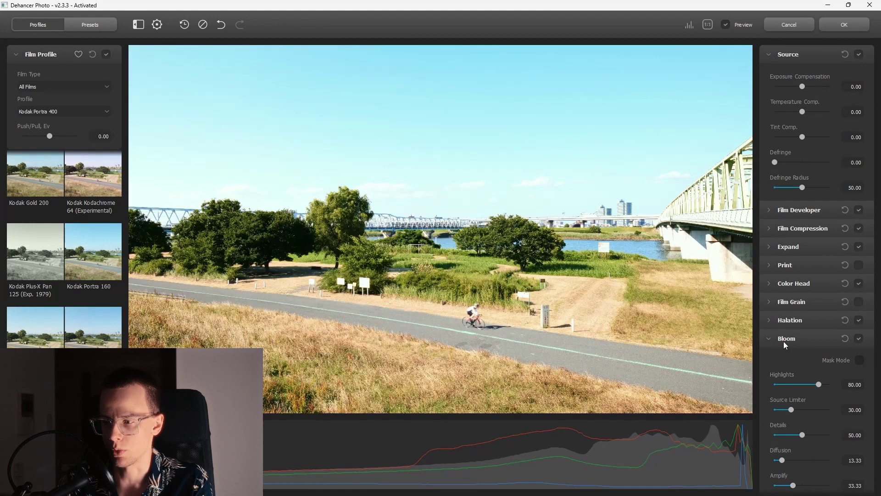
pyautogui.click(796, 343)
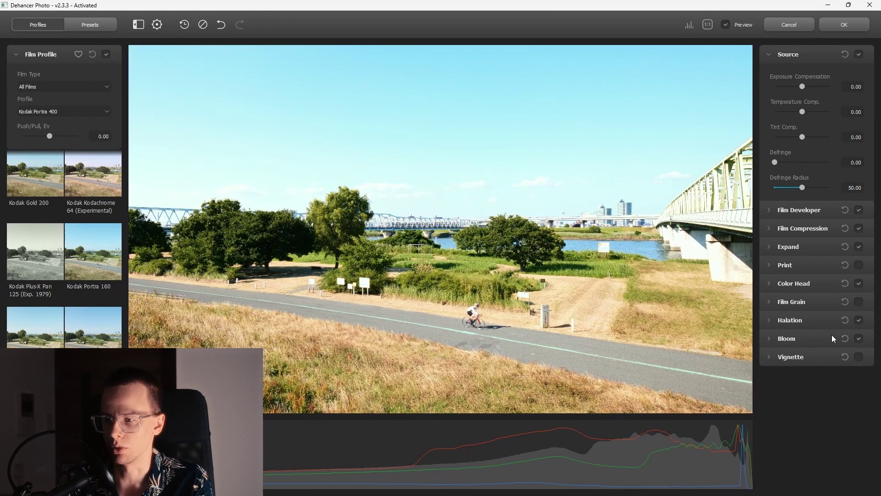
# Switch on Film Grain at Size 1.00, Amount 20, Negative, Analogue, and fit the whole scene
pyautogui.click(814, 302)
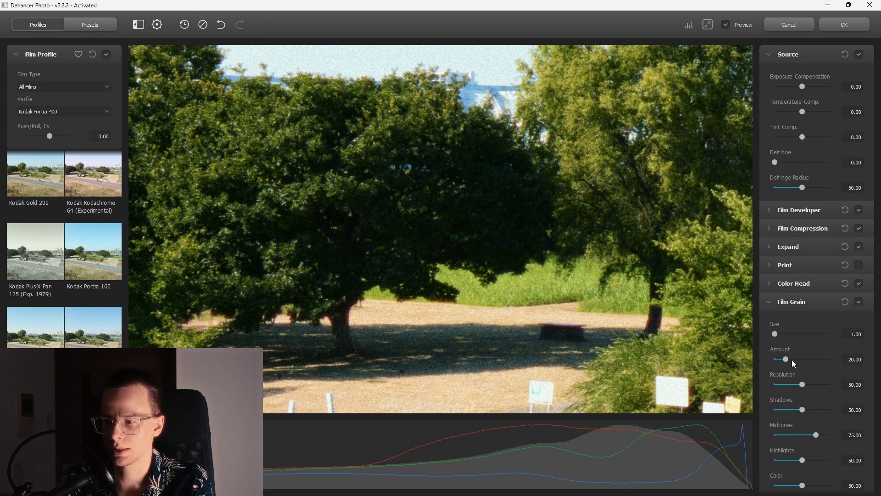
pyautogui.click(859, 301)
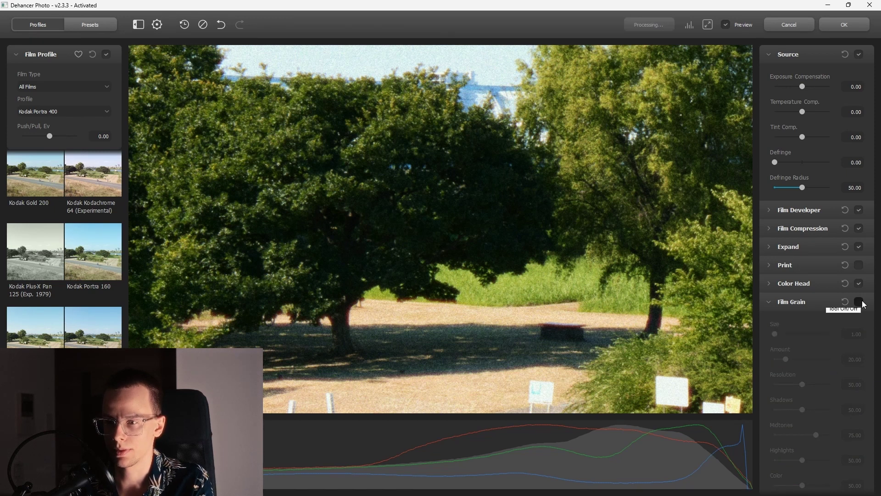
pyautogui.click(859, 301)
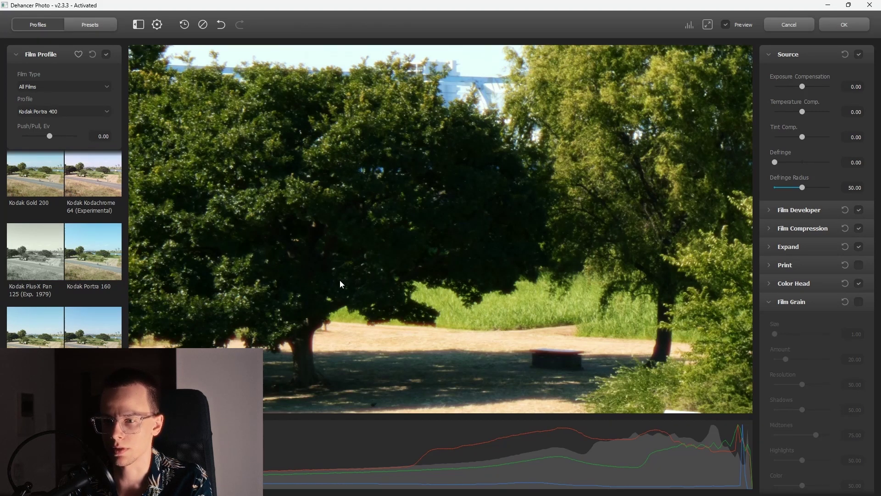
pyautogui.click(859, 302)
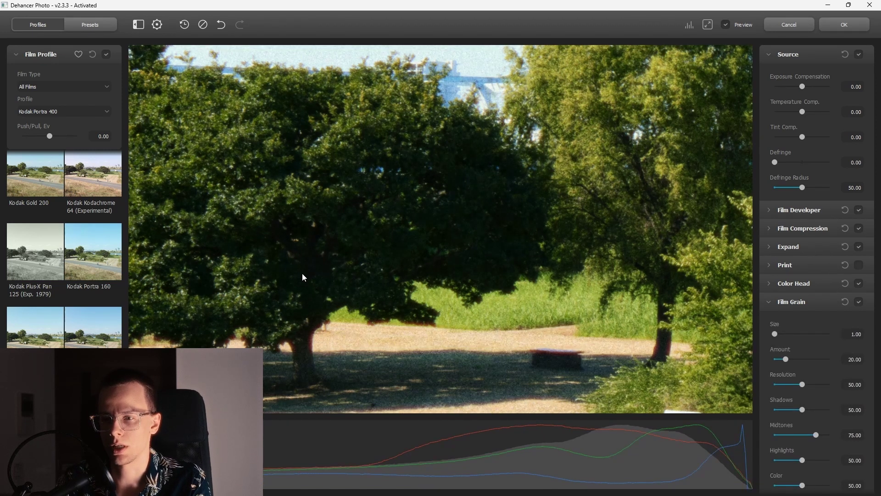
pyautogui.click(448, 274)
# Set the film grain Resolution to 75 and Amount to 10
pyautogui.scroll(3, 673, 264)
pyautogui.scroll(-3, 829, 306)
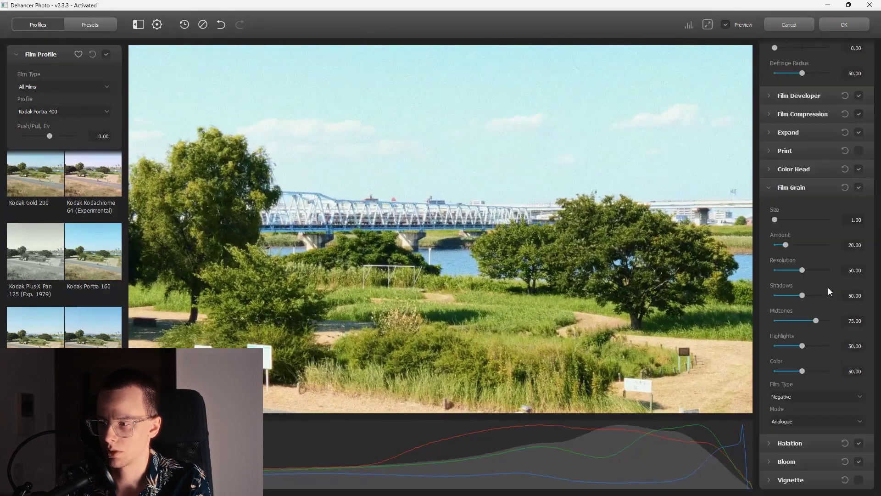
pyautogui.moveTo(808, 269); pyautogui.dragTo(816, 269)
pyautogui.scroll(4, 468, 347)
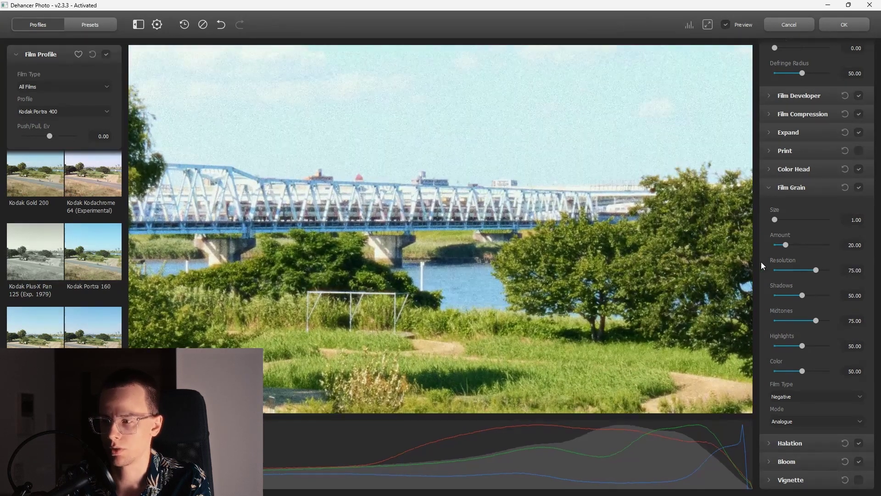
pyautogui.click(855, 244)
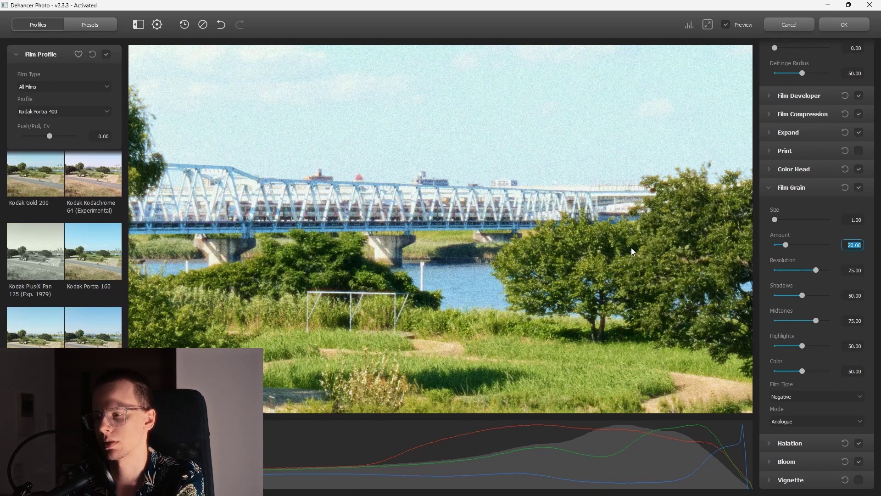
pyautogui.write('10')
pyautogui.press('Return')
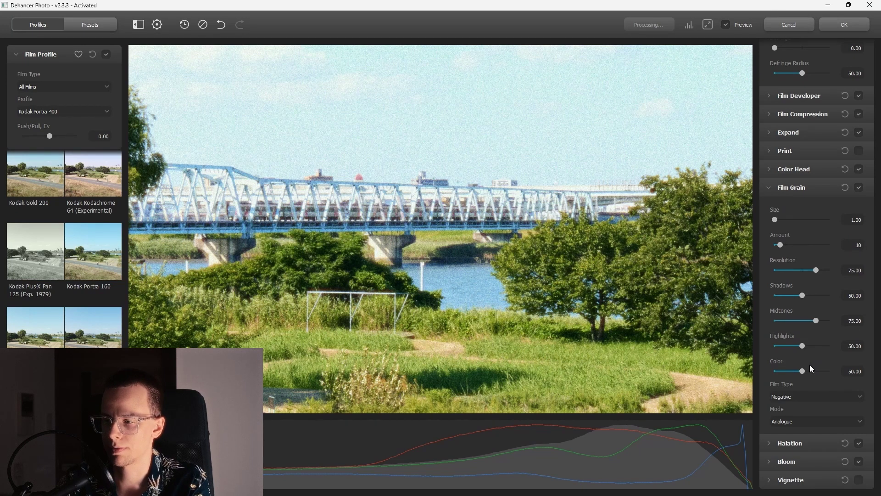
# Lower grain Color to 32.50, Midtones to 15.83 and Highlights to 10.83, comparing on/off
pyautogui.moveTo(802, 372); pyautogui.dragTo(792, 374)
pyautogui.scroll(2, 545, 271)
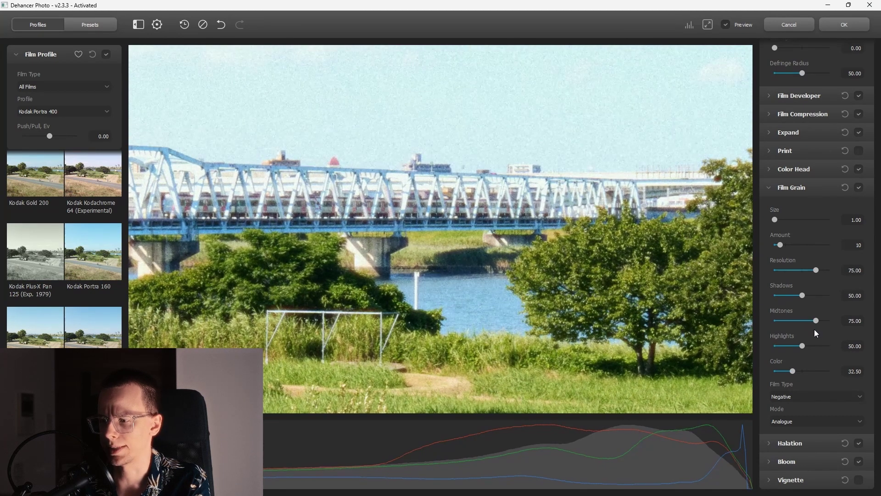
pyautogui.moveTo(811, 323); pyautogui.dragTo(770, 320)
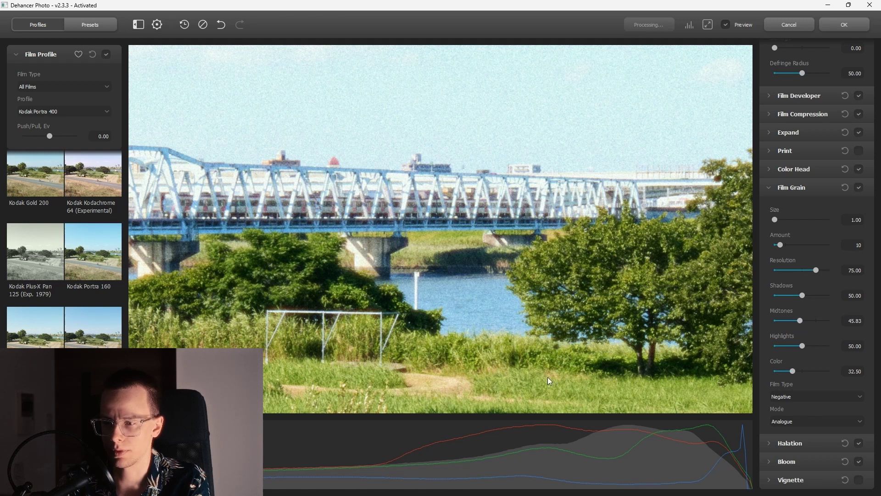
pyautogui.moveTo(804, 343); pyautogui.dragTo(778, 322)
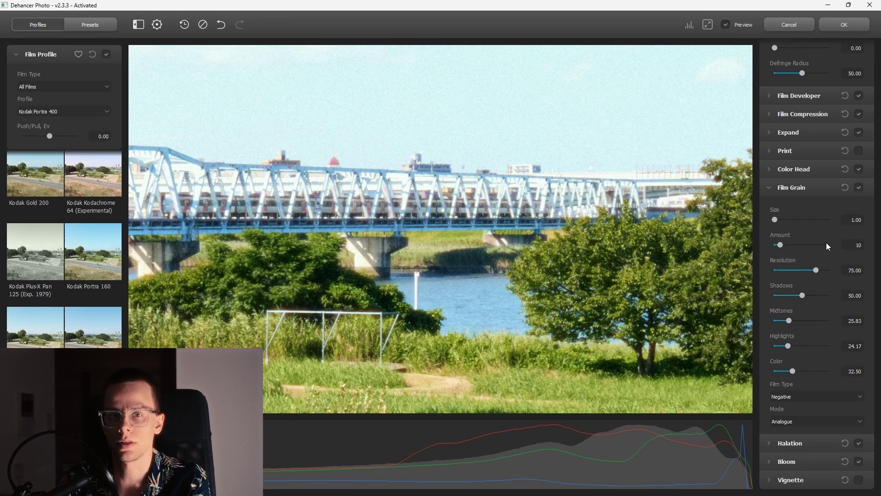
pyautogui.click(858, 188)
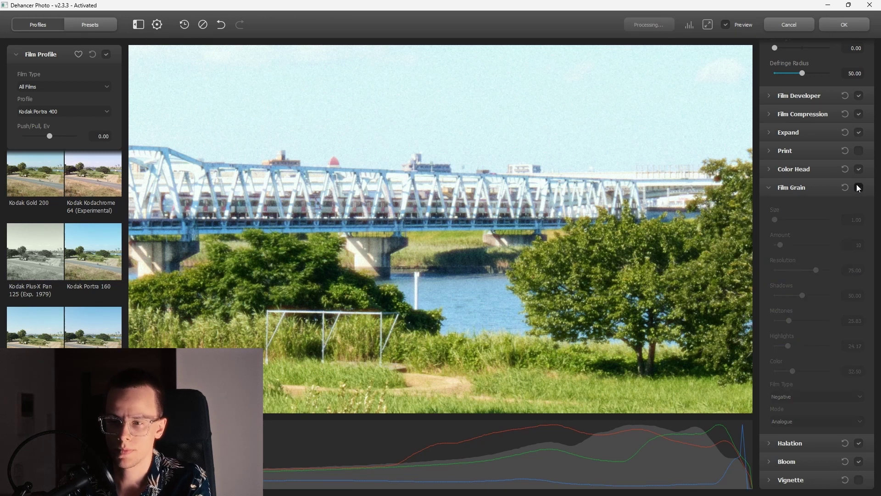
pyautogui.click(859, 187)
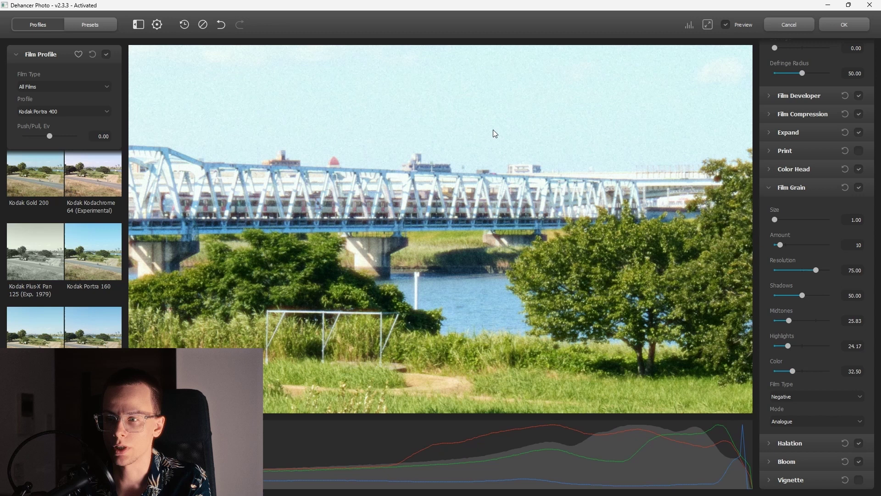
pyautogui.moveTo(788, 345); pyautogui.dragTo(784, 319)
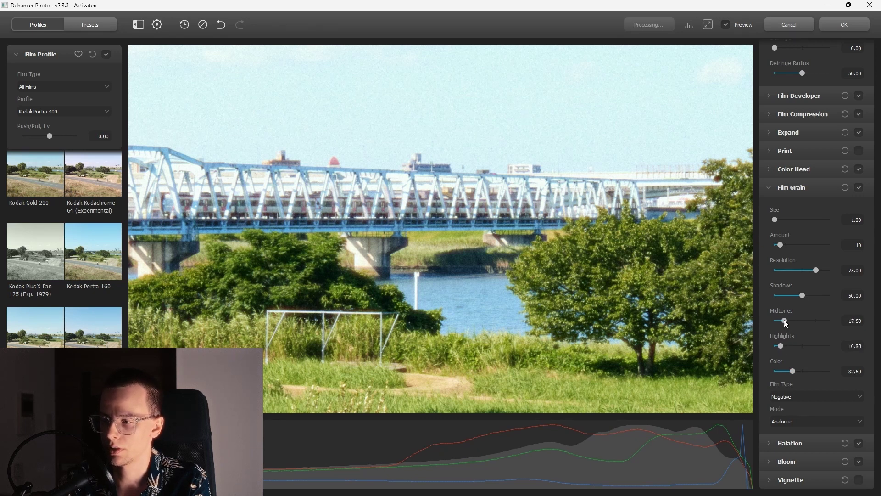
pyautogui.click(859, 188)
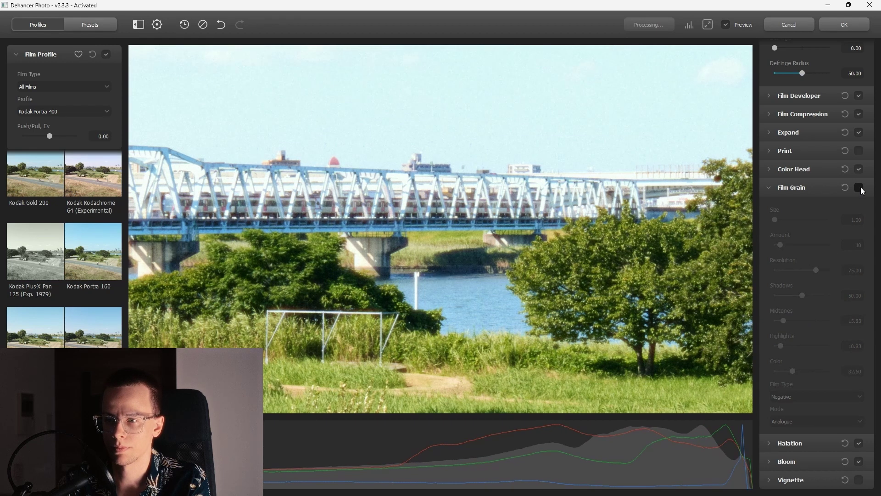
pyautogui.click(859, 188)
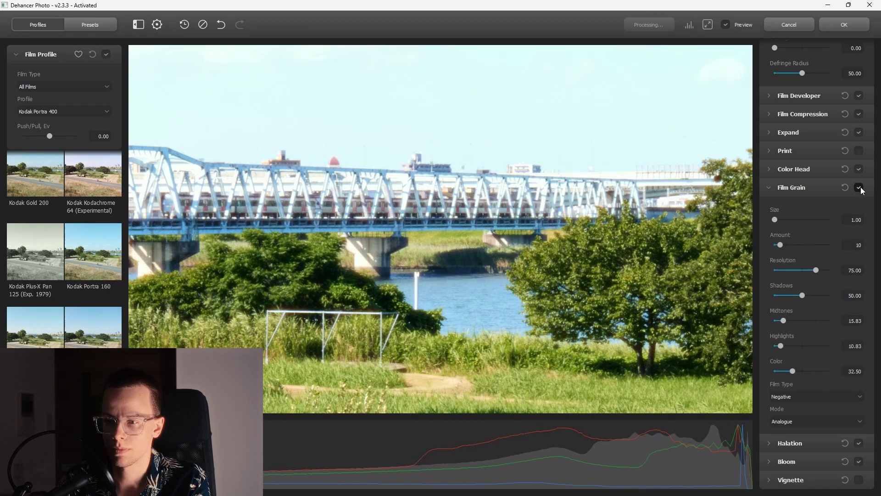
pyautogui.scroll(5, 657, 191)
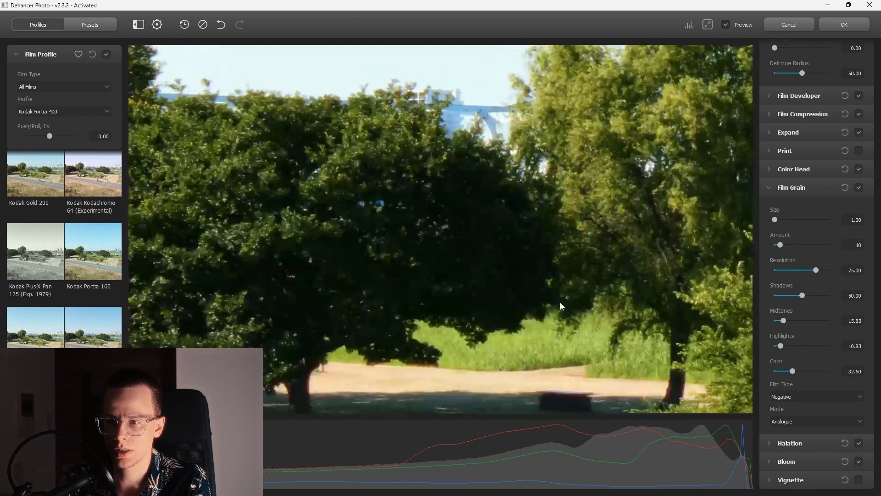
pyautogui.hotkey('ctrl', '0')
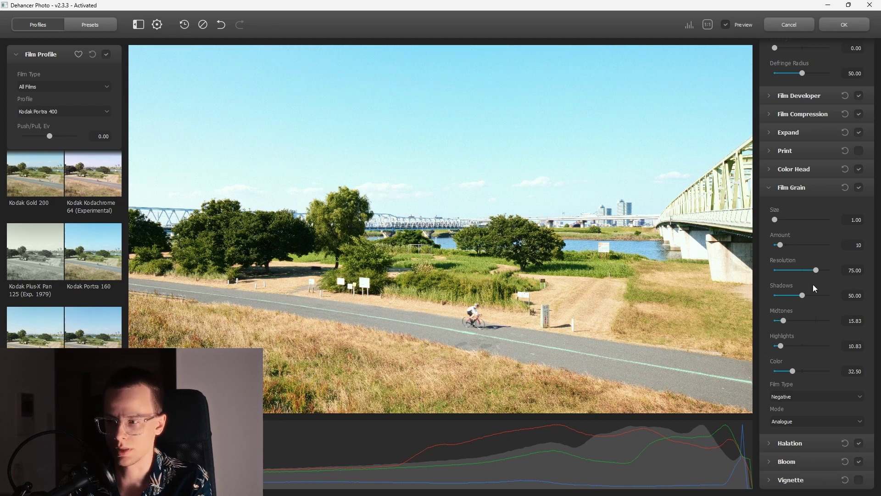
# Collapse Film Grain, show the Film Developer settings, and undo the last adjustment with Ctrl+Z
pyautogui.click(796, 188)
pyautogui.click(801, 210)
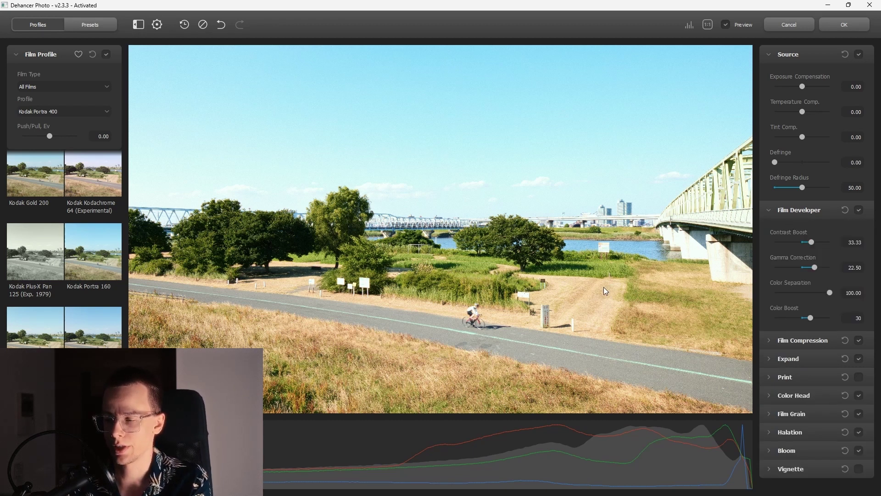
pyautogui.hotkey('ctrl', 'z')
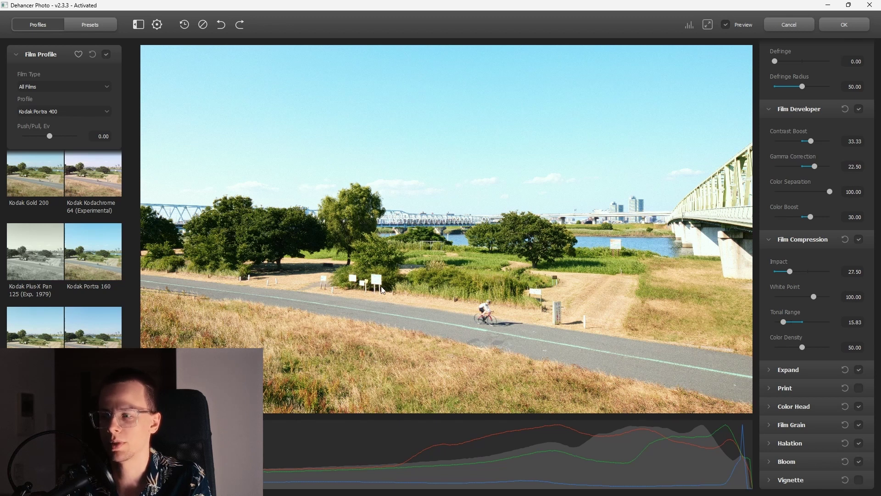
pyautogui.scroll(3, 821, 192)
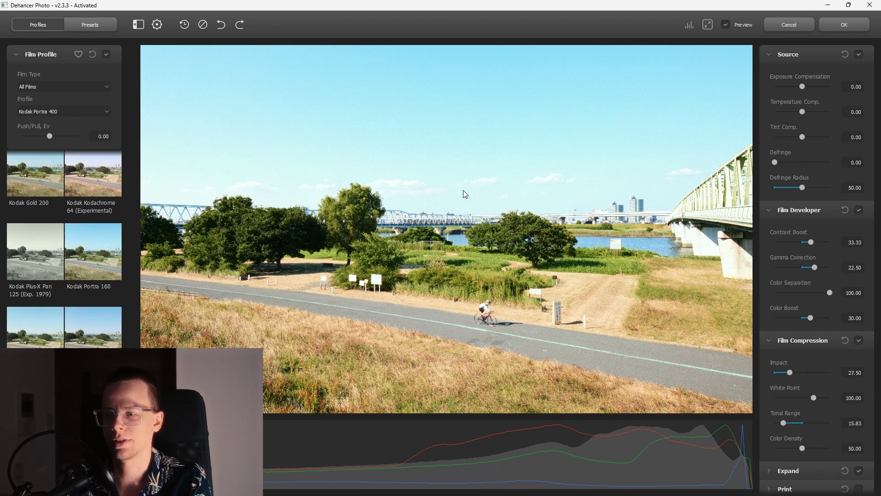
# Apply the Dehancer look, then inspect R5EN1929_1.tif at 100% and fit it back
pyautogui.click(843, 26)
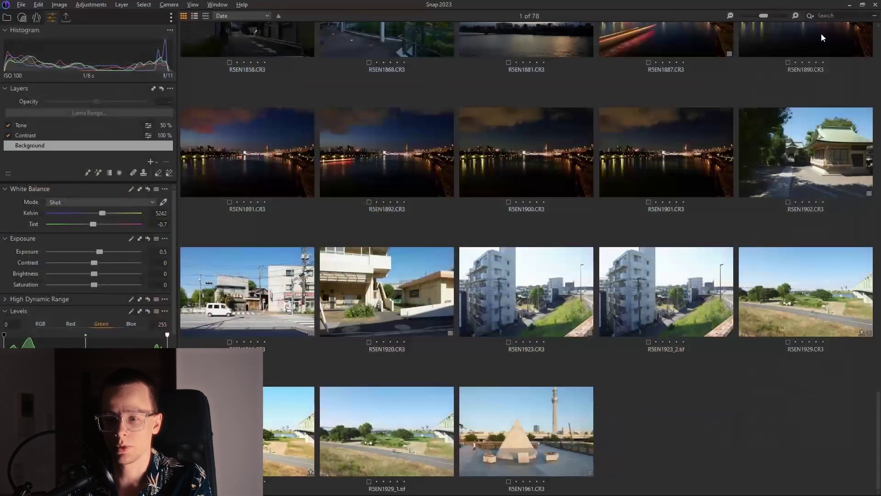
pyautogui.doubleClick(429, 389)
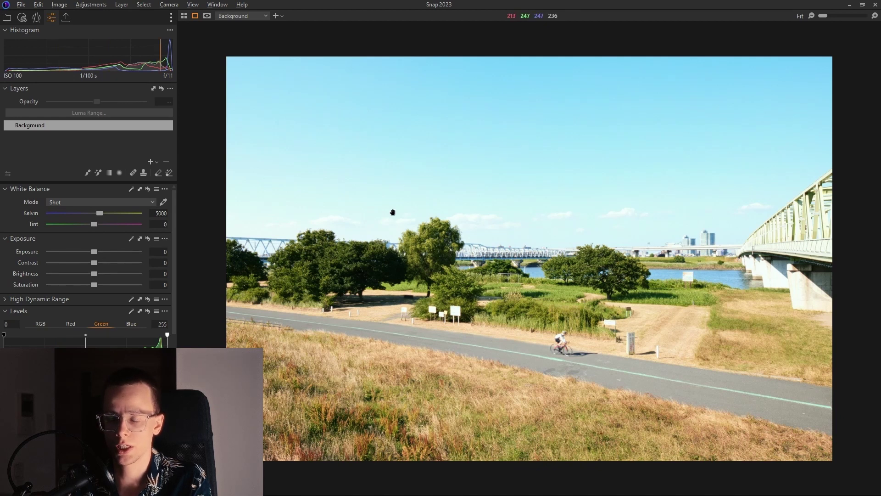
pyautogui.click(566, 334)
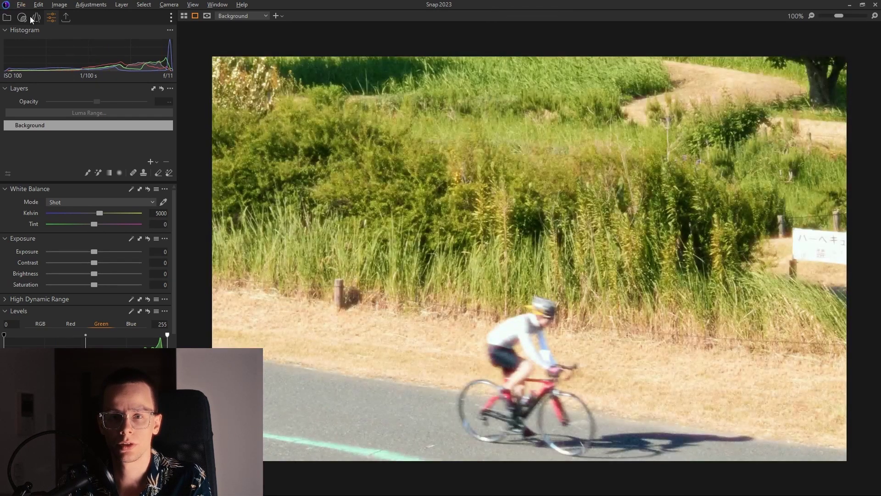
pyautogui.click(37, 17)
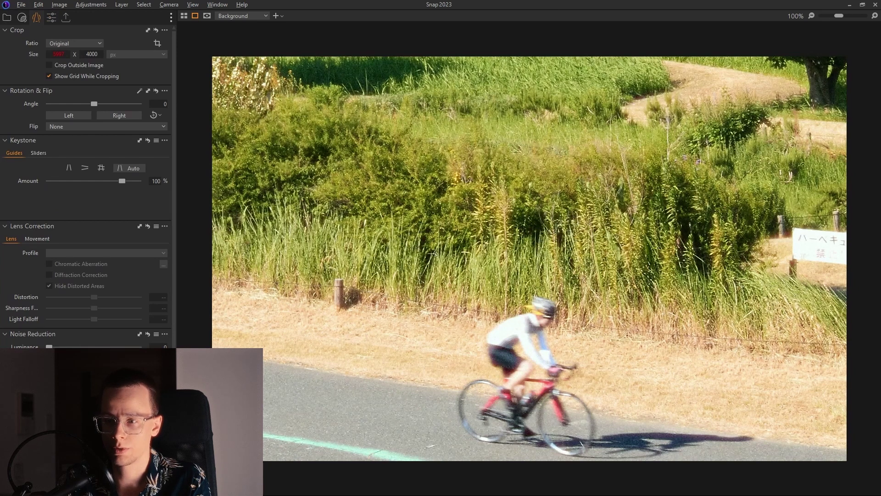
pyautogui.click(520, 291)
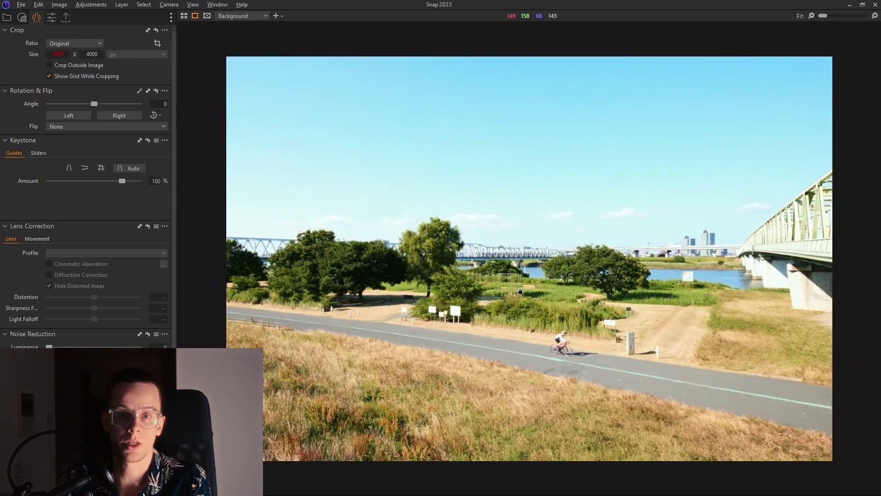
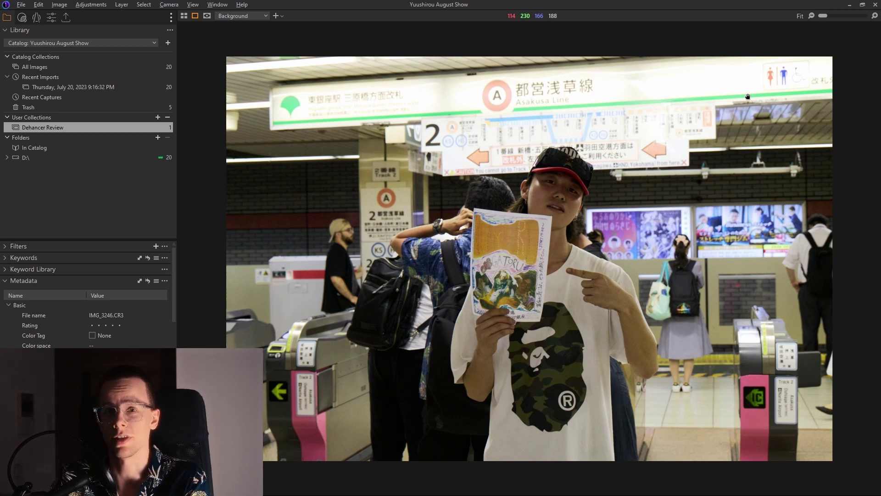
# Show the adjustment tools and inspect the Background and Contrast layers against the original
pyautogui.hotkey('ctrl', '4')
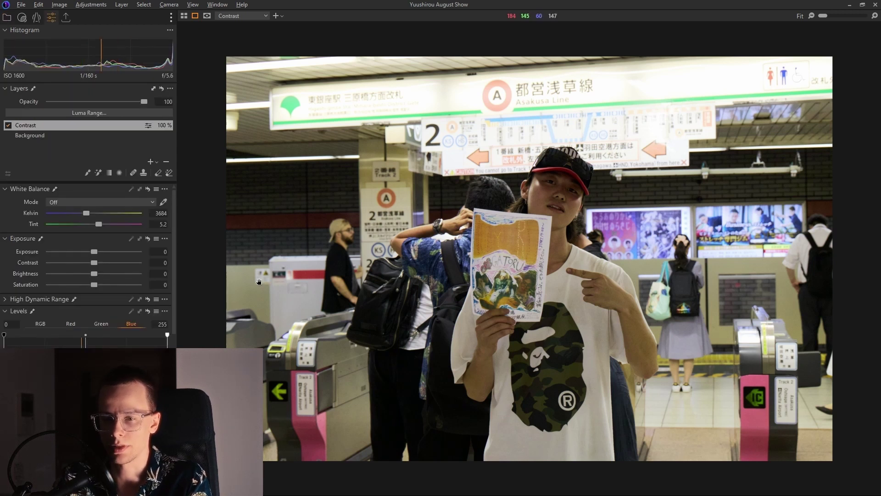
pyautogui.click(51, 135)
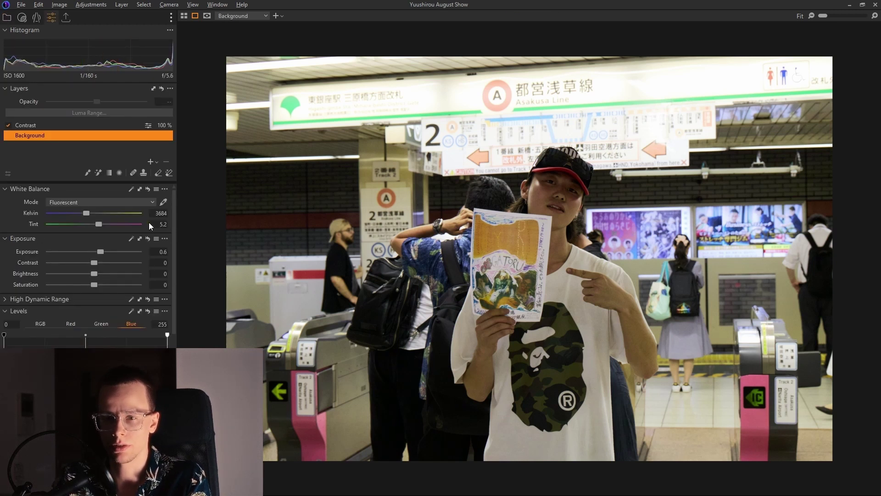
pyautogui.click(561, 179)
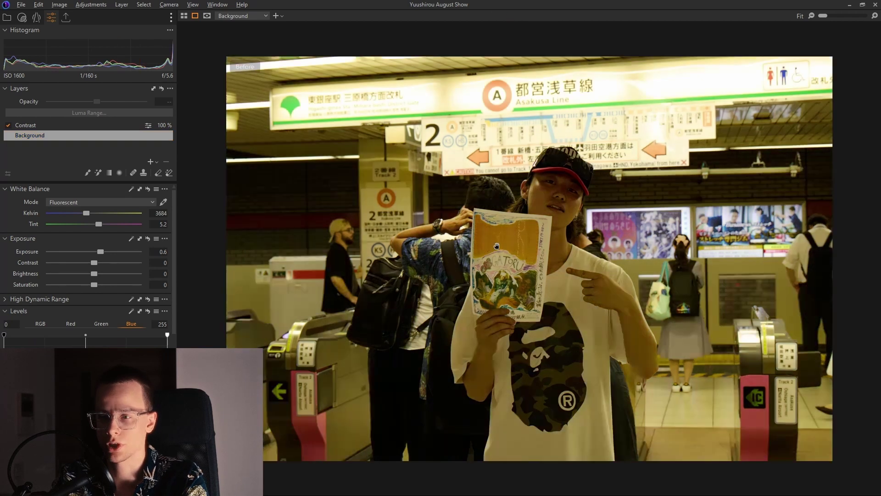
pyautogui.moveTo(560, 179); pyautogui.dragTo(601, 245)
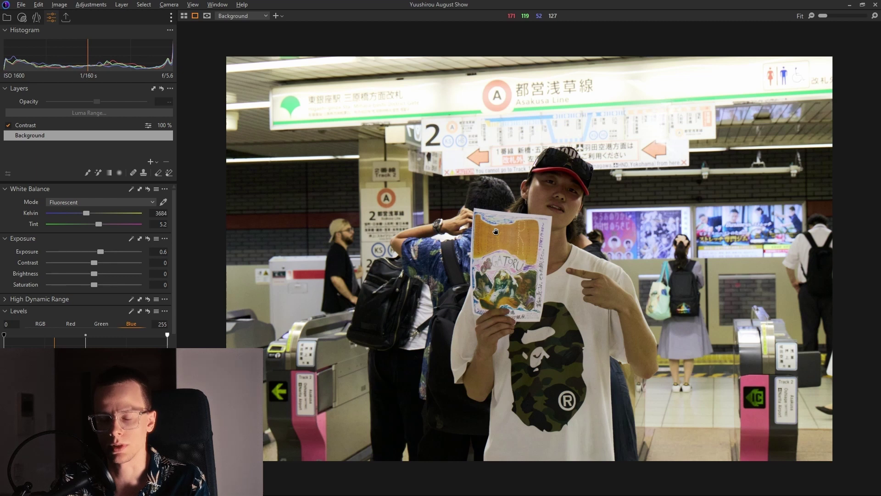
pyautogui.click(50, 127)
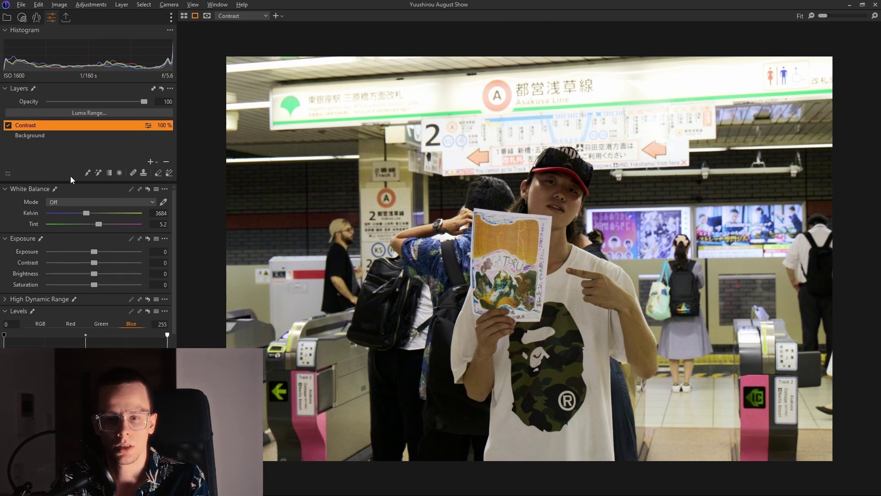
# Review the Lens and Color settings and the ICC profile, then switch to the browser grid
pyautogui.click(36, 18)
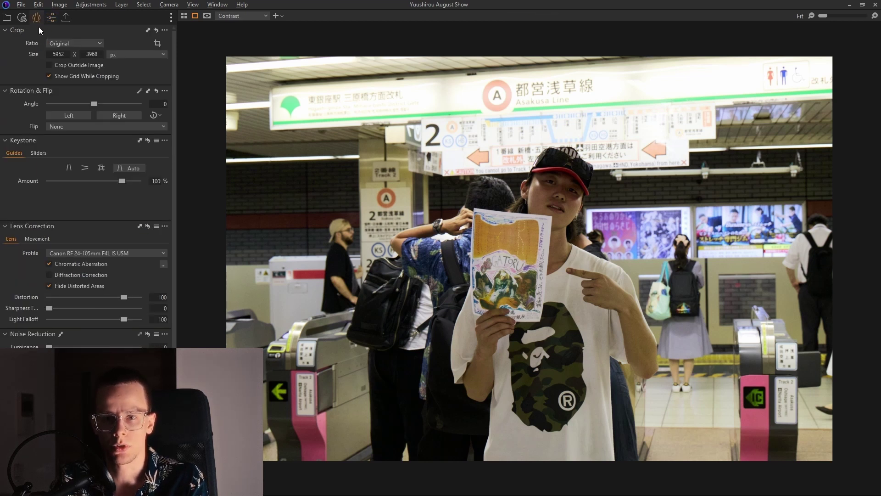
pyautogui.click(21, 18)
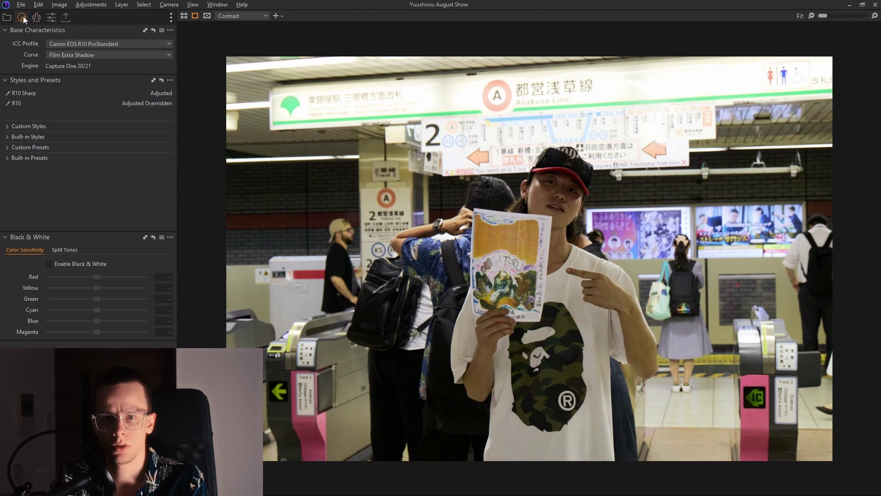
pyautogui.click(103, 44)
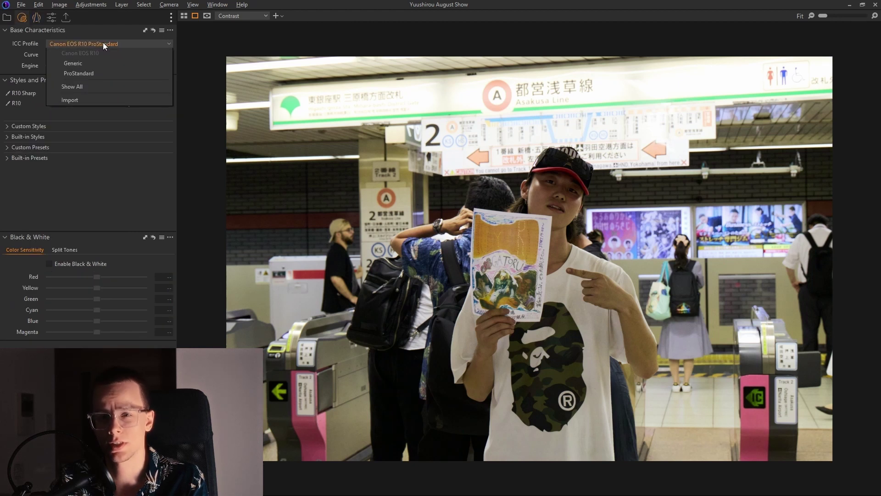
pyautogui.click(79, 74)
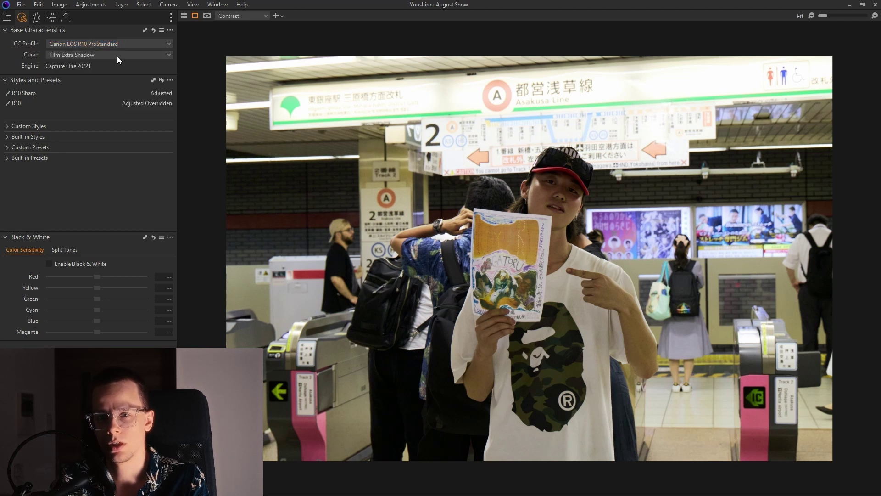
pyautogui.click(51, 18)
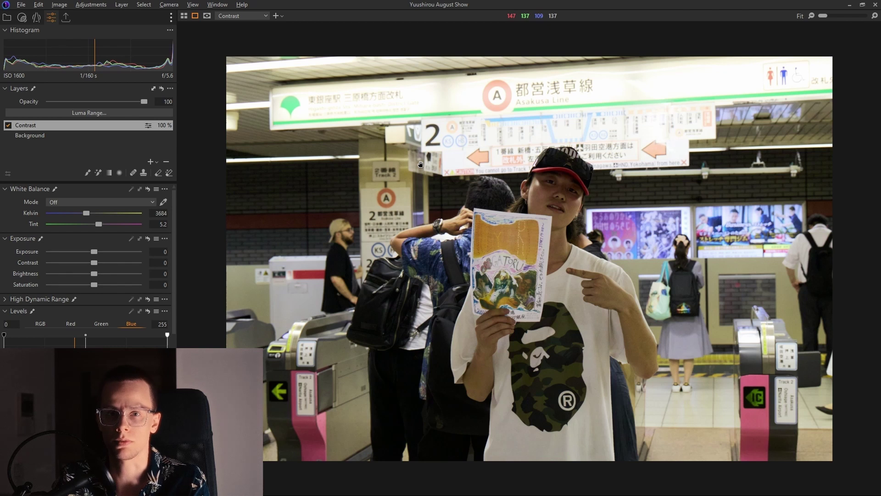
pyautogui.hotkey('ctrl', 'alt', 'v')
# Edit the portrait externally with DehancerLightroom.exe as a 16-bit TIFF variant
pyautogui.rightClick(274, 83)
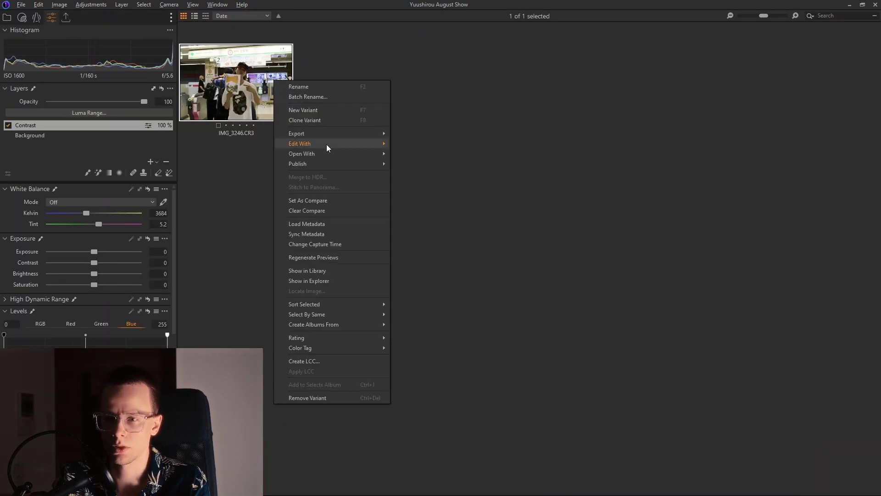
pyautogui.moveTo(326, 144)
pyautogui.click(405, 251)
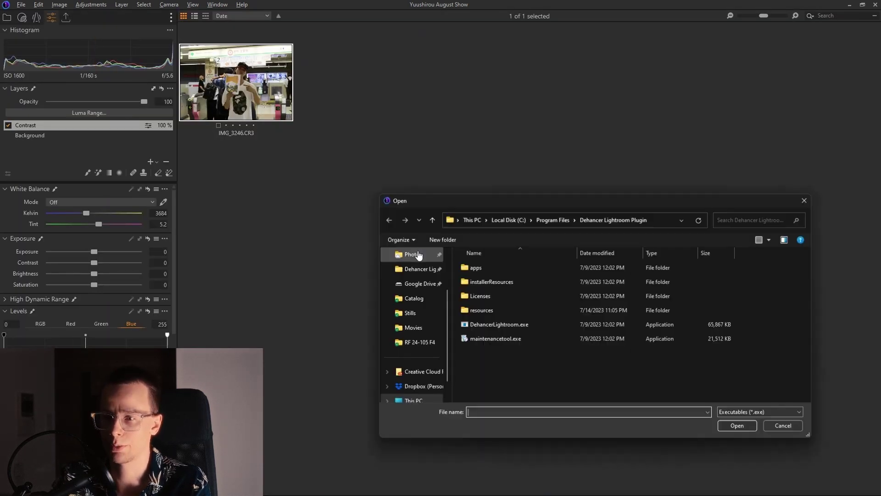
pyautogui.doubleClick(502, 321)
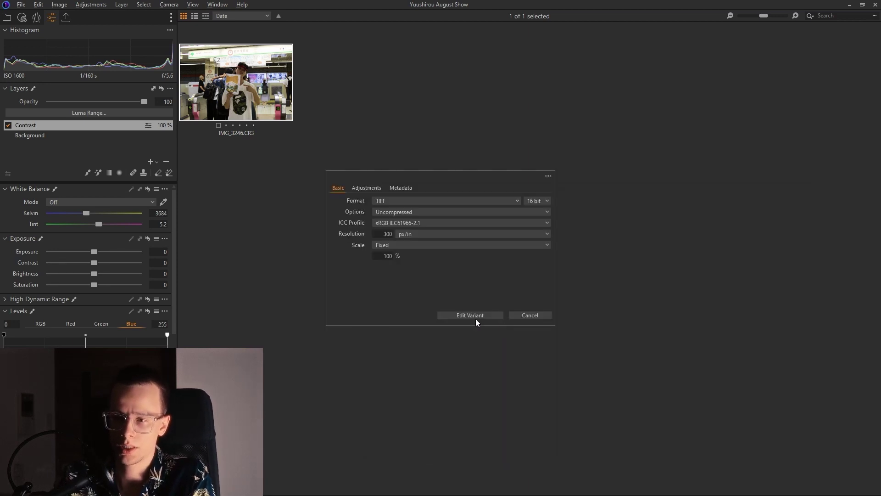
pyautogui.click(475, 317)
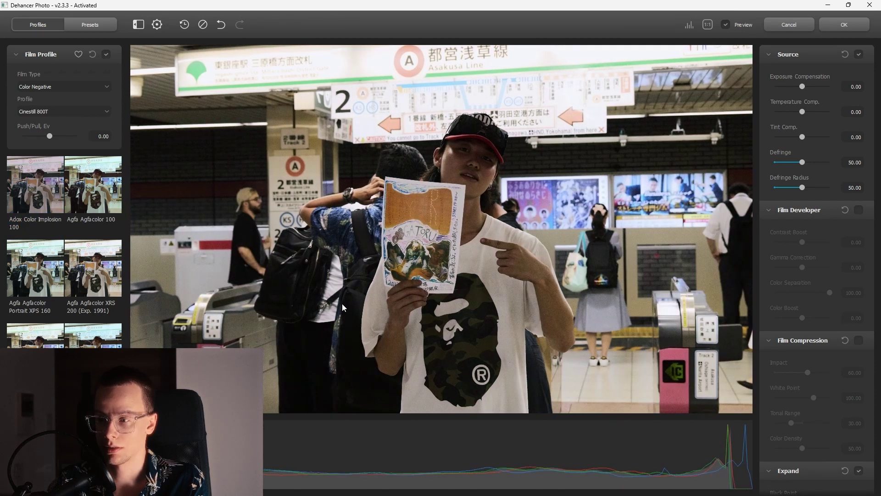
# Set Defringe to 0 and collapse all the Dehancer effect panels
pyautogui.moveTo(802, 163); pyautogui.dragTo(575, 167)
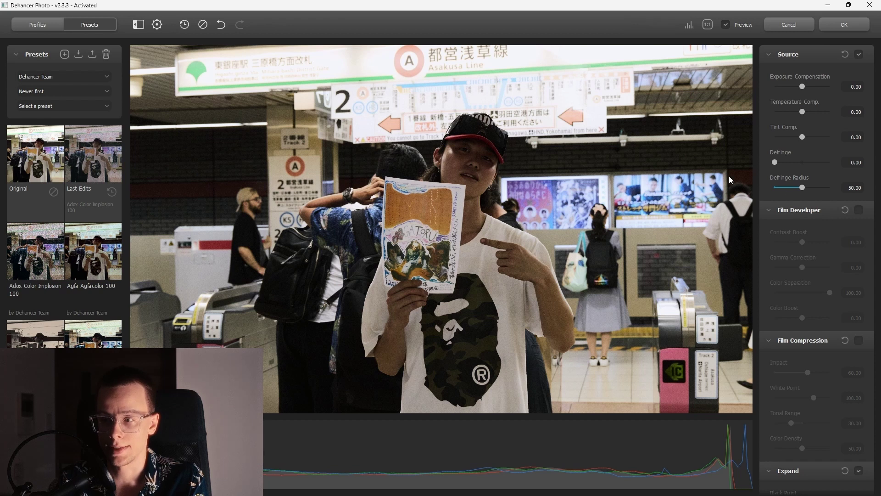
pyautogui.click(811, 210)
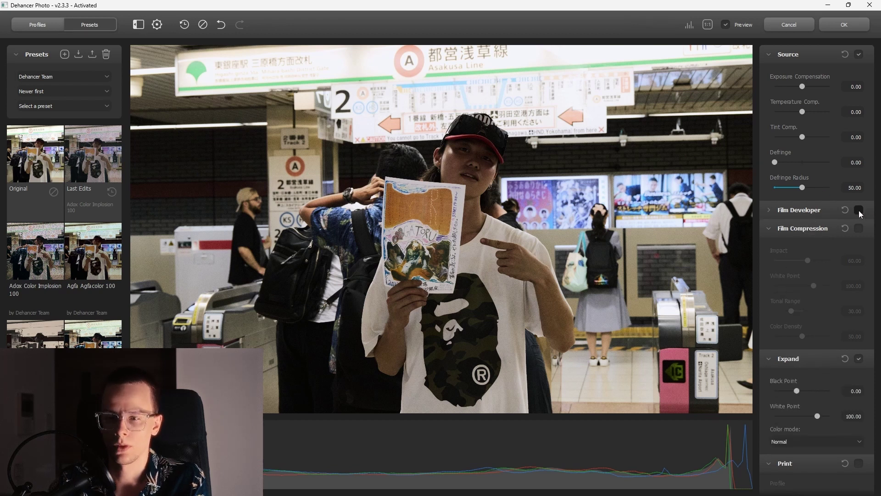
pyautogui.click(789, 229)
pyautogui.click(797, 248)
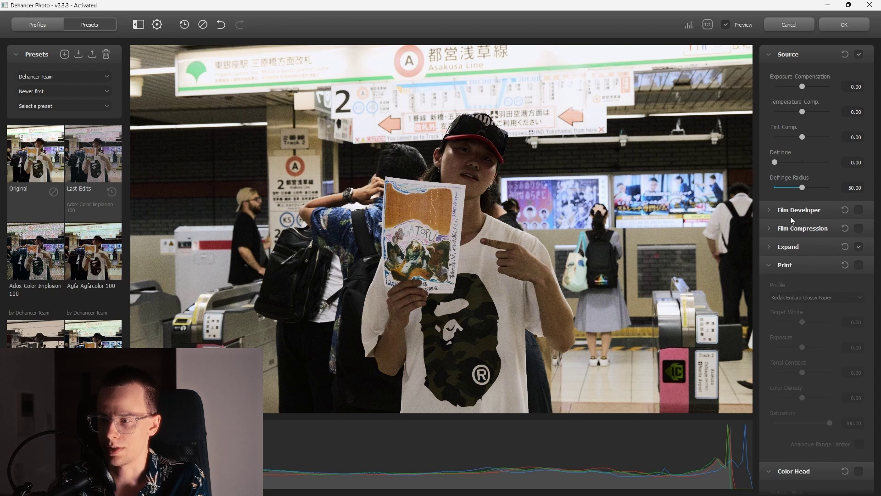
pyautogui.click(805, 266)
pyautogui.click(804, 286)
pyautogui.click(804, 305)
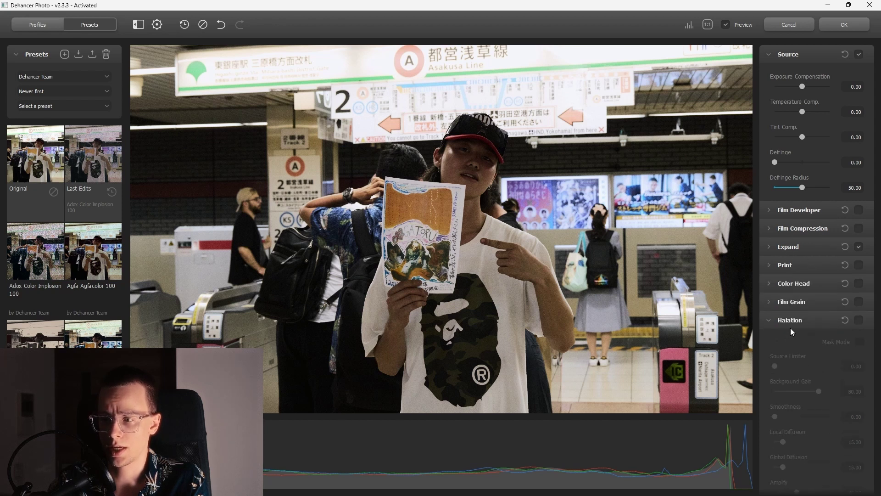
pyautogui.click(798, 322)
pyautogui.click(789, 341)
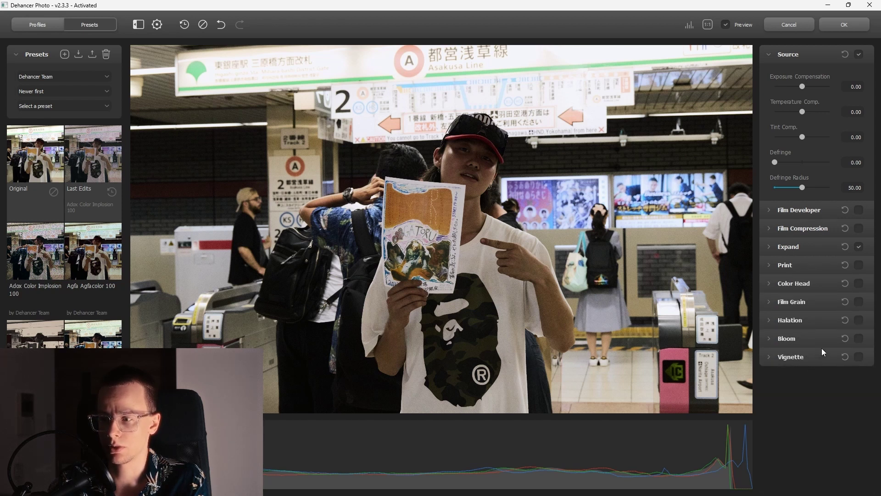
# Enable Color Head with Yellow-Blue 7.50 and Shadows Tone 11.67, toggling it to compare
pyautogui.click(858, 283)
pyautogui.click(816, 287)
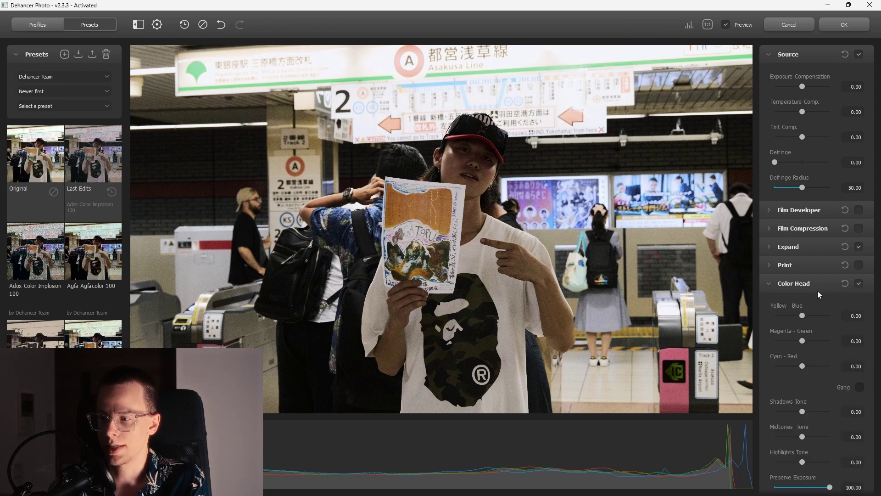
pyautogui.scroll(-3, 655, 271)
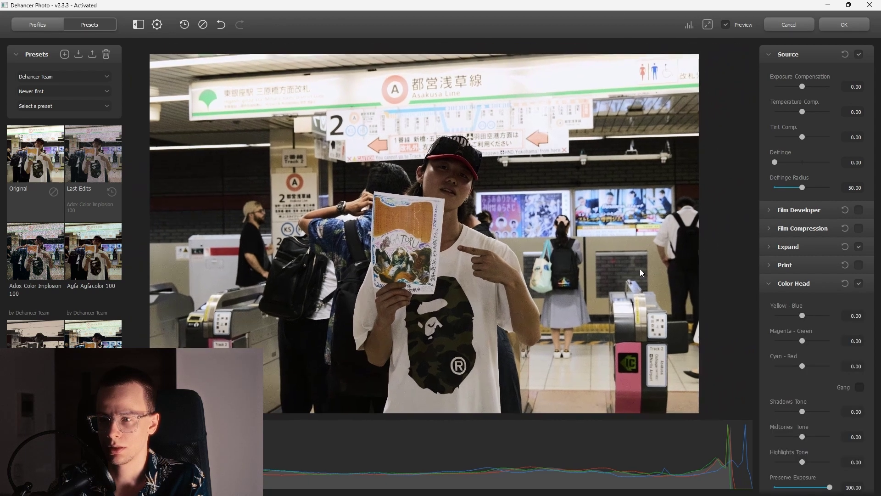
pyautogui.moveTo(802, 316); pyautogui.dragTo(806, 318)
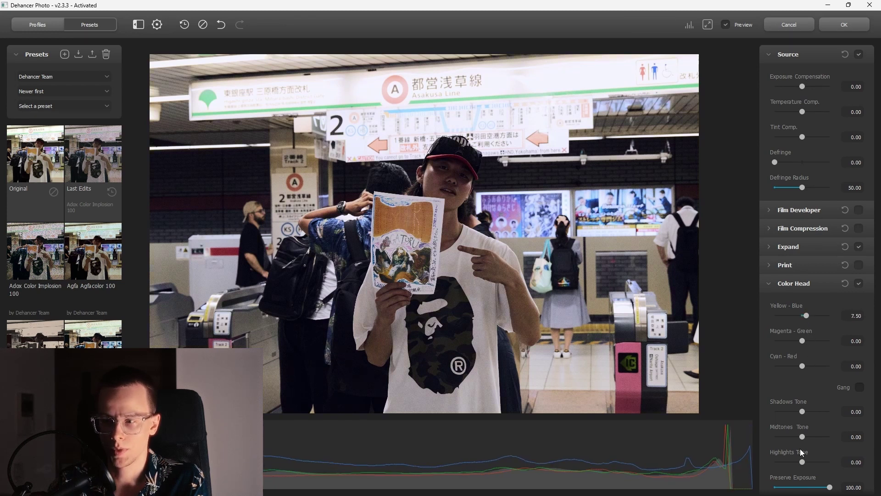
pyautogui.scroll(2, 799, 413)
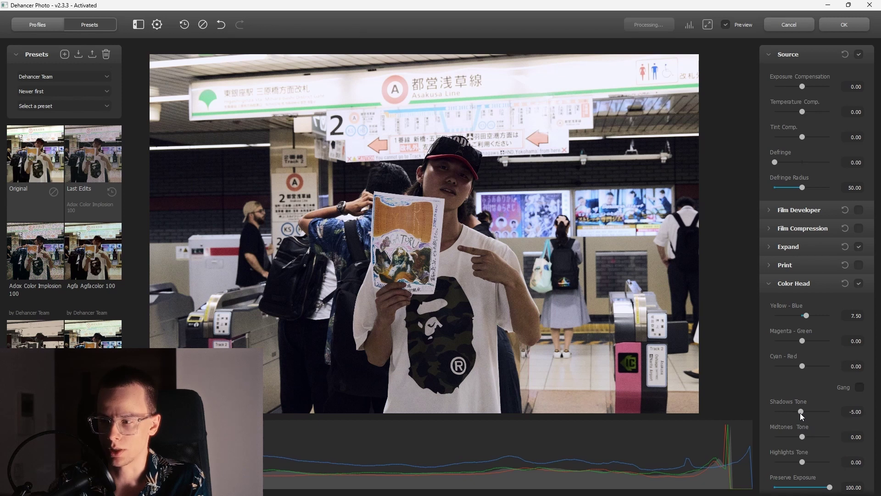
pyautogui.scroll(6, 804, 414)
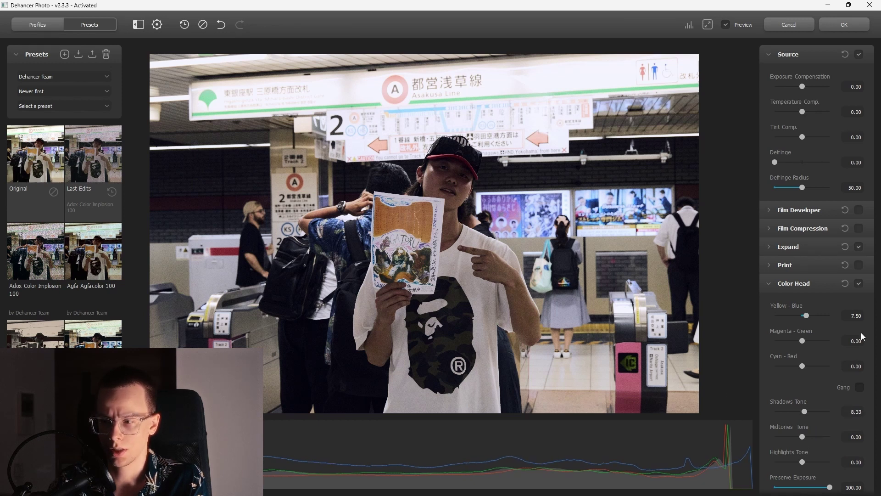
pyautogui.moveTo(805, 410); pyautogui.dragTo(806, 411)
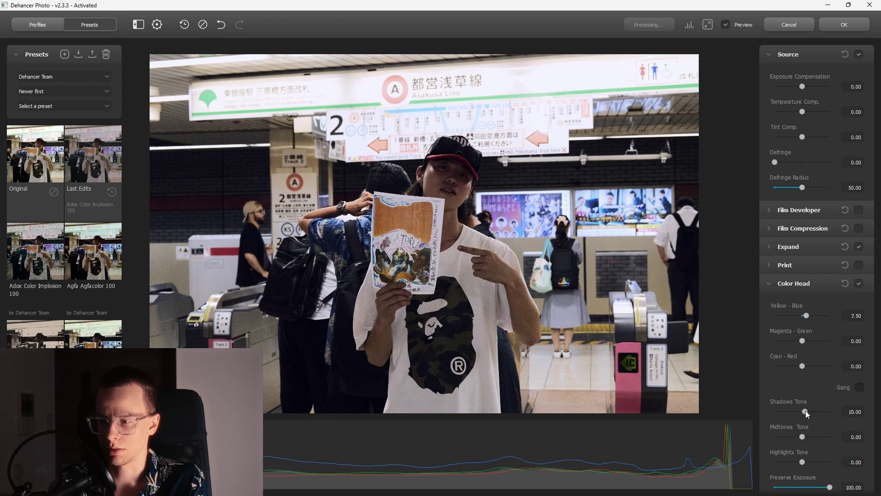
pyautogui.click(858, 284)
pyautogui.click(859, 284)
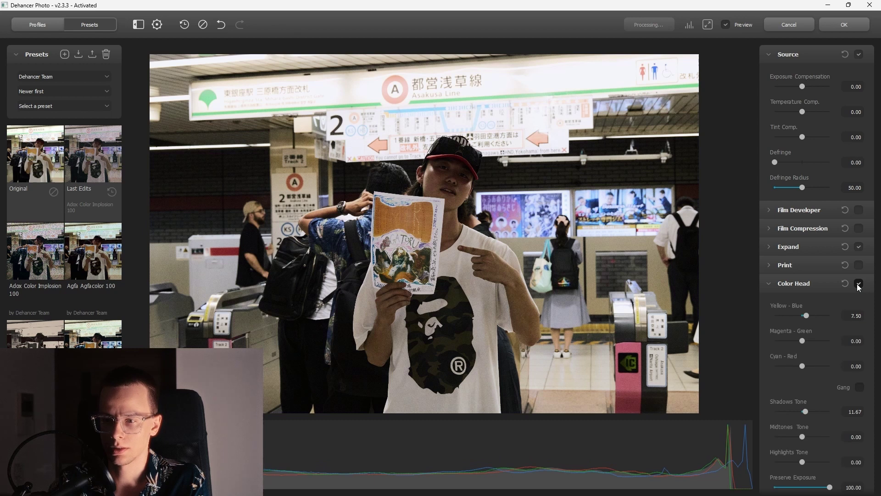
# Enable Film Developer with Contrast Boost 33.33 and Color Boost 25
pyautogui.click(806, 283)
pyautogui.click(813, 215)
pyautogui.click(858, 210)
pyautogui.moveTo(801, 244); pyautogui.dragTo(811, 244)
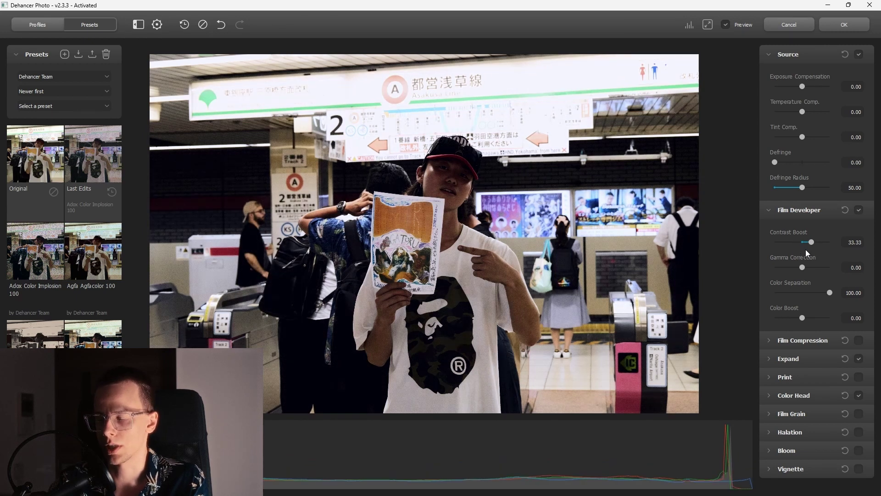
pyautogui.moveTo(803, 318); pyautogui.dragTo(789, 318)
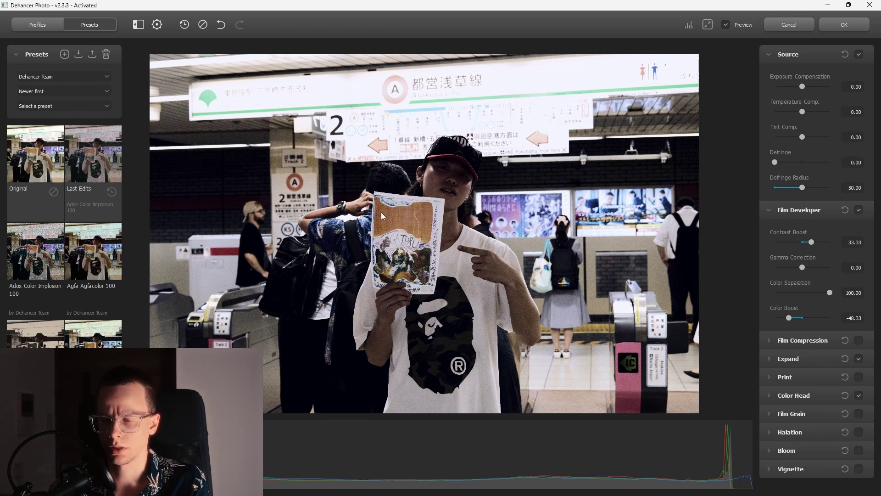
pyautogui.moveTo(802, 317); pyautogui.dragTo(810, 319)
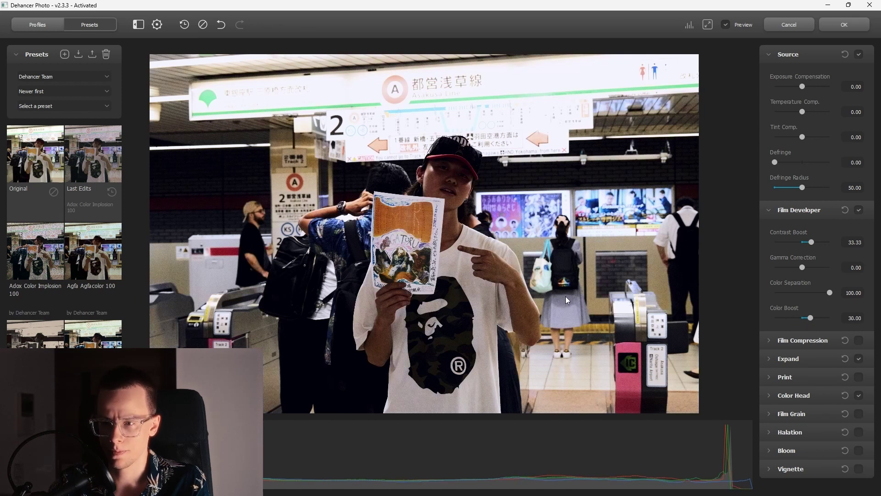
pyautogui.doubleClick(856, 318)
pyautogui.write('25')
pyautogui.press('Return')
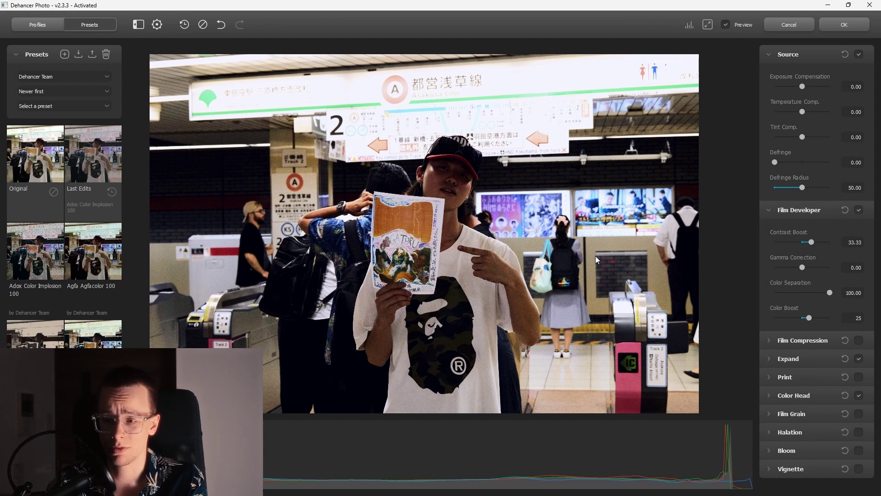
# Raise Film Developer Gamma Correction to 19.17 while inspecting the zoomed photo, then collapse it
pyautogui.click(814, 213)
pyautogui.click(813, 213)
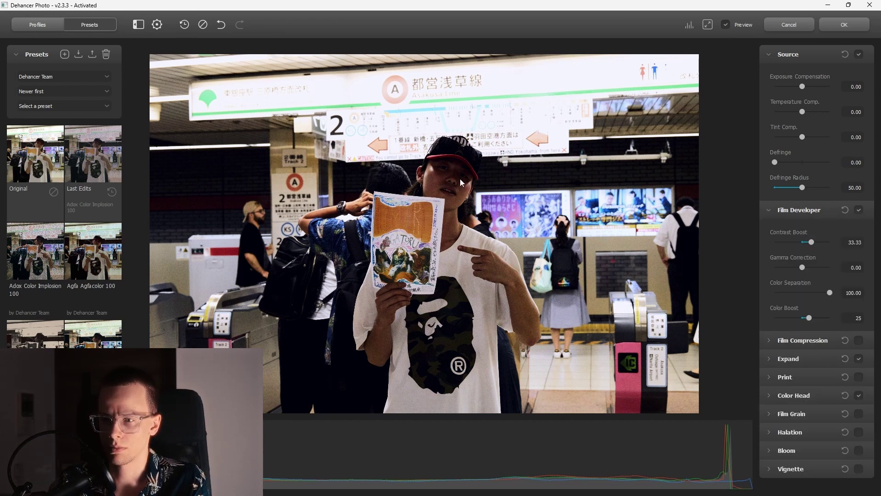
pyautogui.scroll(3, 459, 178)
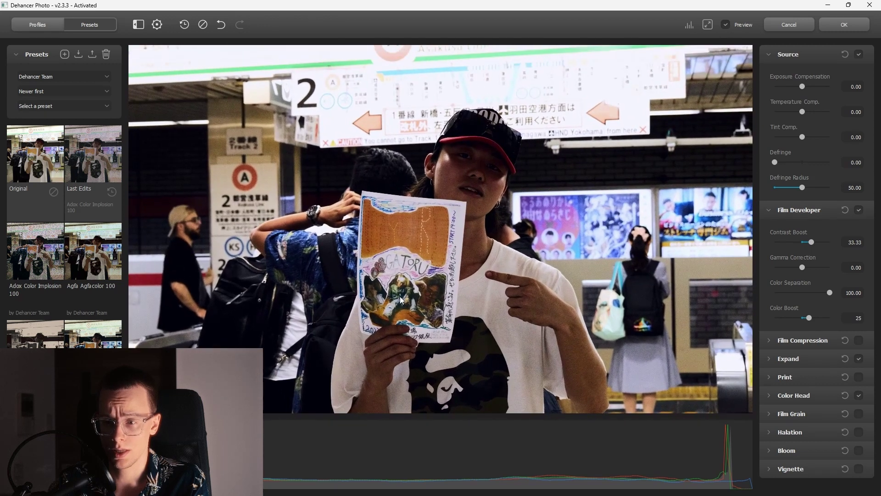
pyautogui.moveTo(400, 299); pyautogui.dragTo(420, 248)
pyautogui.scroll(-1, 422, 253)
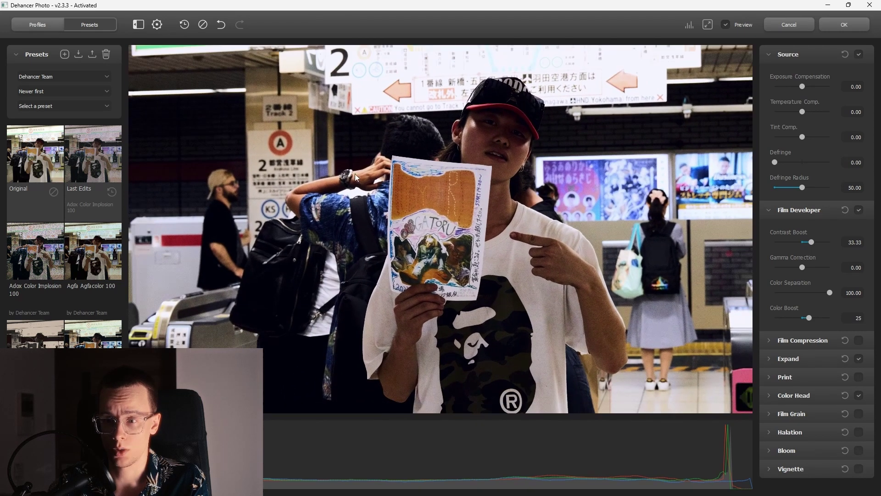
pyautogui.moveTo(431, 170); pyautogui.dragTo(404, 270)
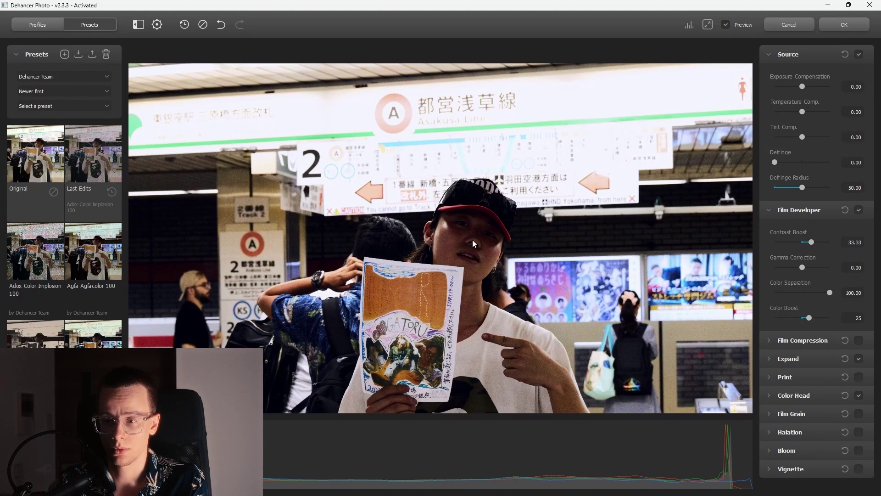
pyautogui.scroll(-1, 646, 271)
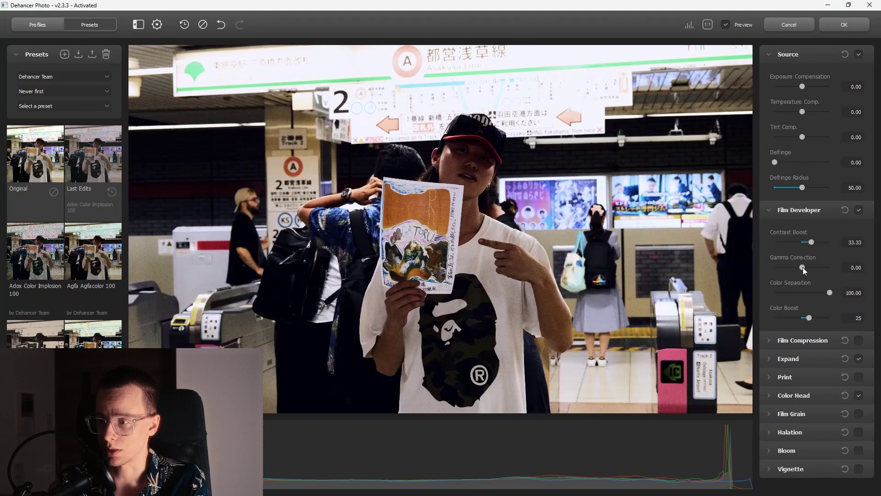
pyautogui.moveTo(803, 267); pyautogui.dragTo(809, 270)
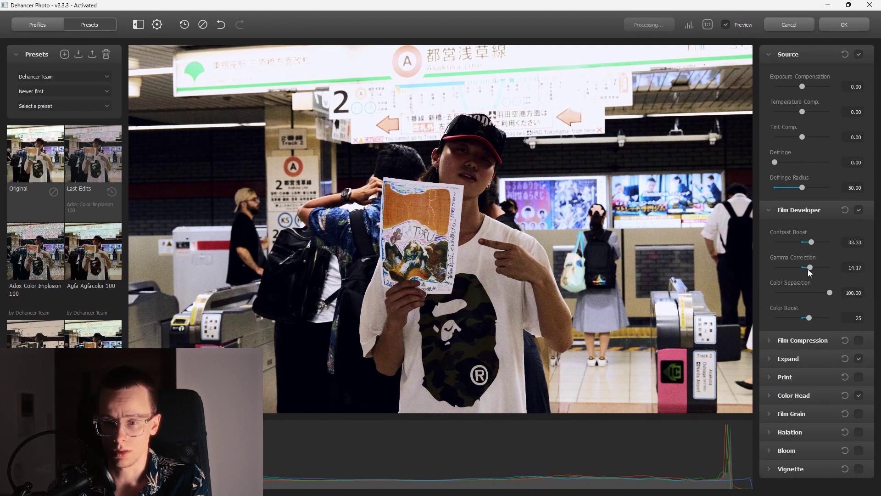
pyautogui.click(410, 165)
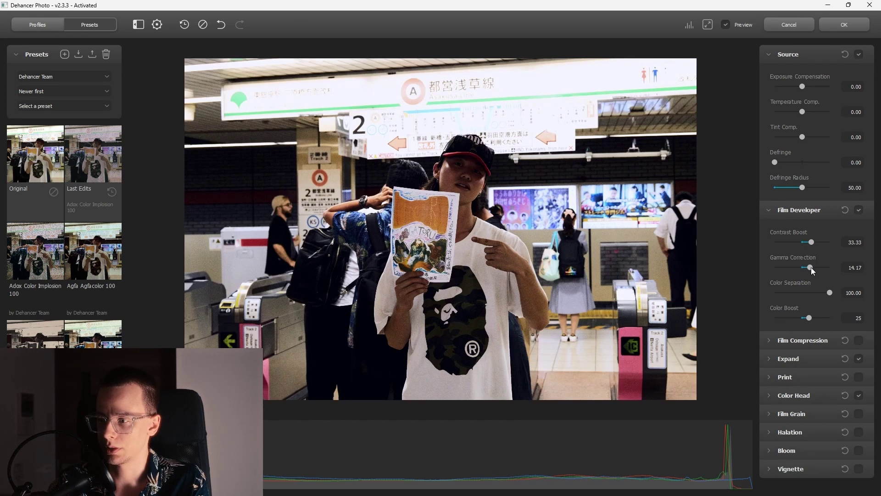
pyautogui.moveTo(811, 267); pyautogui.dragTo(812, 268)
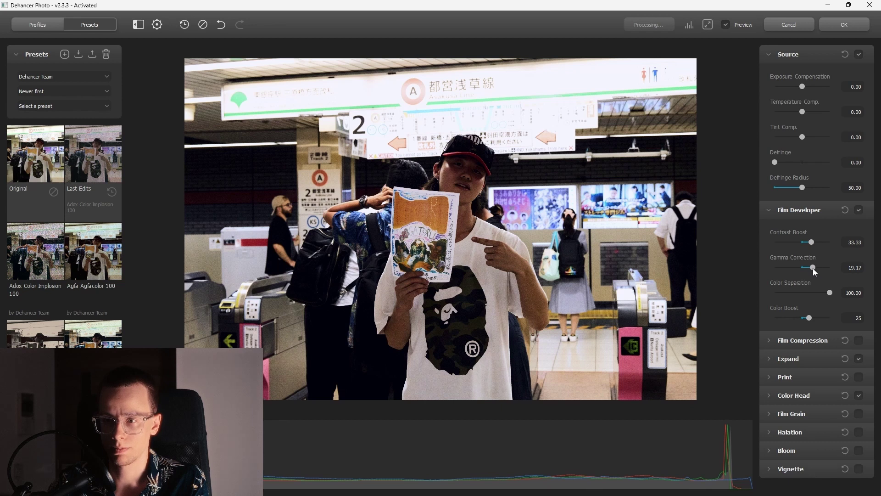
pyautogui.click(815, 215)
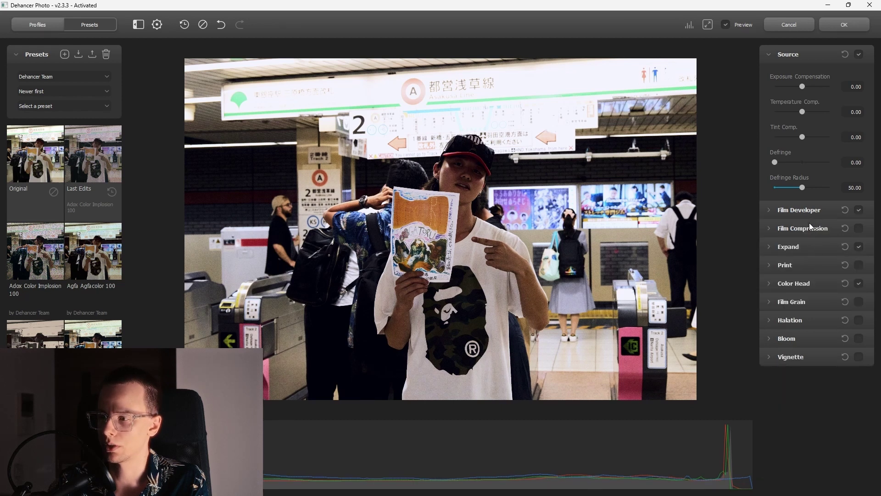
# Enable Film Compression, lower Impact from 60 to 19.17, and toggle it to compare
pyautogui.click(810, 229)
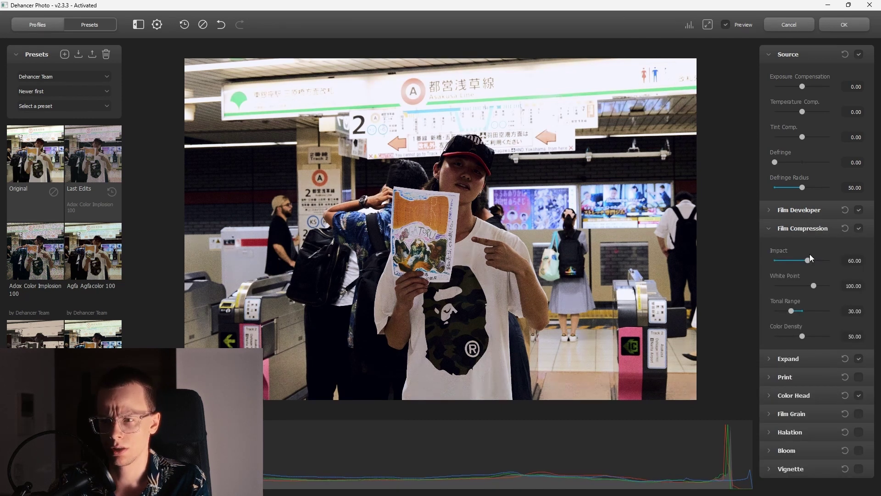
pyautogui.moveTo(810, 255); pyautogui.dragTo(787, 255)
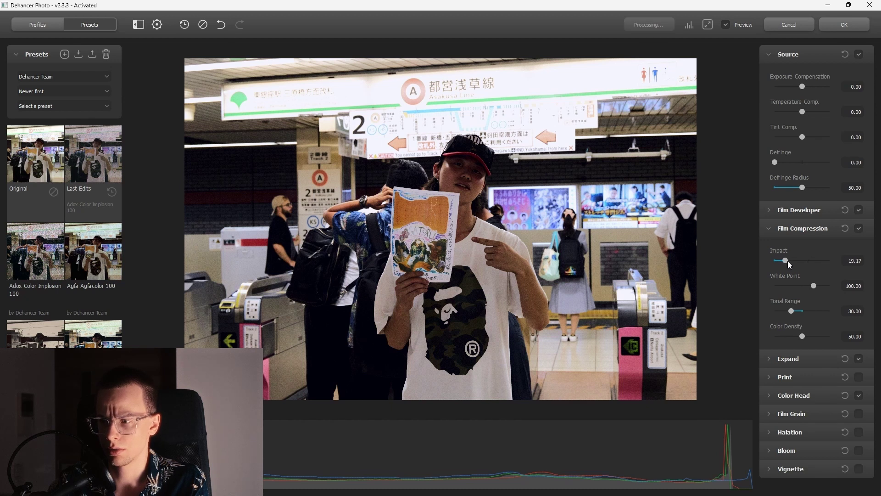
pyautogui.click(858, 229)
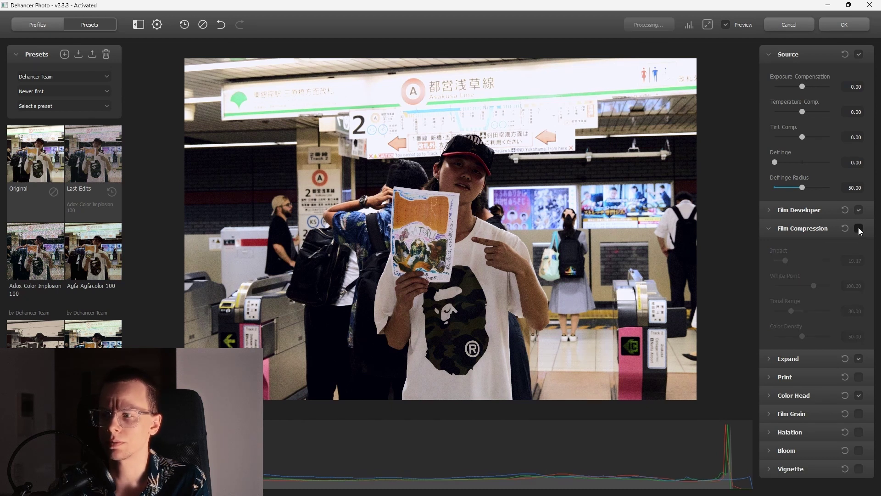
pyautogui.click(860, 230)
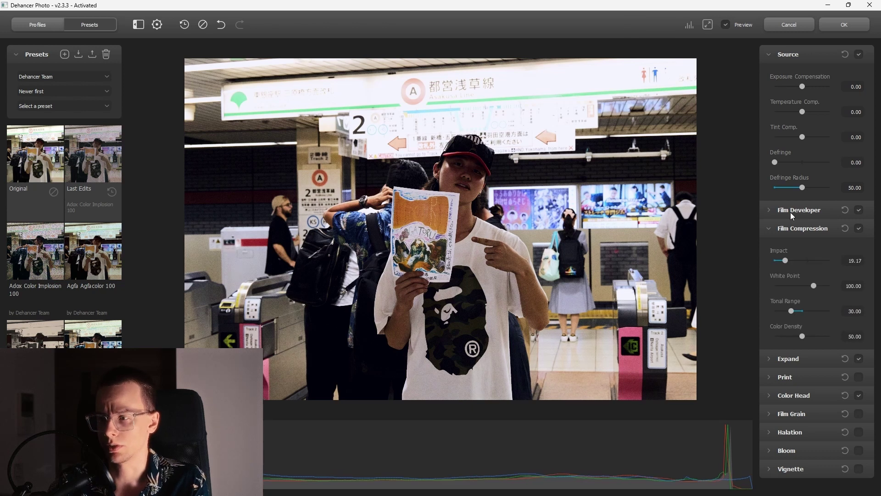
# Open Expand and set Black Point 3.75 and White Point 91.50
pyautogui.click(816, 227)
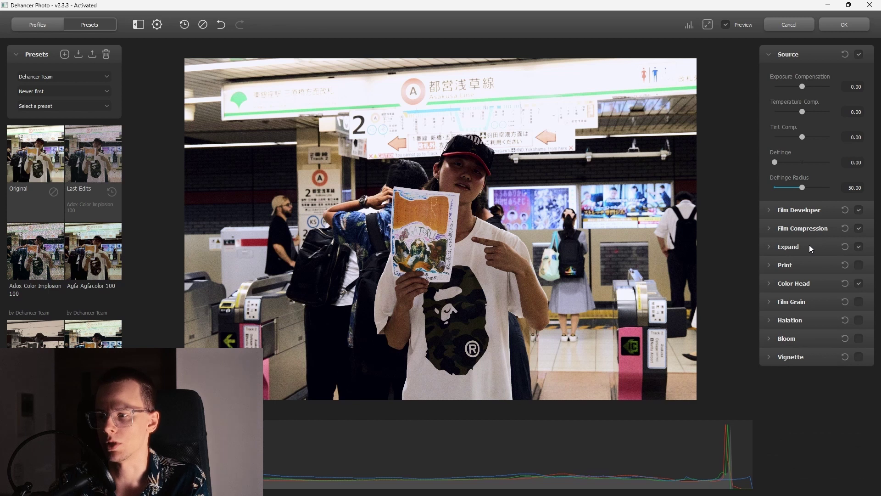
pyautogui.click(826, 226)
pyautogui.click(840, 228)
pyautogui.click(816, 243)
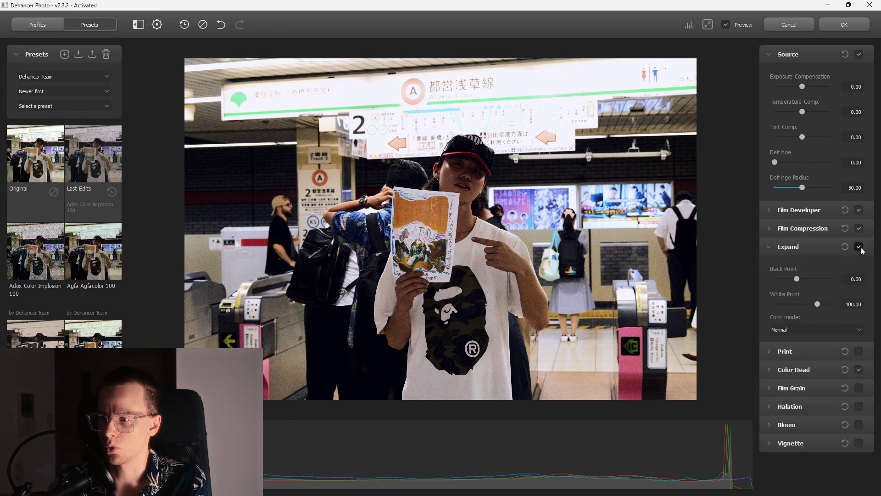
pyautogui.moveTo(796, 279); pyautogui.dragTo(795, 279)
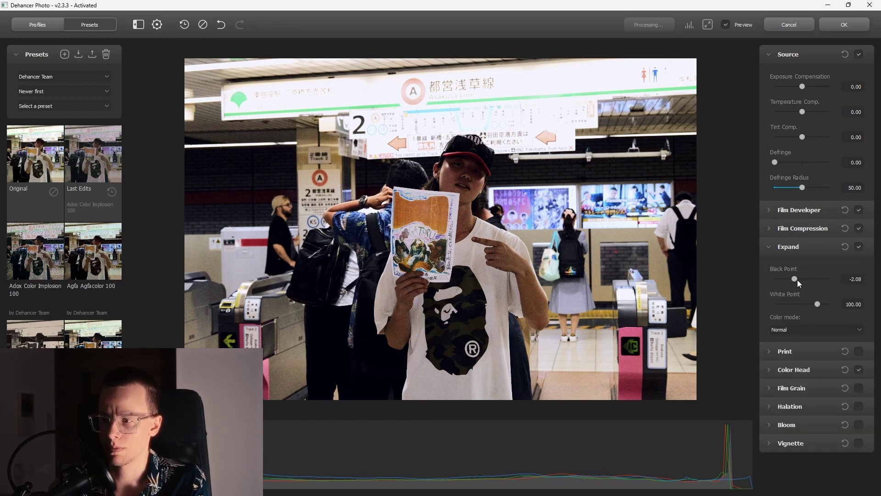
pyautogui.moveTo(800, 280); pyautogui.dragTo(800, 280)
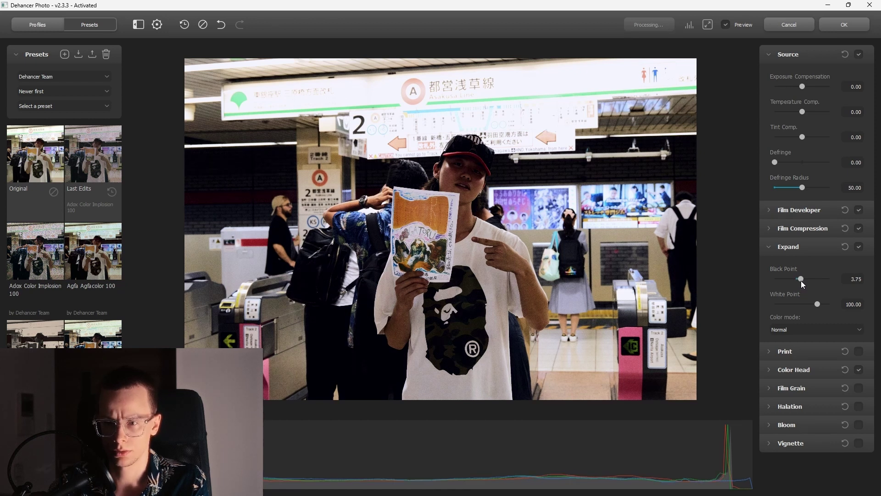
pyautogui.moveTo(817, 304); pyautogui.dragTo(812, 303)
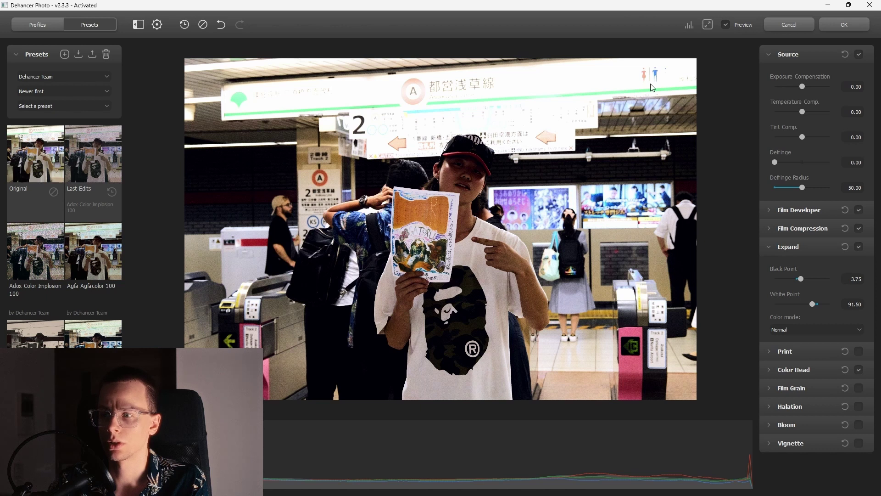
# Toggle Expand off and on to compare, refit the photo, and collapse the section
pyautogui.click(863, 247)
pyautogui.click(859, 247)
pyautogui.click(859, 246)
pyautogui.click(787, 243)
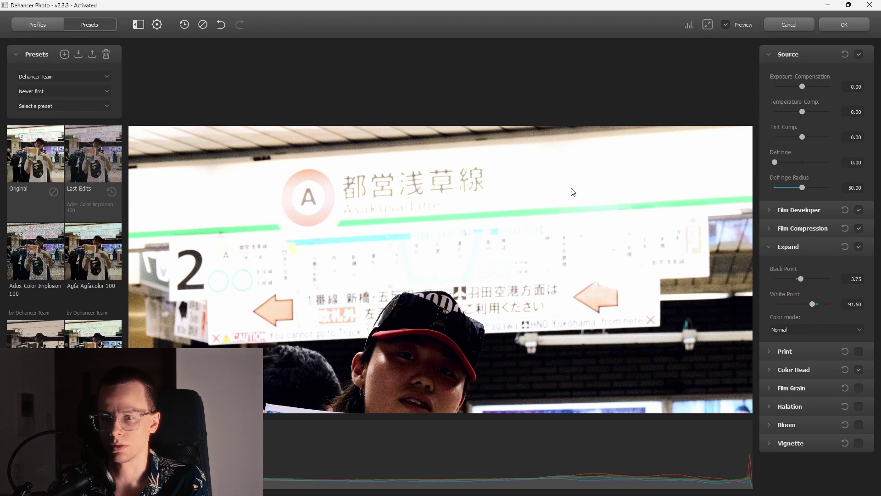
pyautogui.click(515, 236)
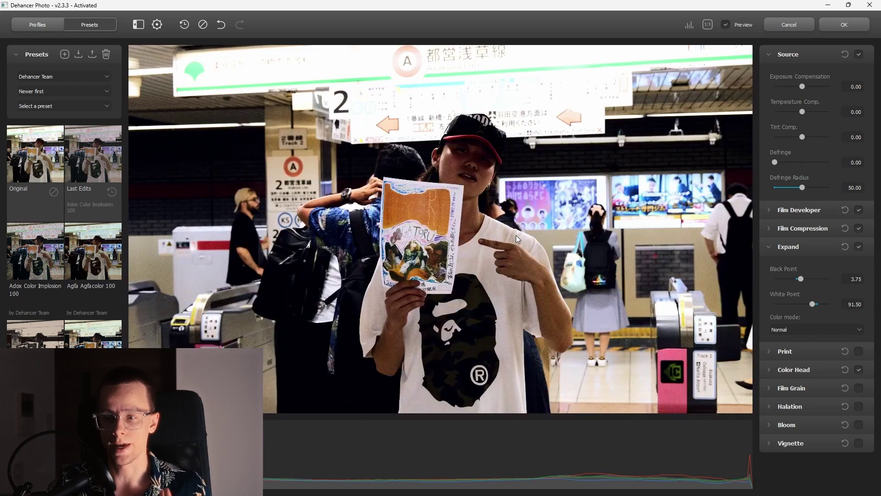
pyautogui.click(515, 235)
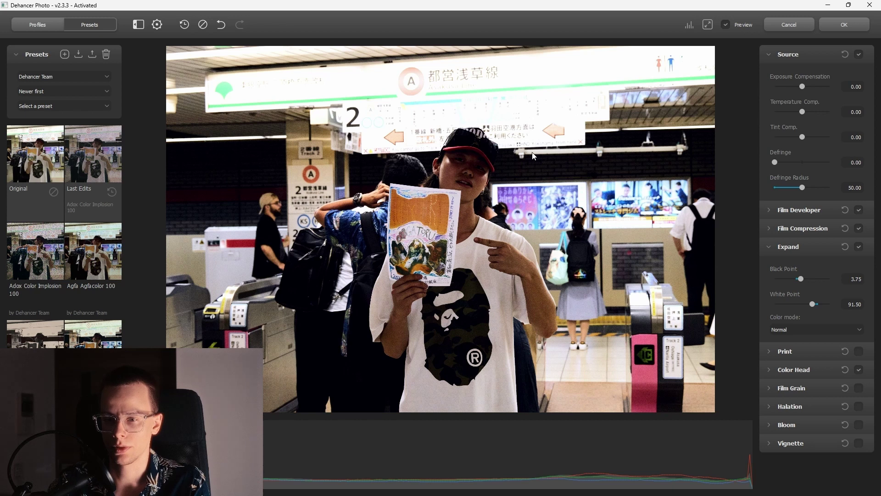
pyautogui.scroll(3, 533, 157)
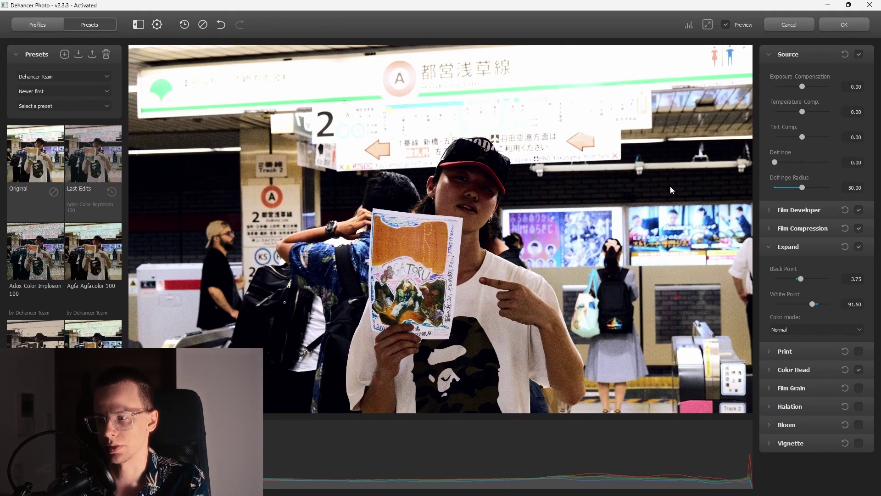
pyautogui.click(803, 246)
pyautogui.scroll(-3, 618, 257)
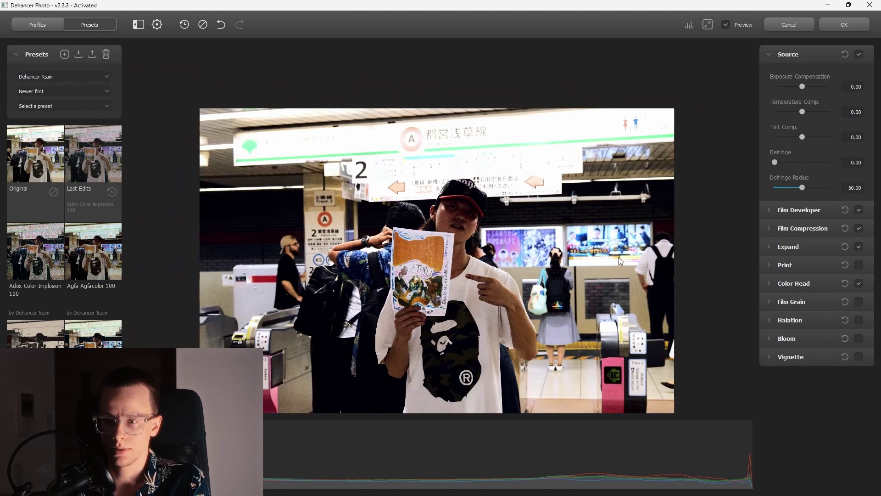
pyautogui.click(806, 210)
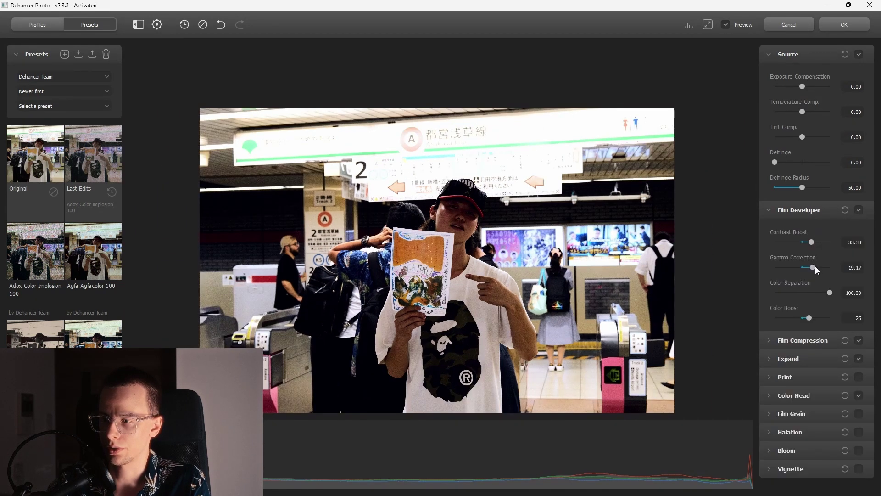
pyautogui.moveTo(815, 267); pyautogui.dragTo(817, 267)
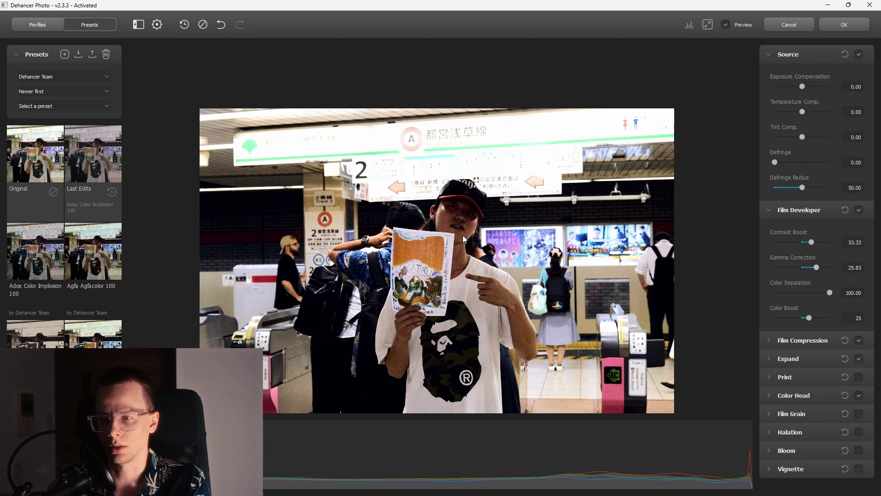
pyautogui.click(799, 210)
pyautogui.click(802, 285)
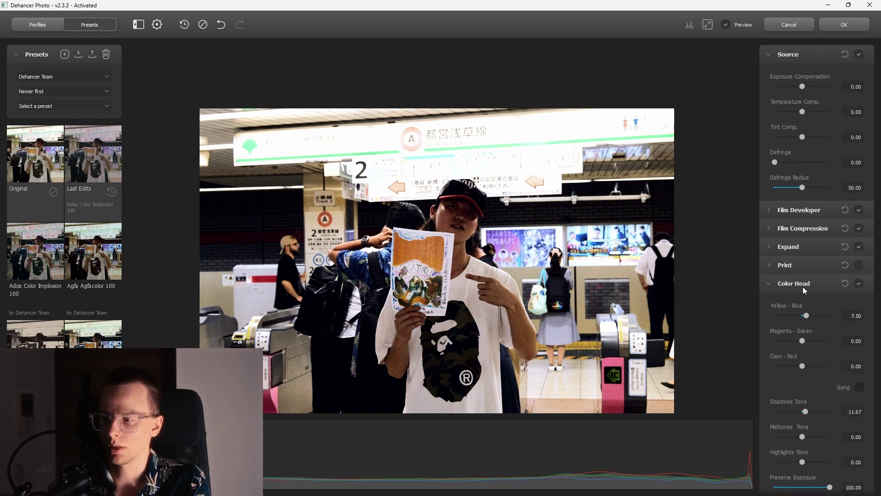
pyautogui.click(804, 281)
pyautogui.scroll(2, 526, 252)
pyautogui.click(859, 320)
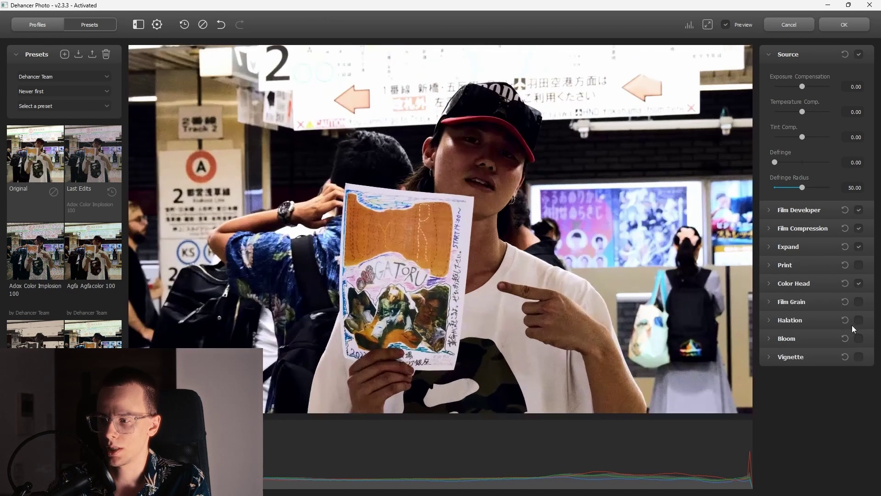
pyautogui.scroll(2, 544, 215)
pyautogui.moveTo(468, 163); pyautogui.dragTo(432, 211)
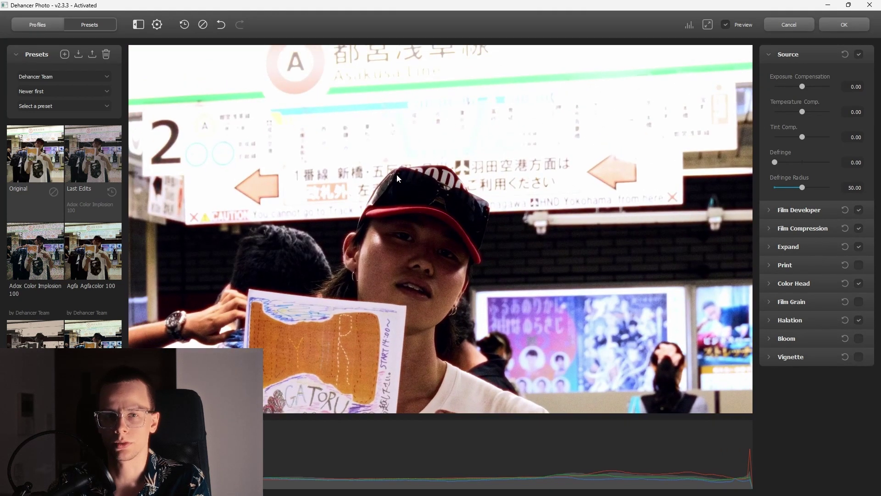
# Lower halation Background Gain to 40.83 and raise Local Diffusion to 26.67
pyautogui.click(794, 323)
pyautogui.moveTo(818, 391); pyautogui.dragTo(798, 392)
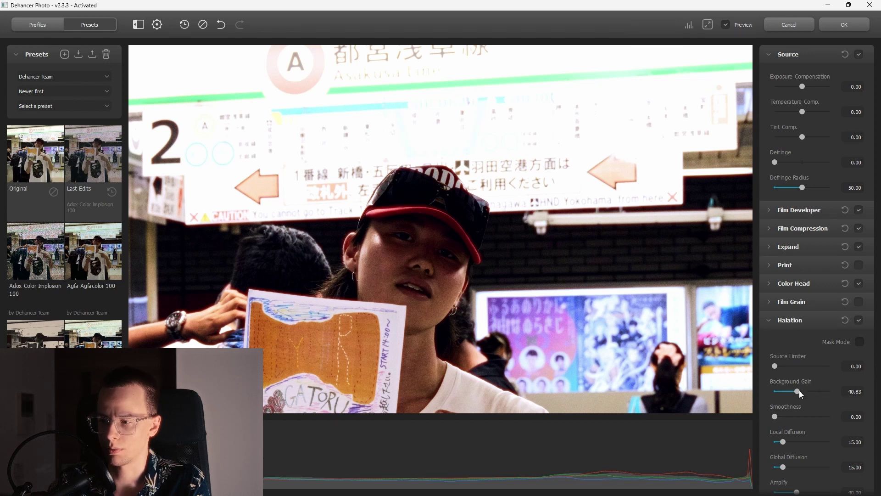
pyautogui.moveTo(787, 443); pyautogui.dragTo(791, 448)
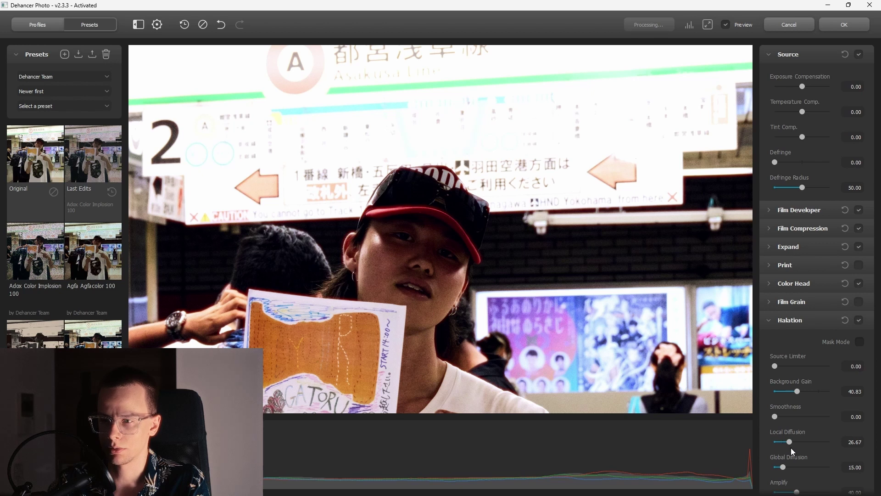
pyautogui.scroll(3, 509, 205)
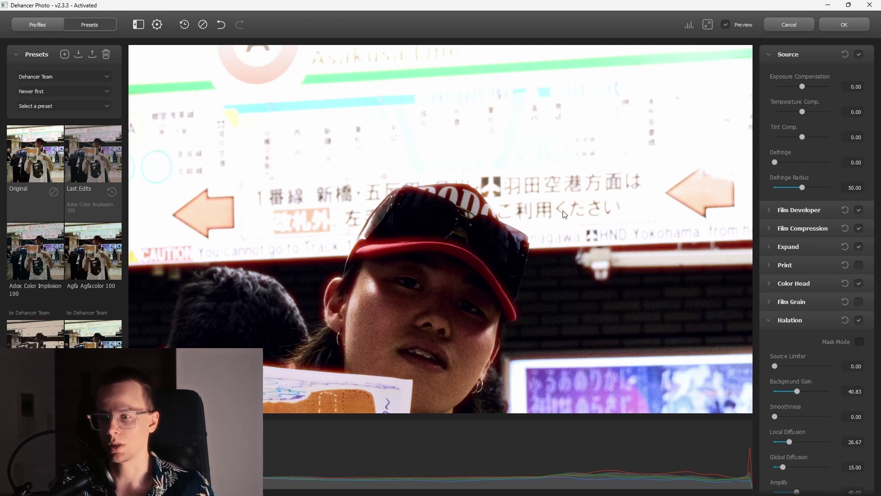
# Zoom in on the man, poster and woman's face to inspect the glow, then refit
pyautogui.click(431, 274)
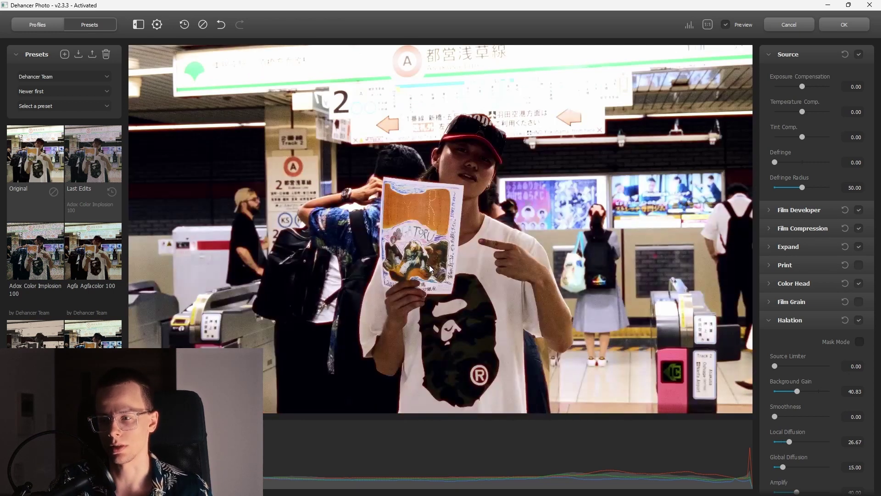
pyautogui.click(612, 246)
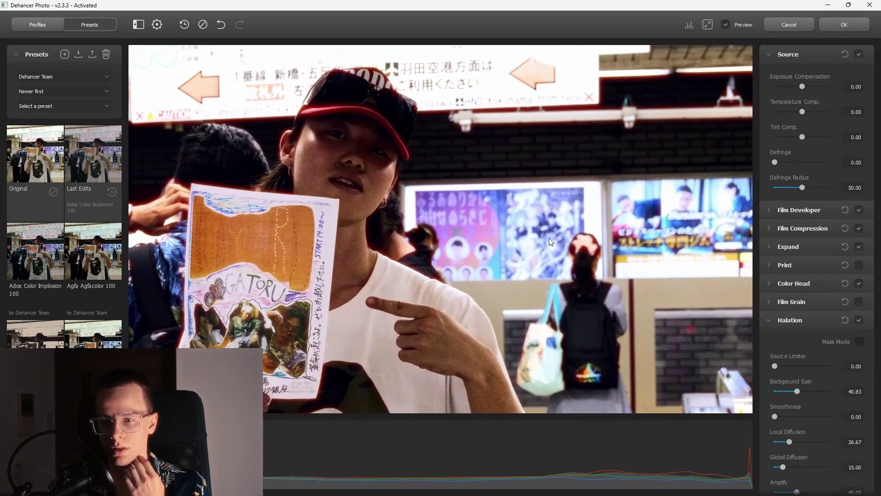
pyautogui.click(549, 238)
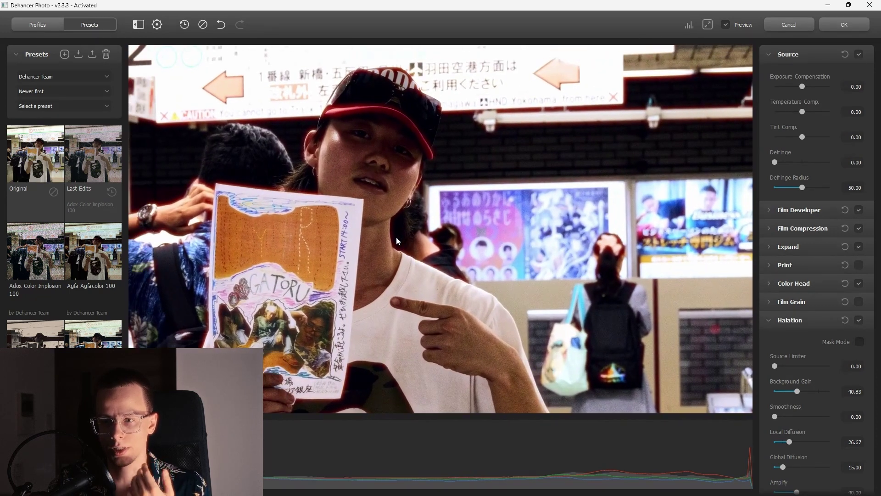
pyautogui.click(361, 225)
pyautogui.click(588, 223)
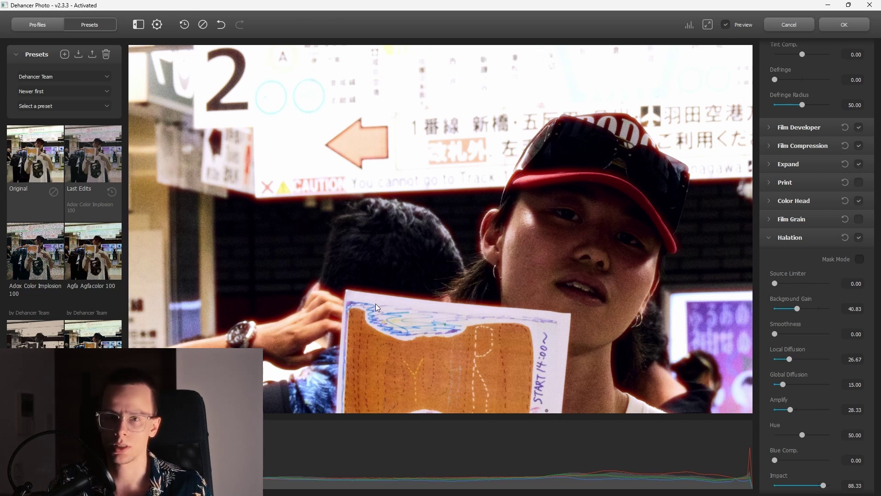
pyautogui.moveTo(514, 270); pyautogui.dragTo(488, 290)
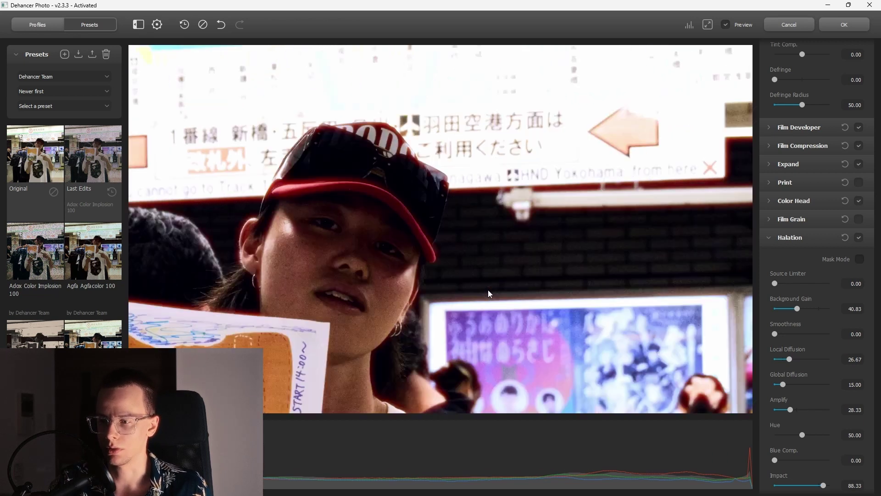
pyautogui.click(463, 282)
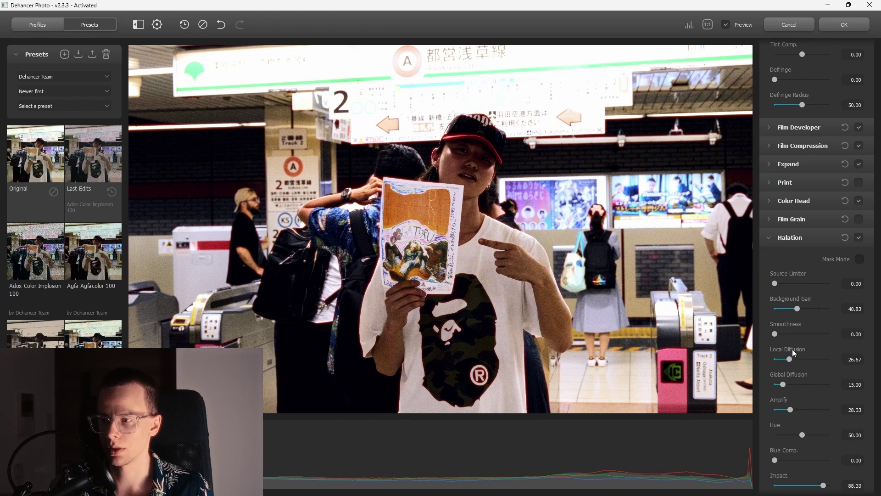
# Enable Film Grain and zoom in close on the face to judge the grain
pyautogui.click(812, 202)
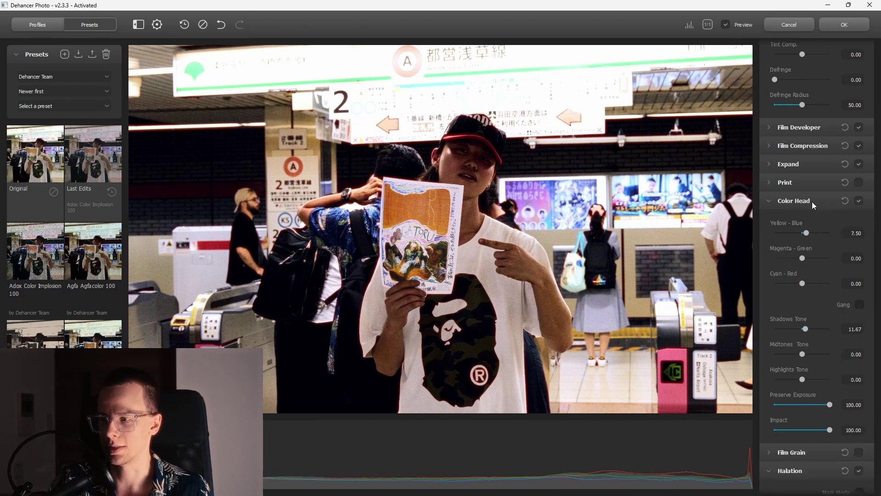
pyautogui.click(811, 202)
pyautogui.click(791, 219)
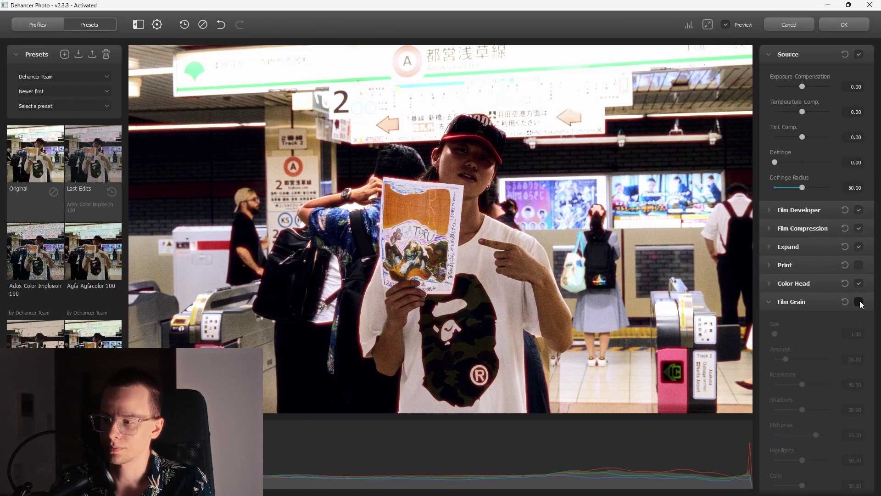
pyautogui.click(434, 192)
pyautogui.click(434, 192)
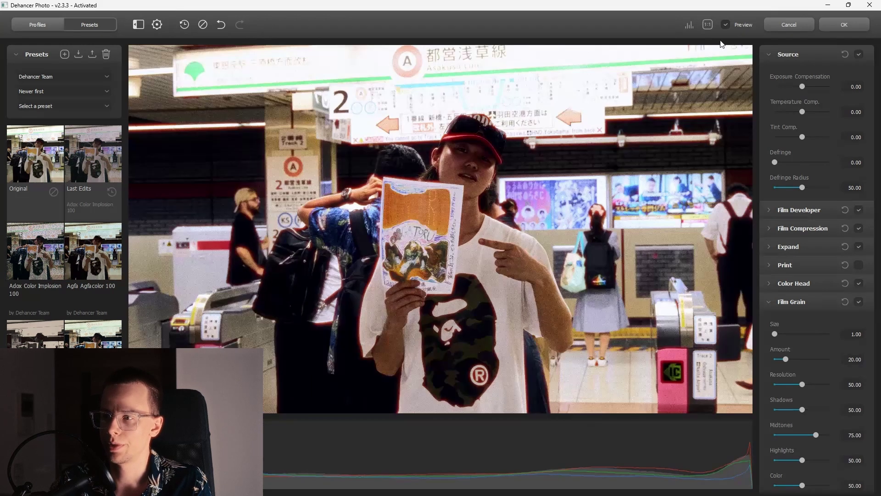
pyautogui.click(707, 24)
pyautogui.moveTo(487, 152); pyautogui.dragTo(537, 293)
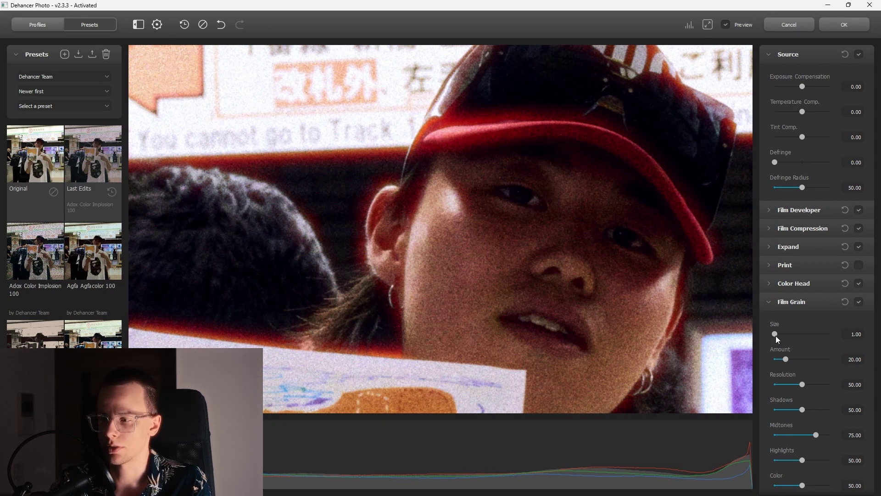
# Set grain Size 5.77, Resolution 30, Amount 44.17, Midtones 33.33, Shadows 67.50, Highlights 45.83, then disable it
pyautogui.moveTo(776, 335); pyautogui.dragTo(788, 335)
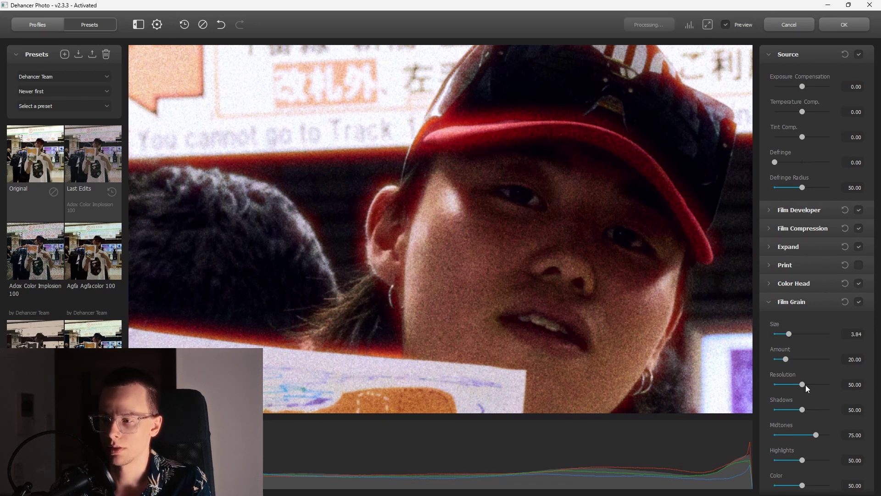
pyautogui.moveTo(803, 384); pyautogui.dragTo(791, 385)
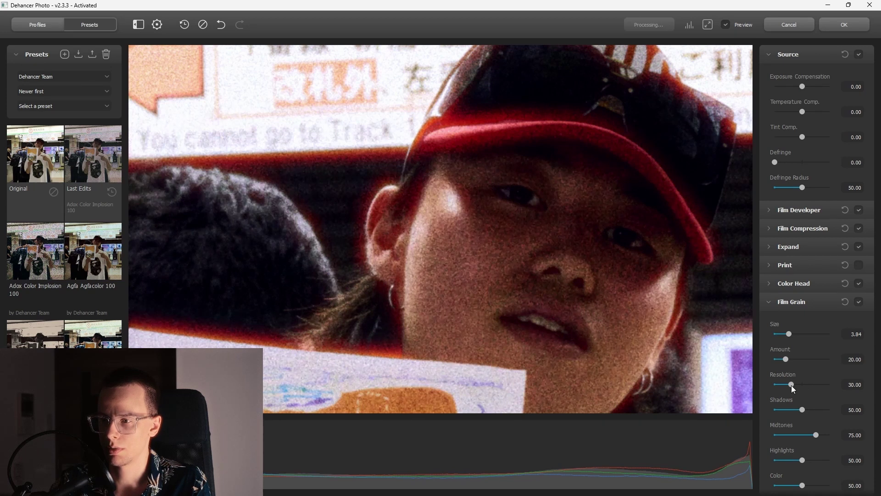
pyautogui.moveTo(791, 334); pyautogui.dragTo(799, 334)
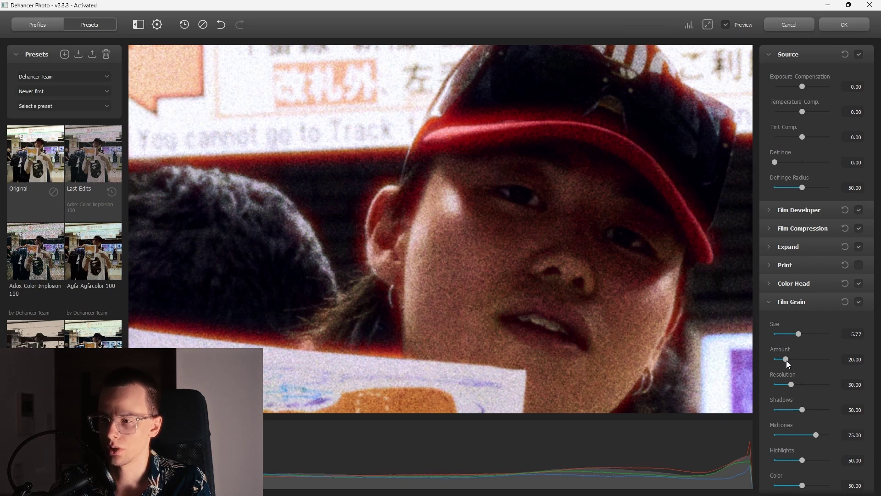
pyautogui.moveTo(787, 360); pyautogui.dragTo(799, 360)
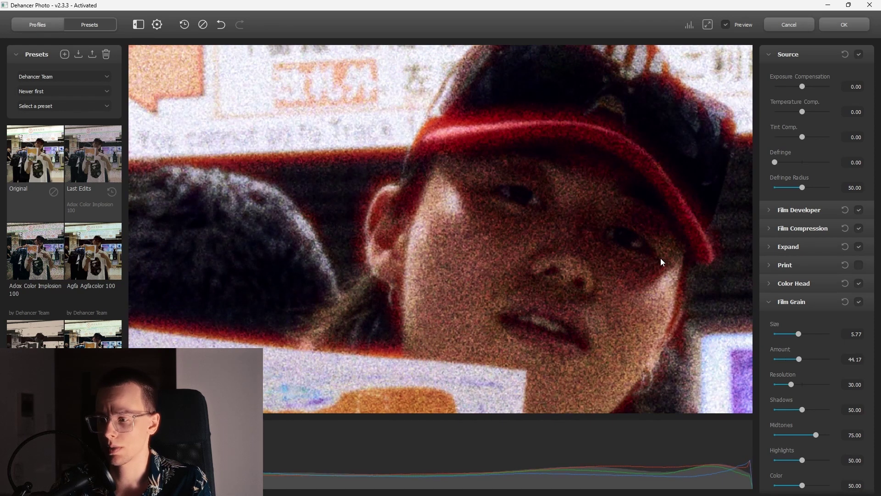
pyautogui.moveTo(808, 438); pyautogui.dragTo(792, 437)
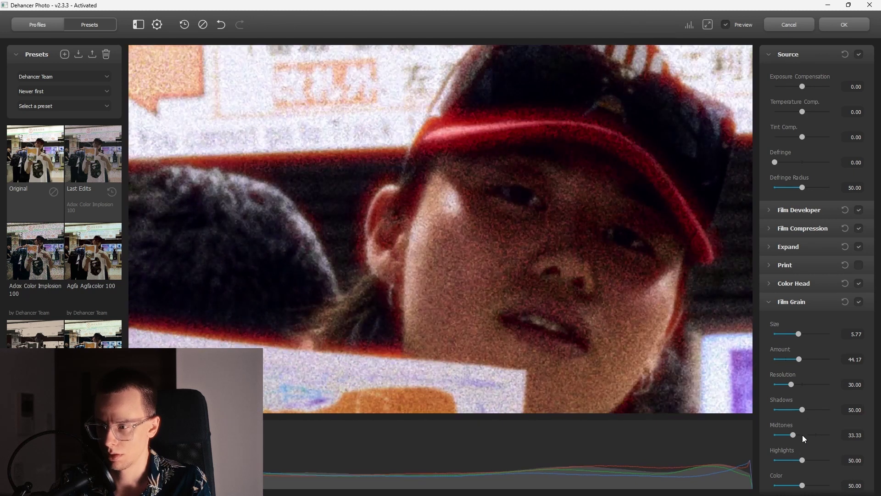
pyautogui.moveTo(808, 412); pyautogui.dragTo(812, 412)
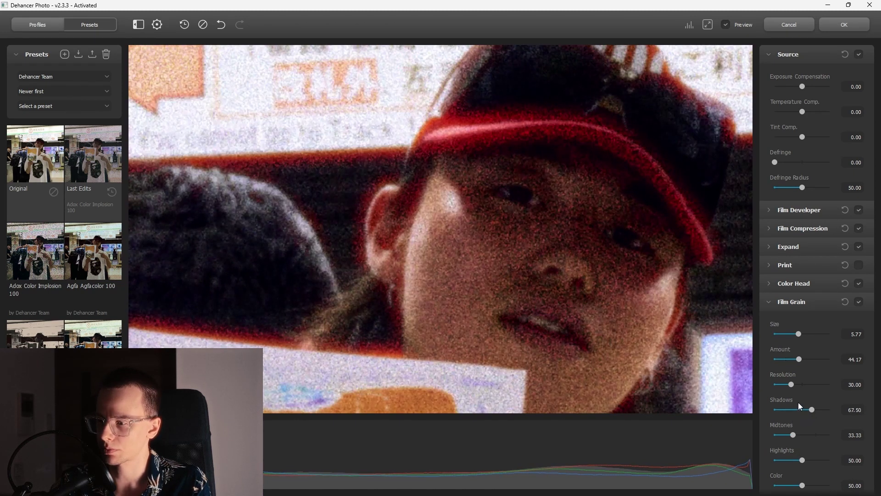
pyautogui.click(799, 461)
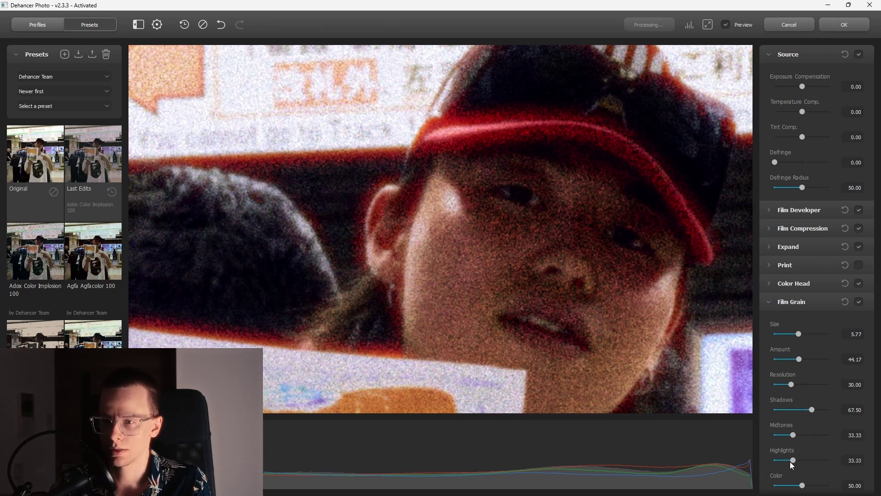
pyautogui.click(860, 303)
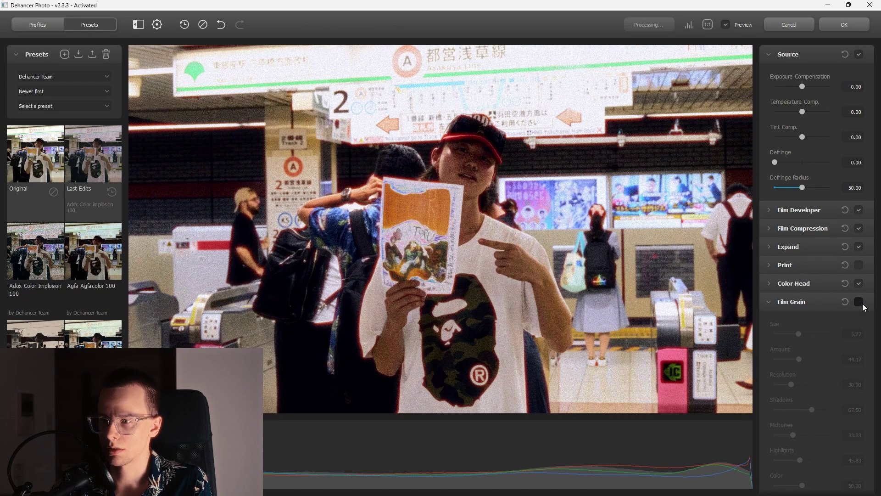
# Re-enable Film Grain and set Expand Black Point 5.42 and White Point 87.75, then refit the view
pyautogui.click(859, 302)
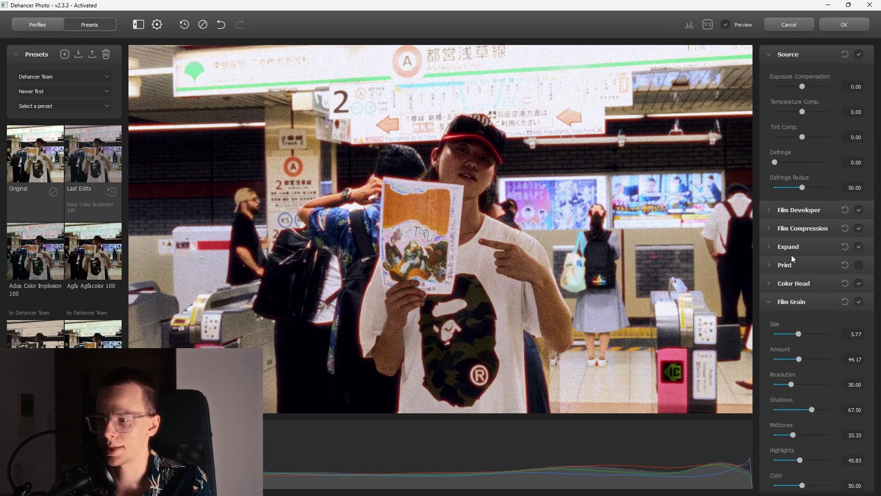
pyautogui.click(817, 300)
pyautogui.click(817, 248)
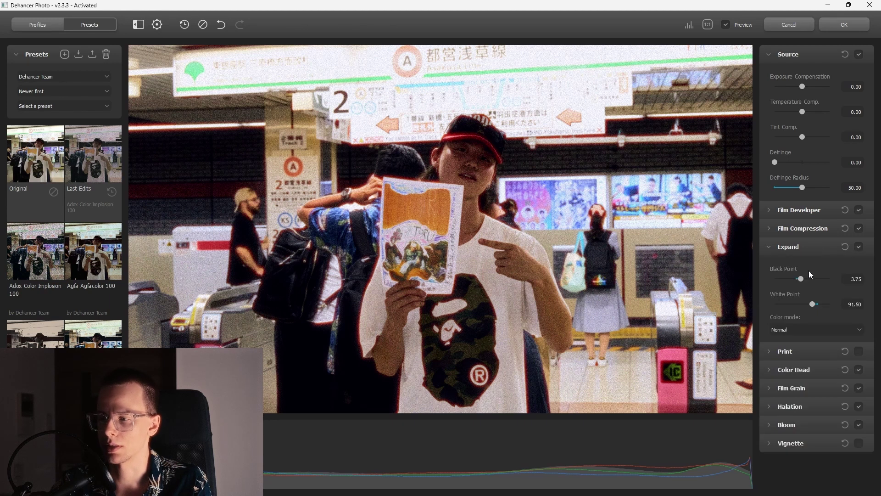
pyautogui.moveTo(802, 279); pyautogui.dragTo(807, 281)
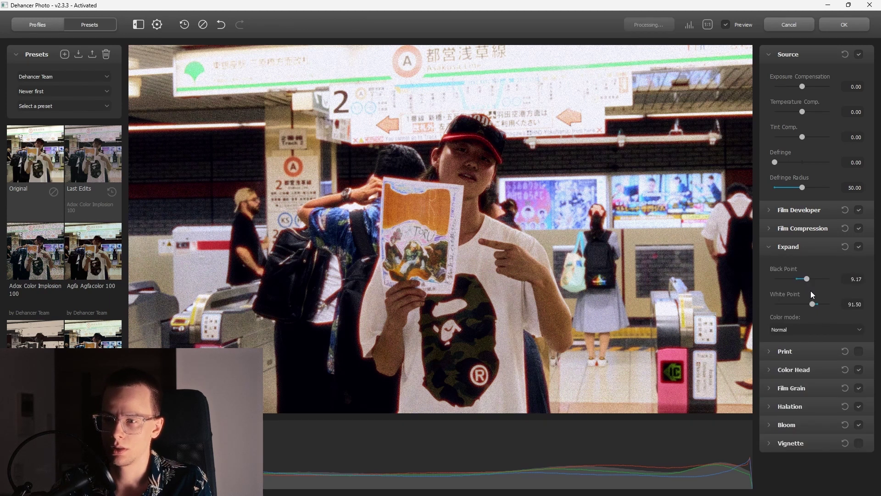
pyautogui.moveTo(811, 280); pyautogui.dragTo(810, 305)
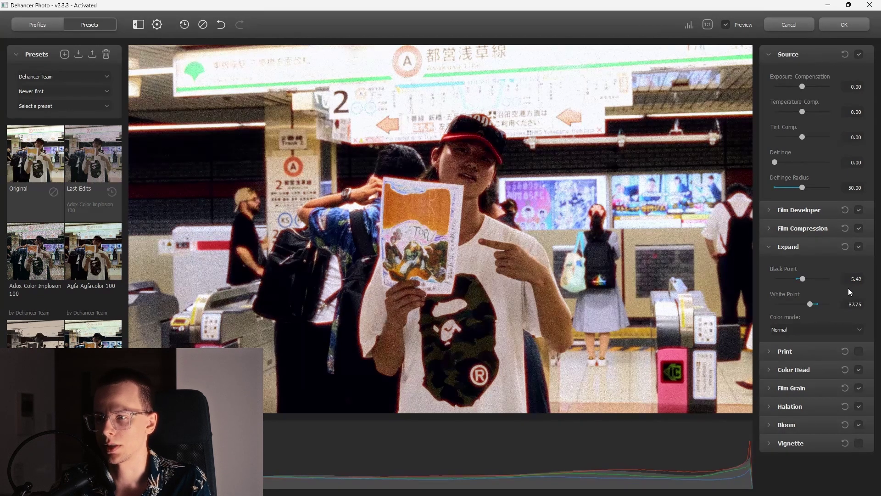
pyautogui.click(860, 389)
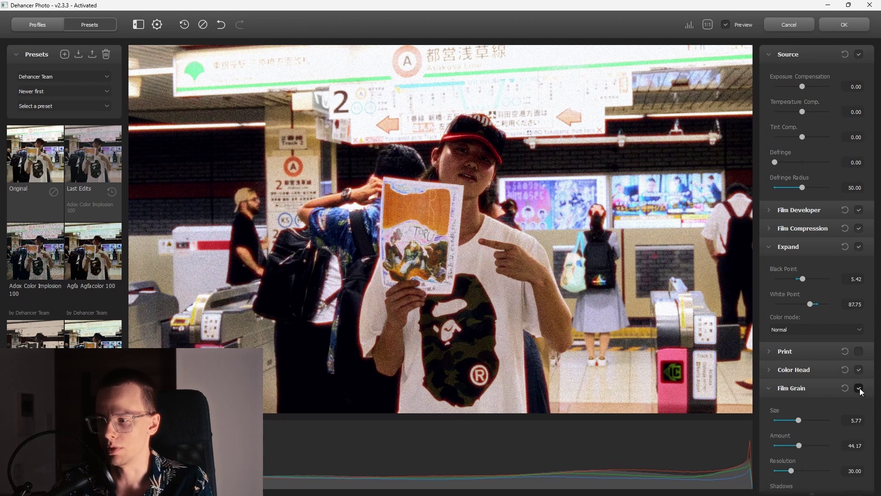
pyautogui.click(725, 24)
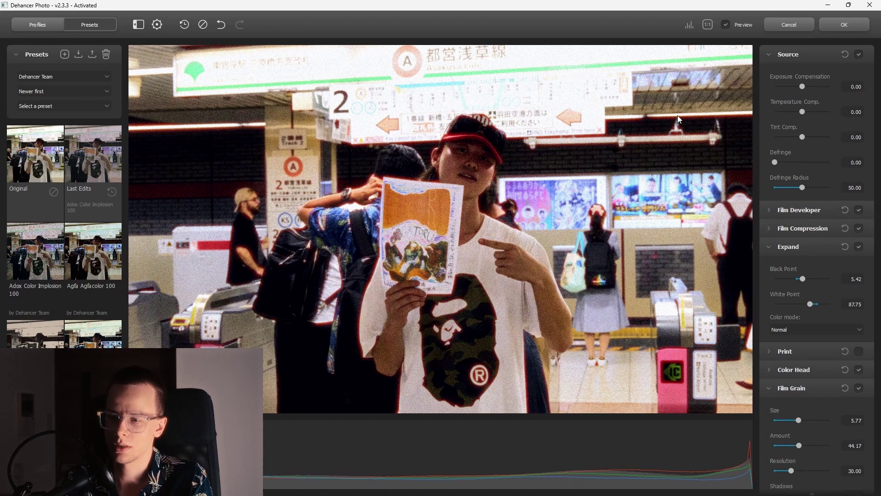
pyautogui.click(646, 136)
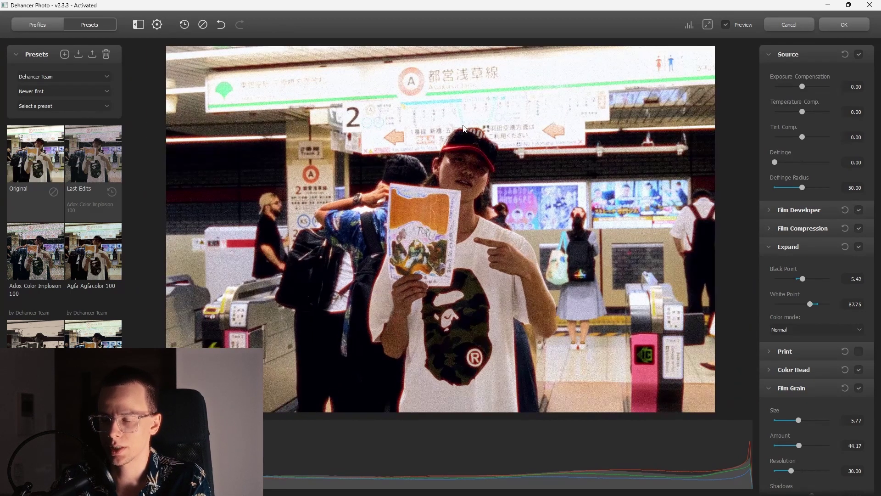